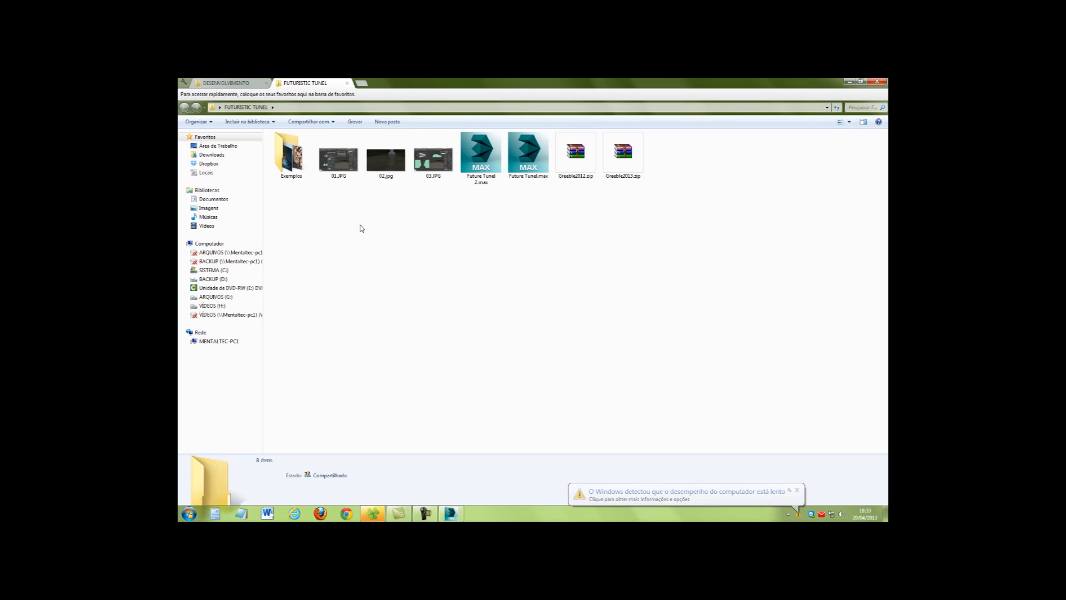
- Open the Light_effect greeble image from the Exemplos folder and view it over the desktop
double_click(297, 161)
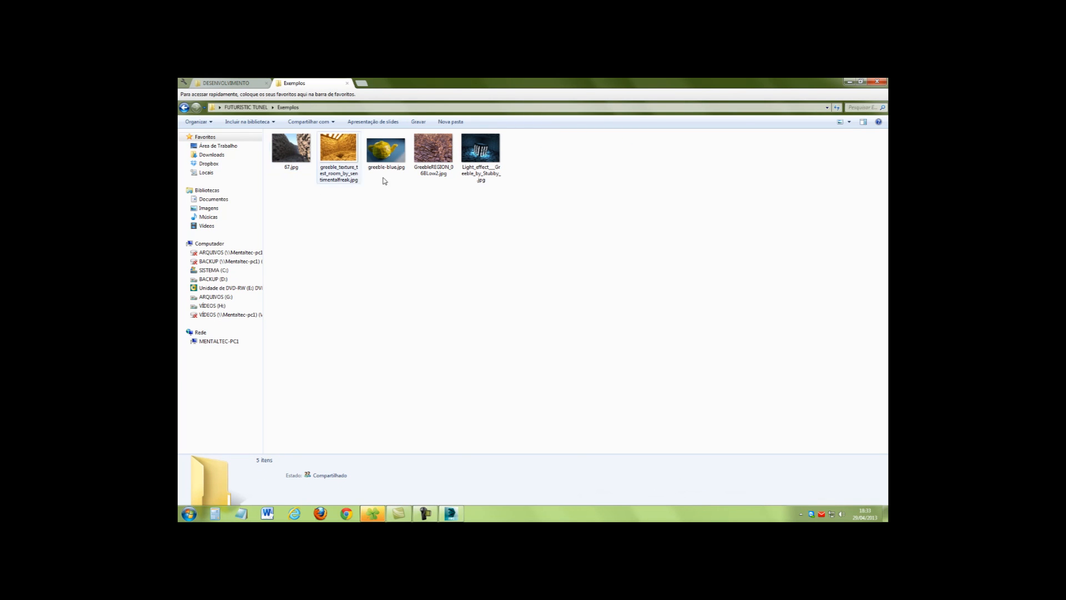
double_click(481, 149)
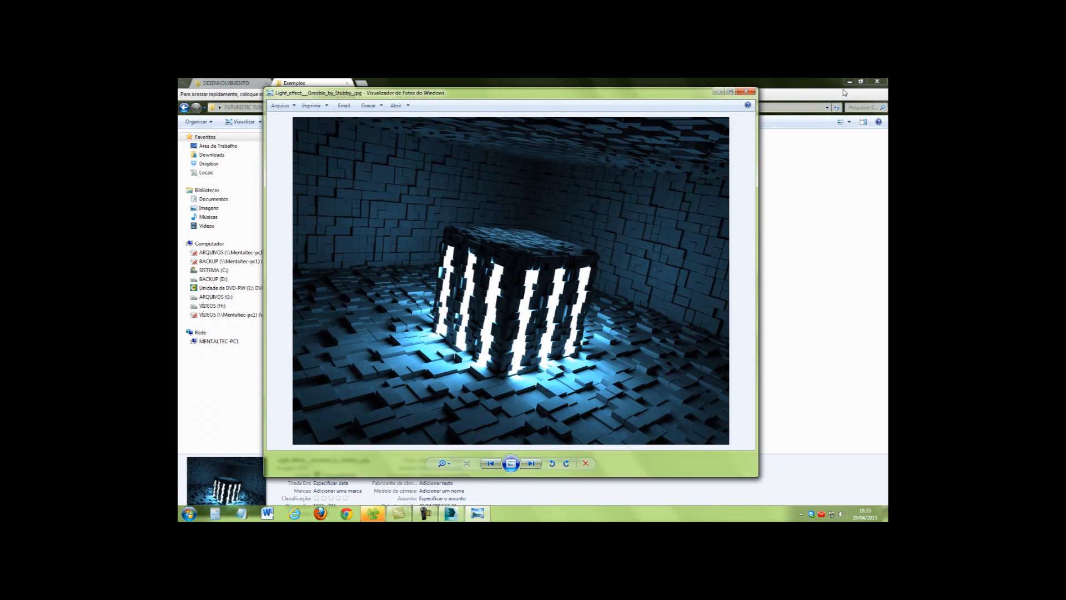
left_click(849, 81)
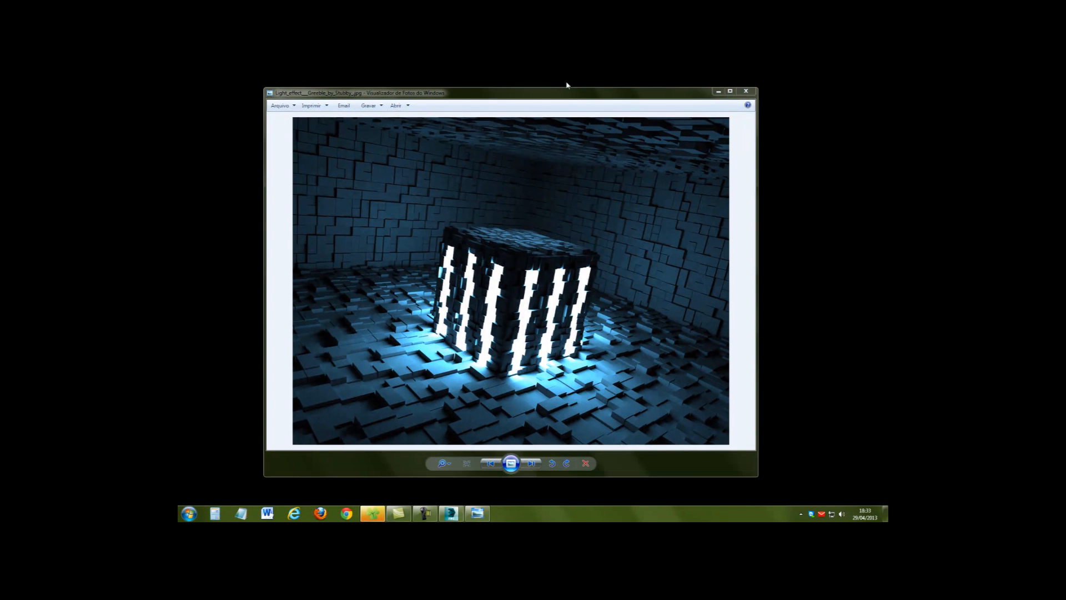
left_click_drag(581, 97, 550, 96)
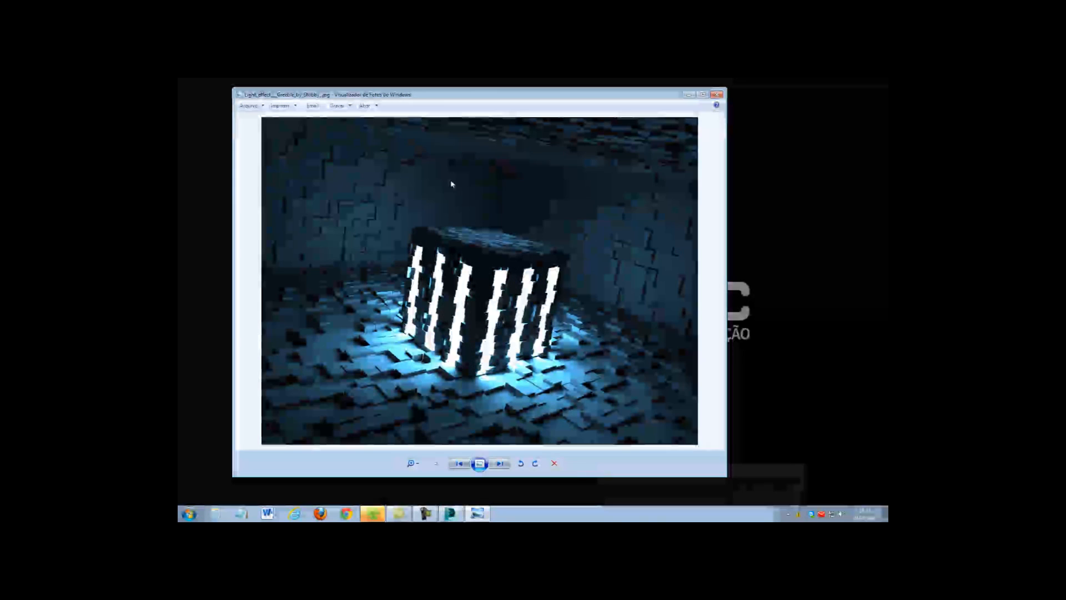
left_click(797, 471)
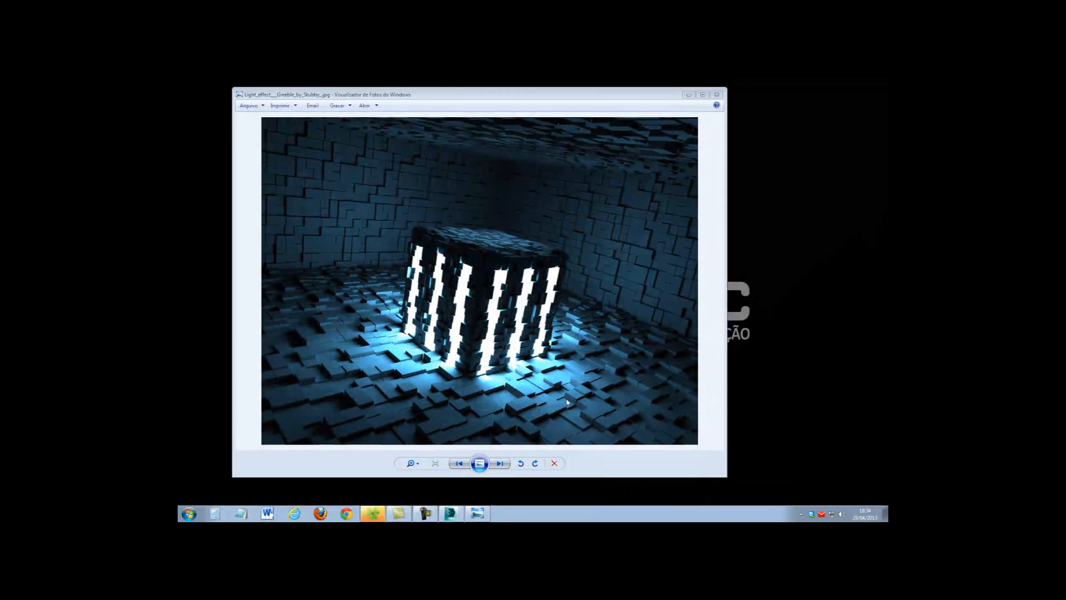
- Browse the remaining greeble example images in the Exemplos folder and close the photo viewer
left_click(501, 464)
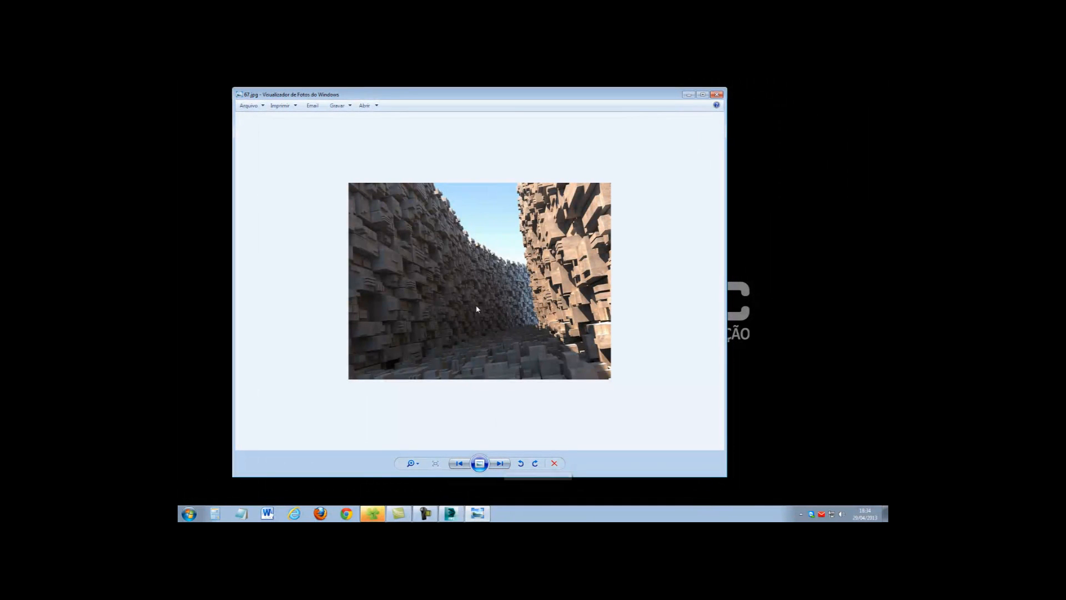
scroll(481, 317, "down", 1)
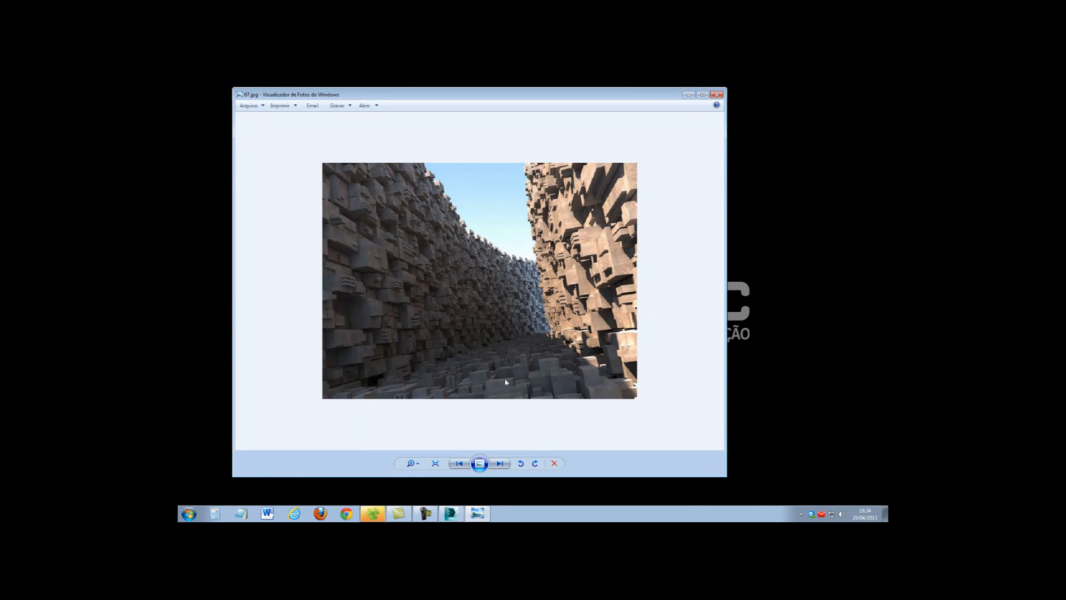
left_click(500, 463)
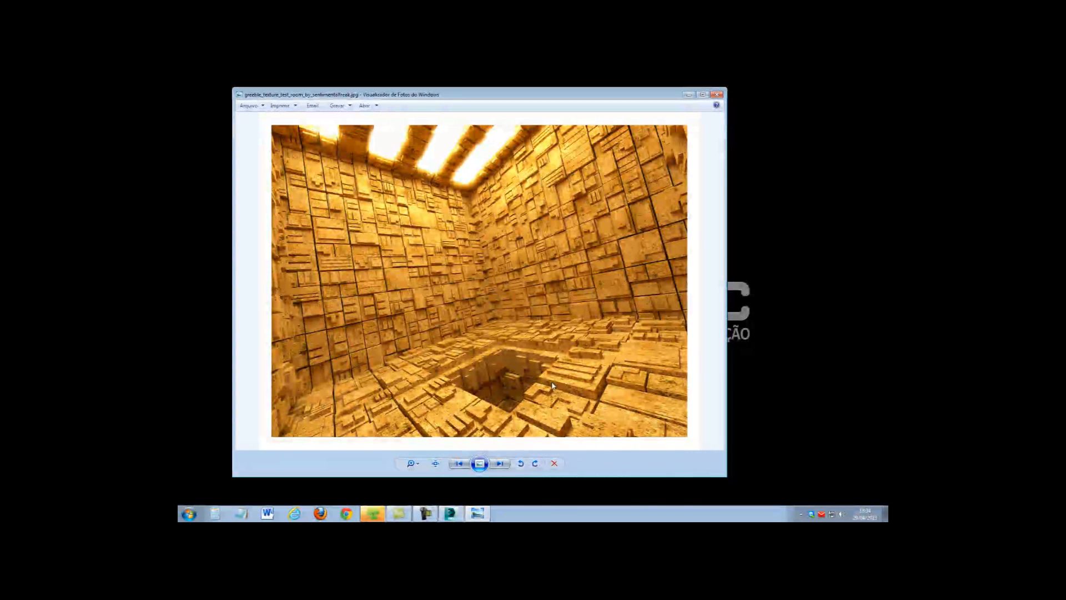
left_click(499, 463)
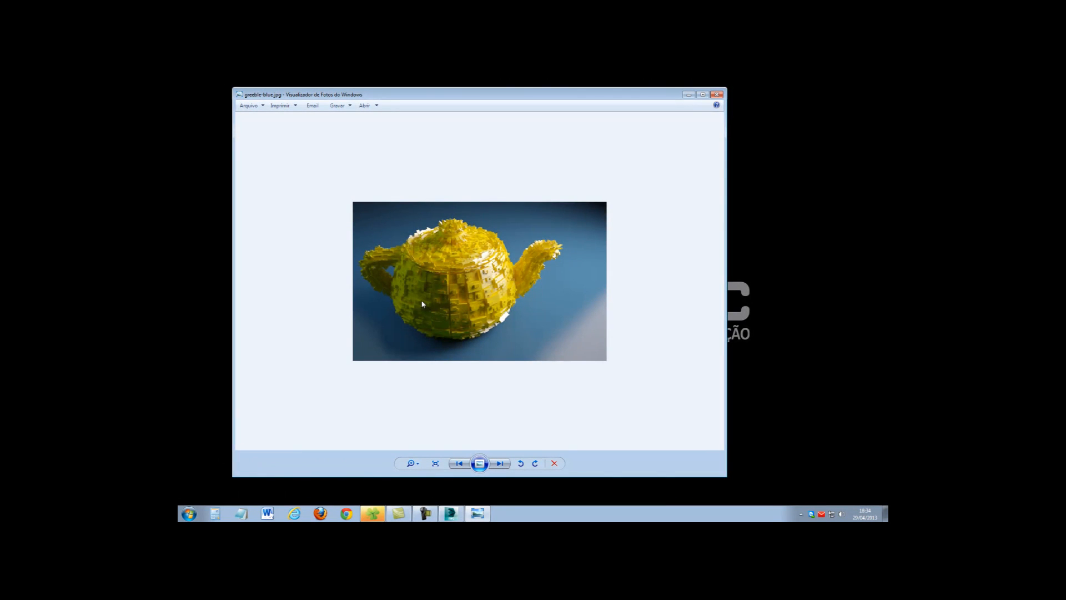
left_click(500, 463)
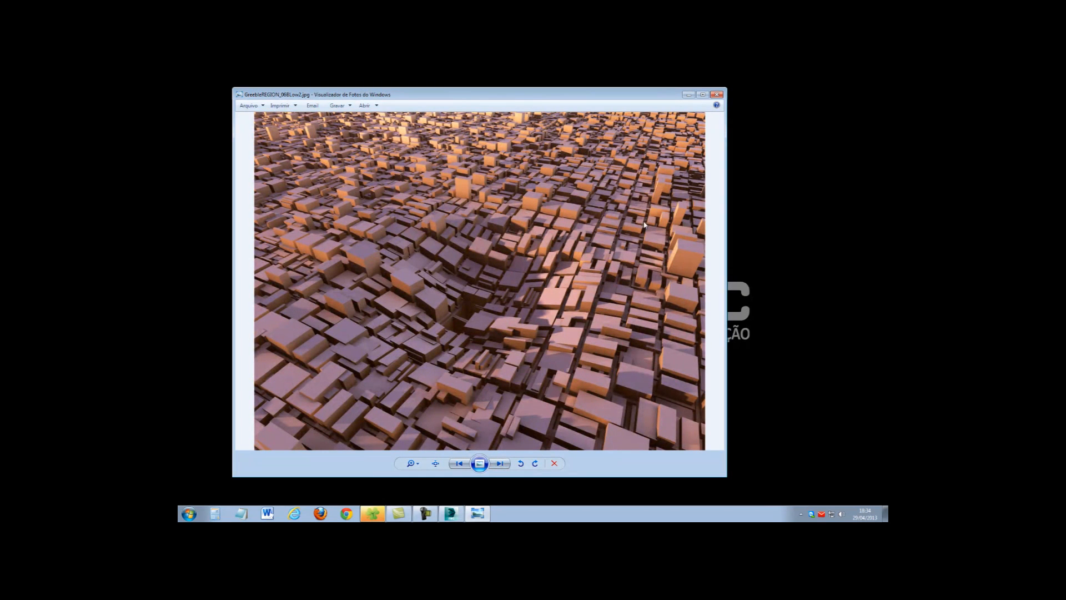
left_click(717, 95)
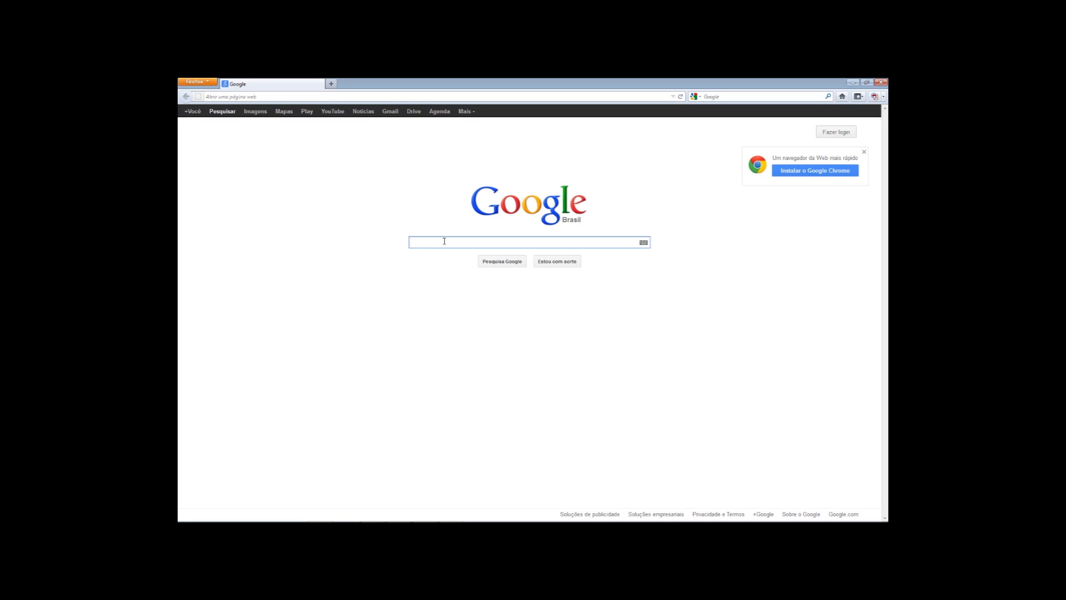
- Search Google for "greeble", look over the Greeble download versions on the max.klanky.com plugins page, and close the browser
type("greeble")
key("Return")
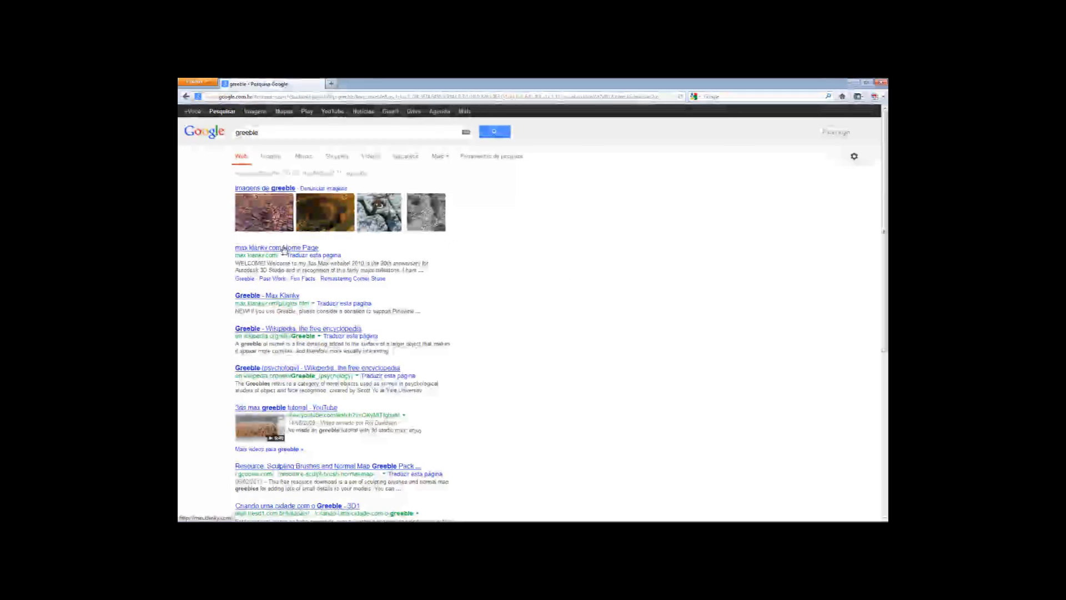
left_click(284, 248)
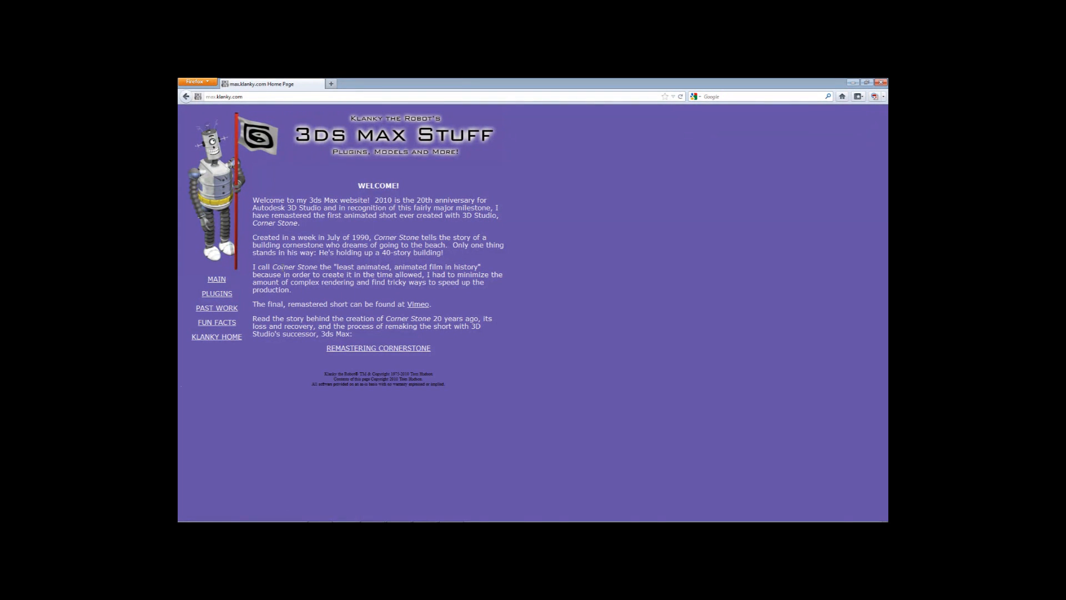
left_click(220, 296)
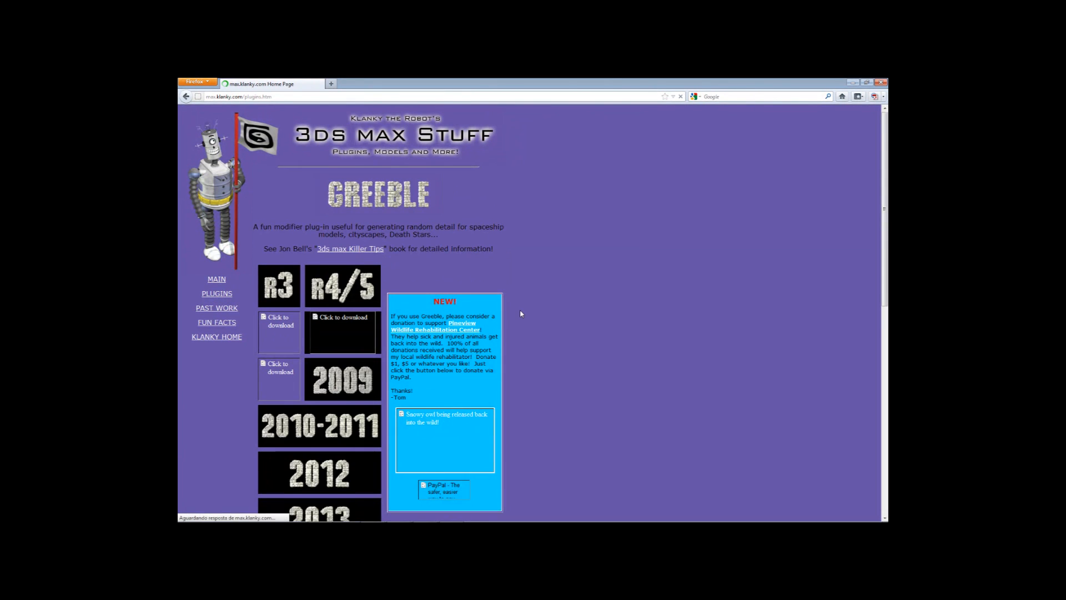
scroll(361, 313, "down", 2)
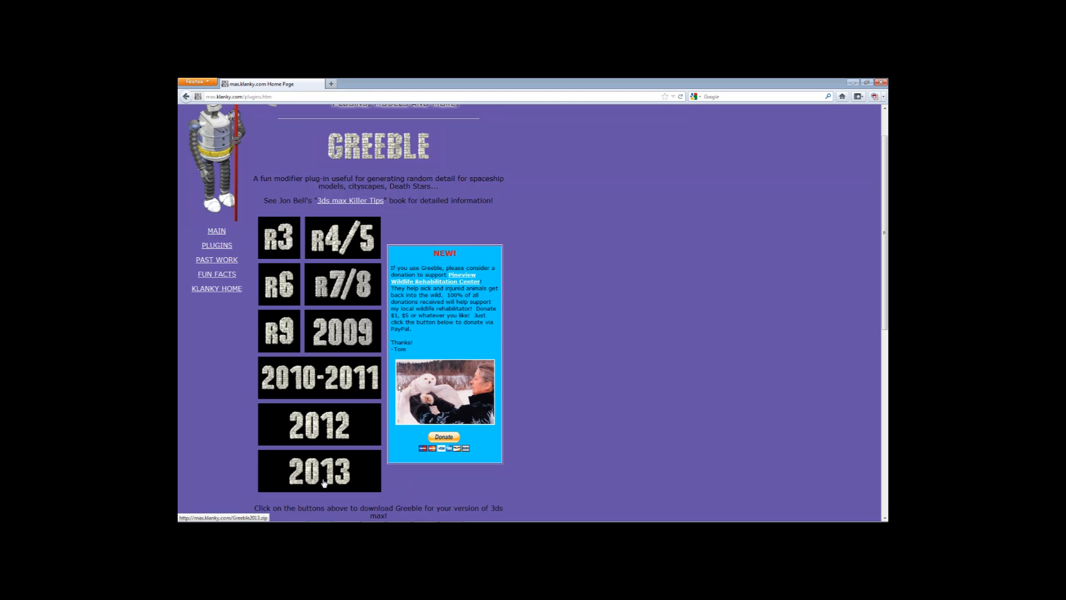
left_click(885, 84)
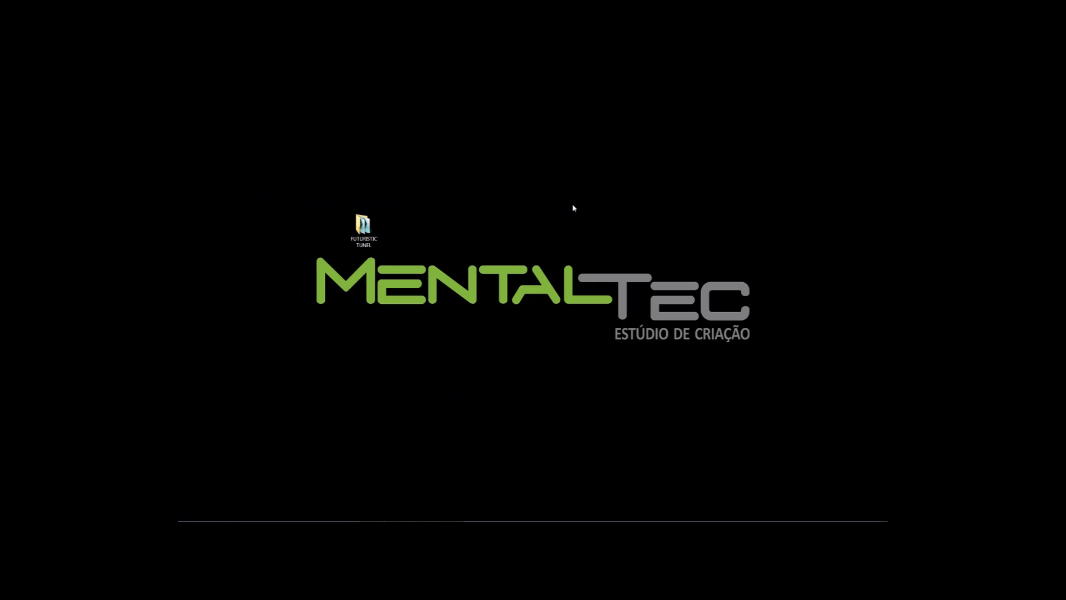
- Extract Greeble2013-32.dlm and Greeble2013-64.dlm from Greeble2013.zip in the FUTURISTIC TUNEL folder to the desktop and close both windows
double_click(364, 229)
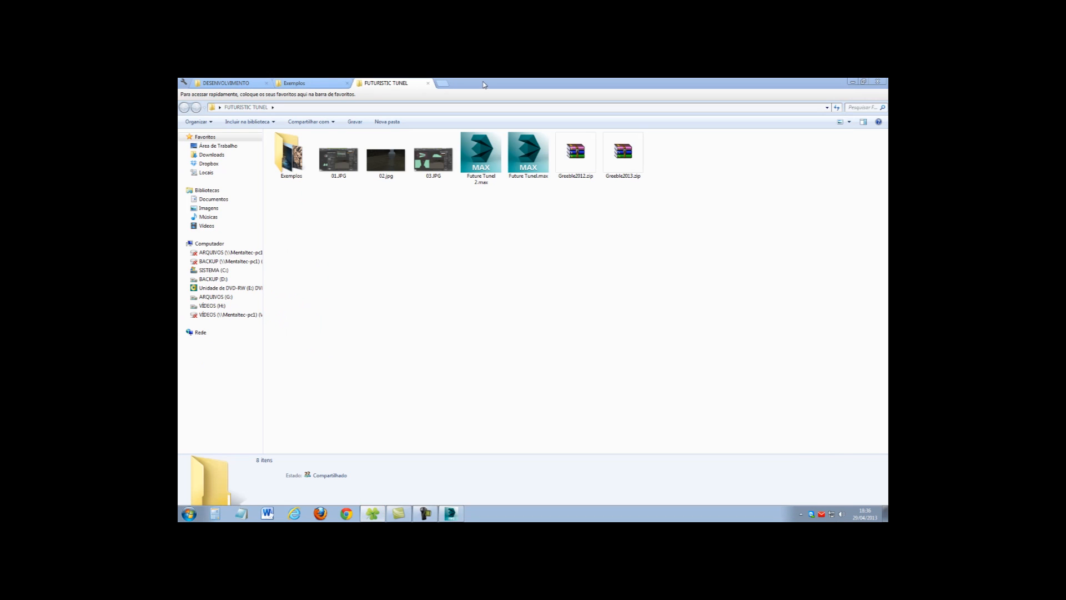
left_click(639, 239)
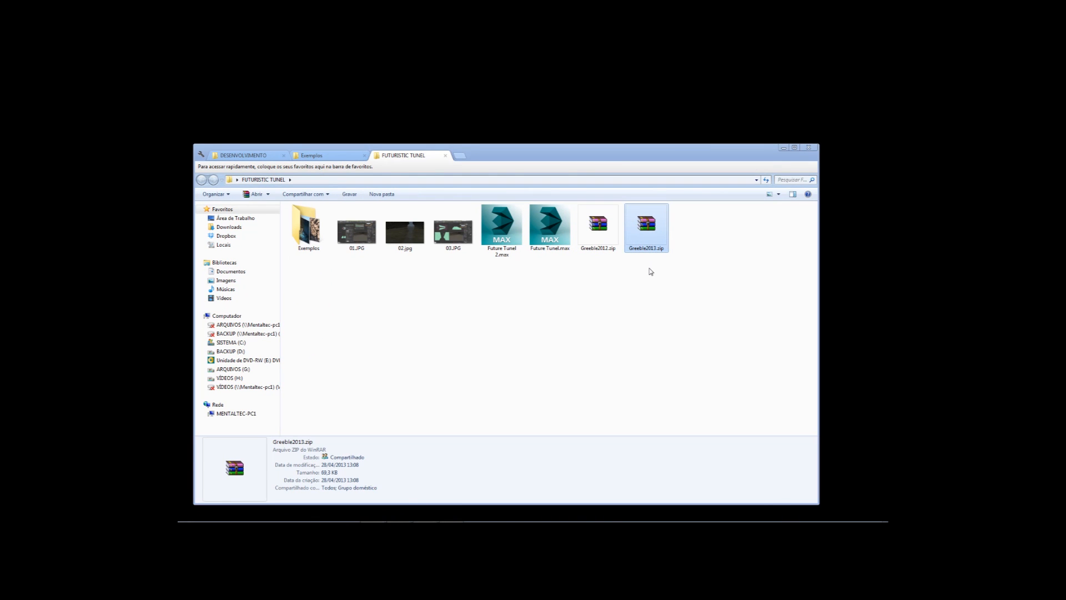
double_click(651, 243)
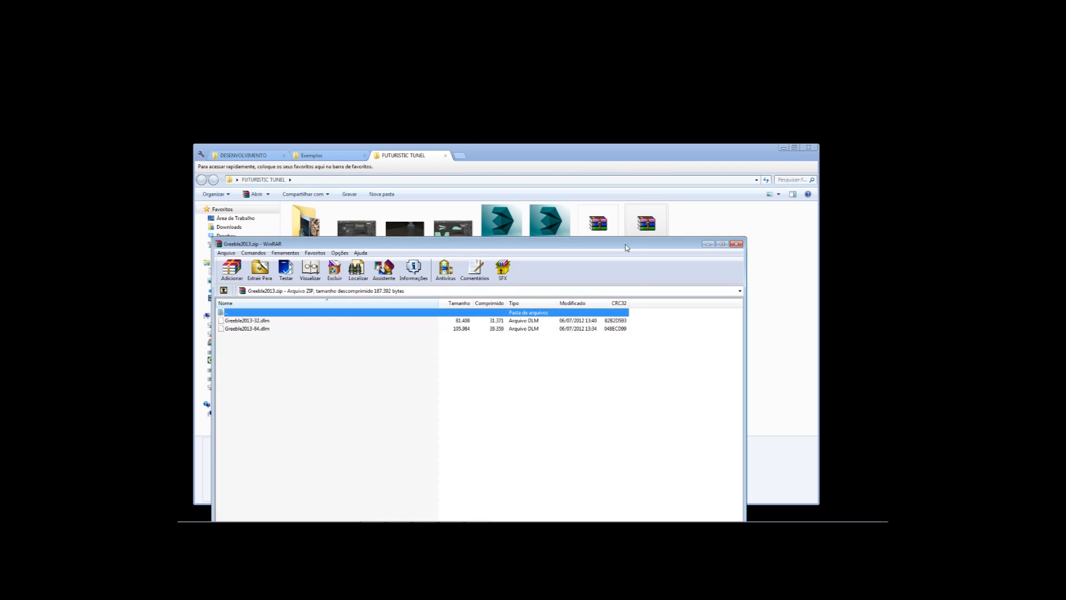
left_click_drag(621, 242, 648, 227)
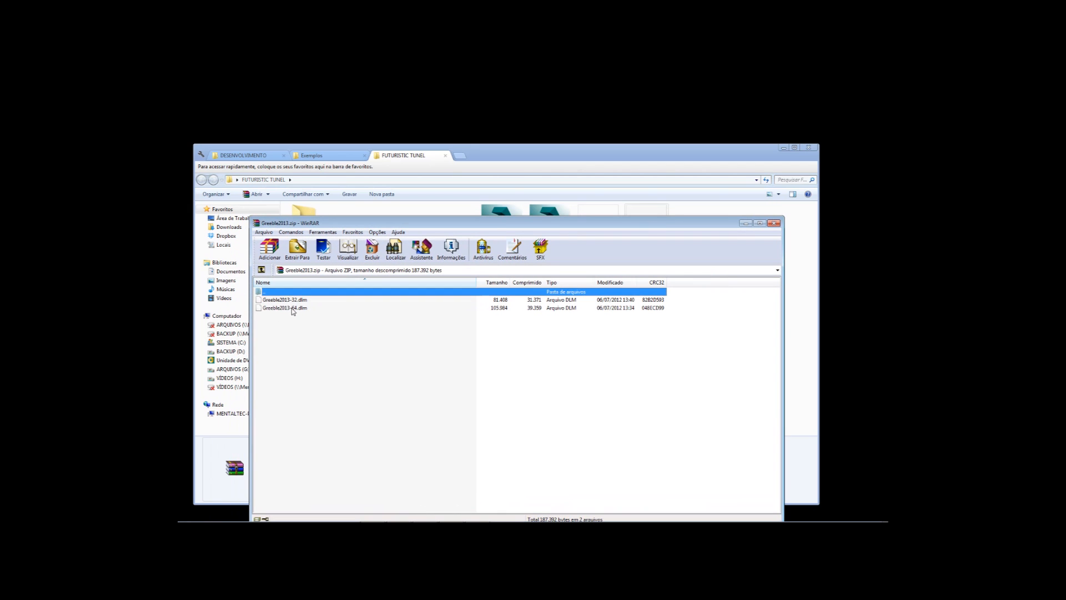
left_click_drag(301, 324, 563, 133)
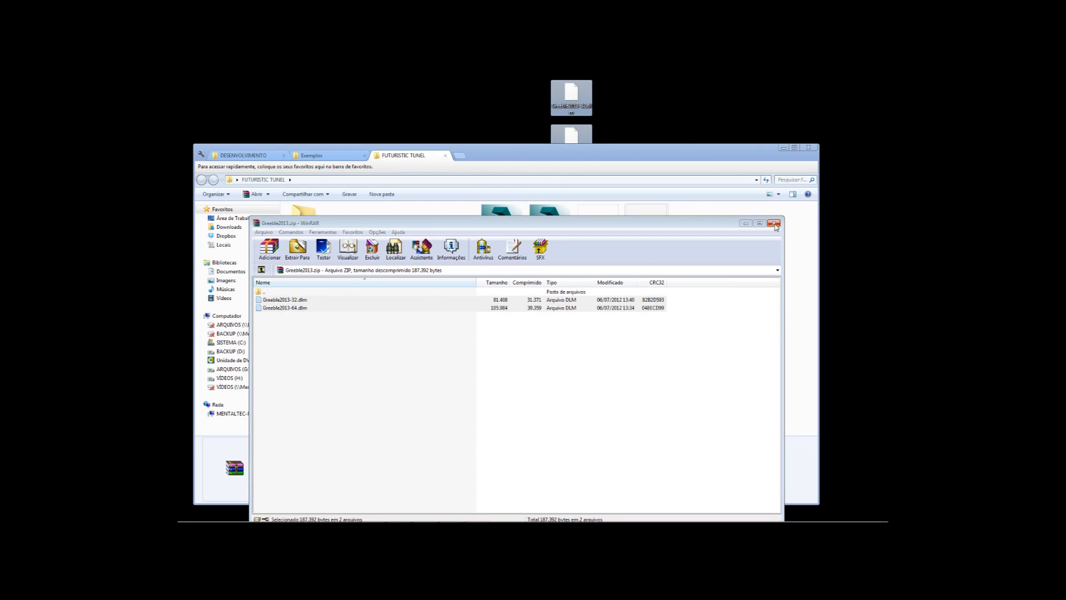
left_click(773, 222)
left_click(808, 148)
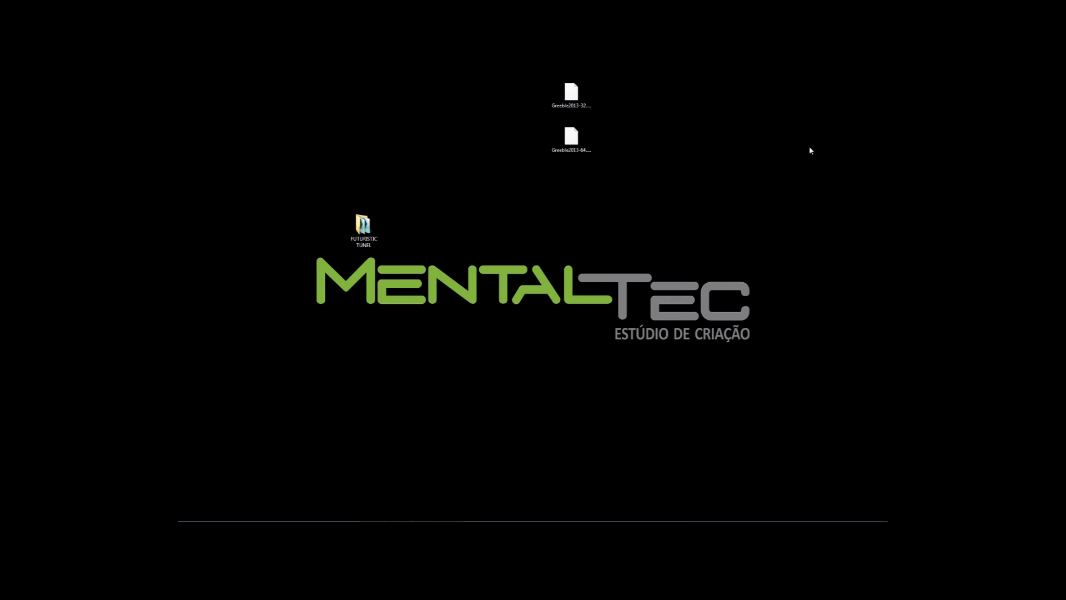
- Set the two extracted Greeble files apart on the desktop and delete Greeble2013-32.dlm
left_click_drag(558, 143, 598, 187)
left_click(591, 171)
left_click_drag(613, 145, 525, 191)
left_click_drag(613, 183, 597, 184)
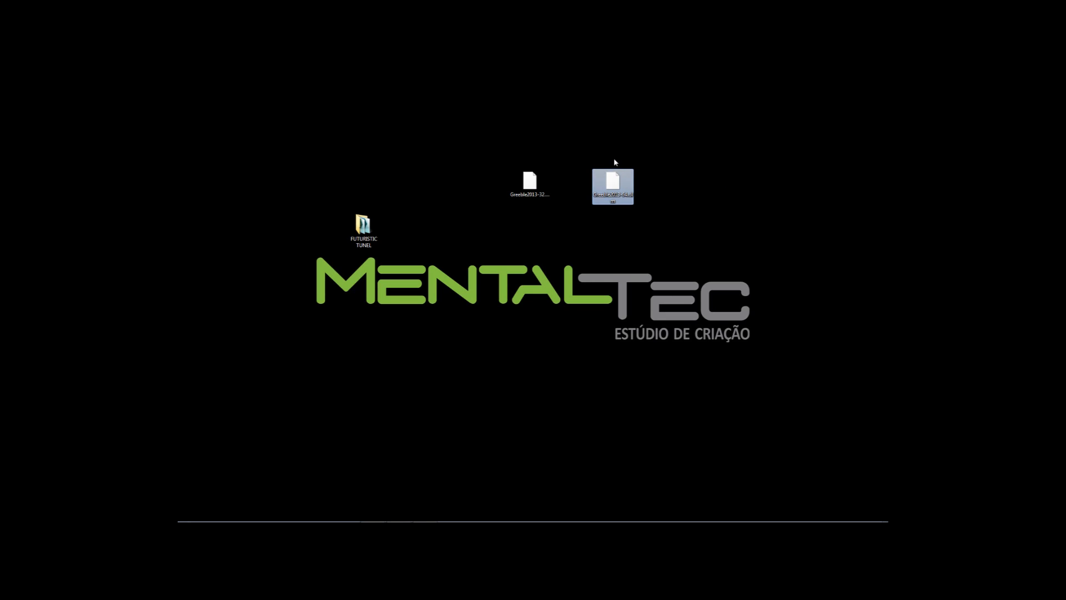
left_click_drag(527, 225, 516, 165)
key("Delete")
key("Return")
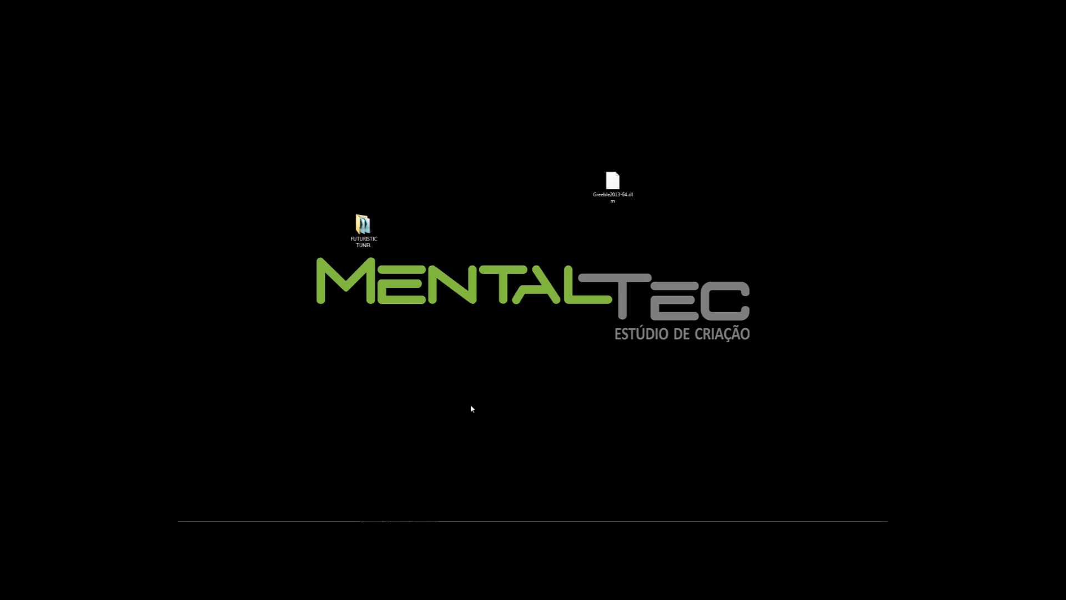
- Minimize 3ds Max and copy Greeble2013-64.dlm from the desktop
key("alt+Tab")
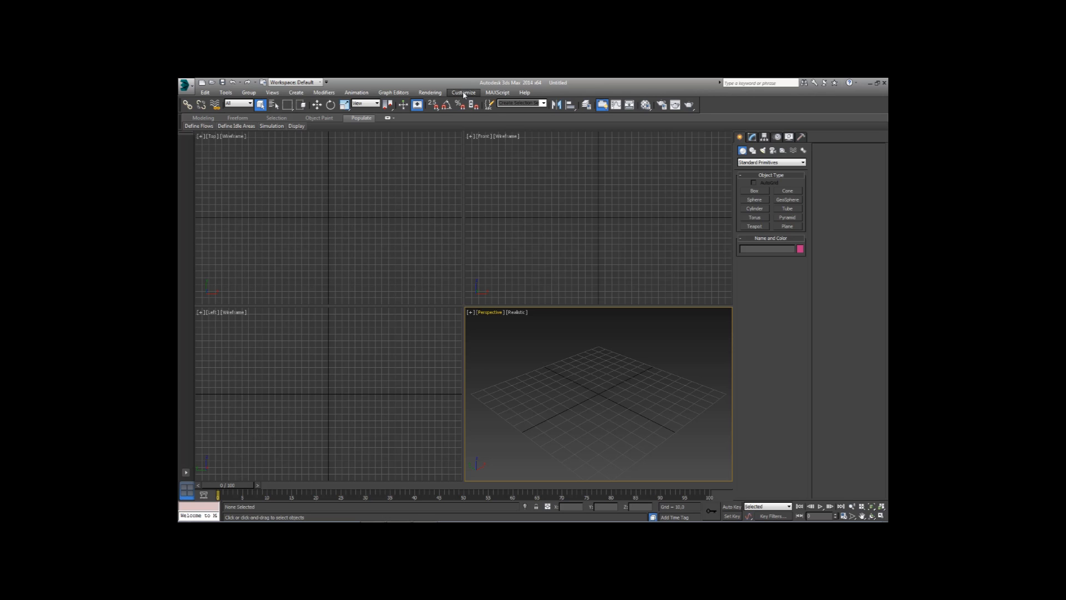
left_click(867, 86)
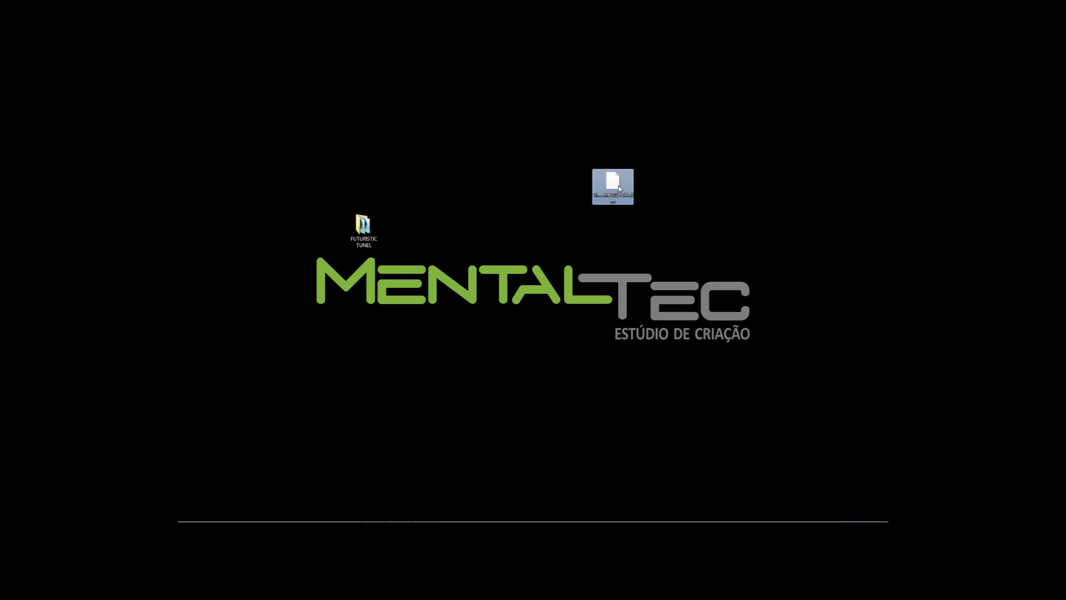
right_click(619, 188)
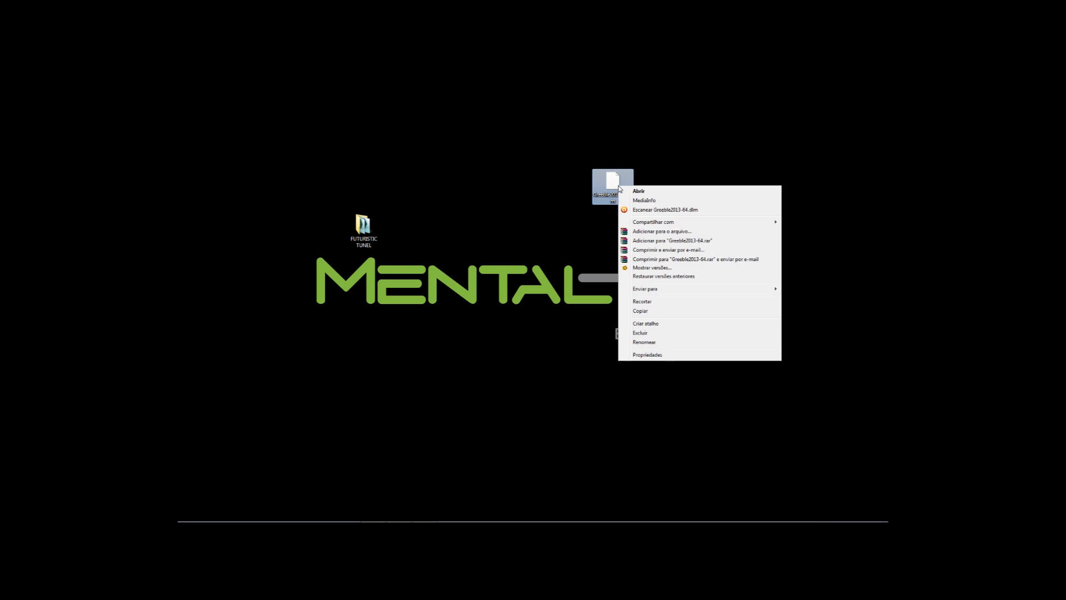
left_click(654, 311)
- Switch to 3ds Max and start loading a new plug-in from the Plug-in Manager
mouse_move(364, 520)
left_click(432, 516)
left_click(461, 93)
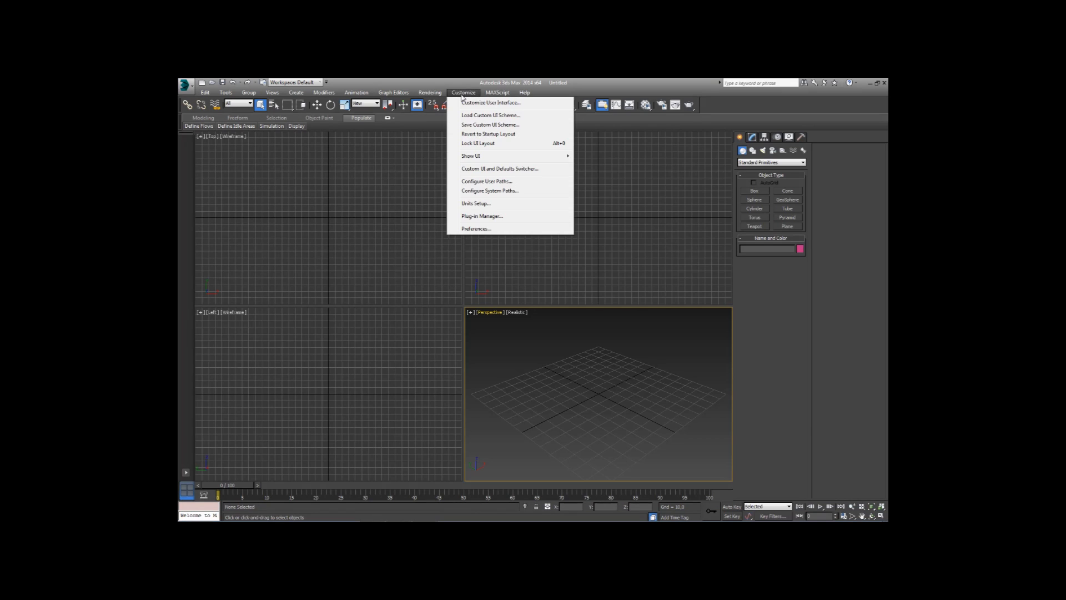
left_click(496, 221)
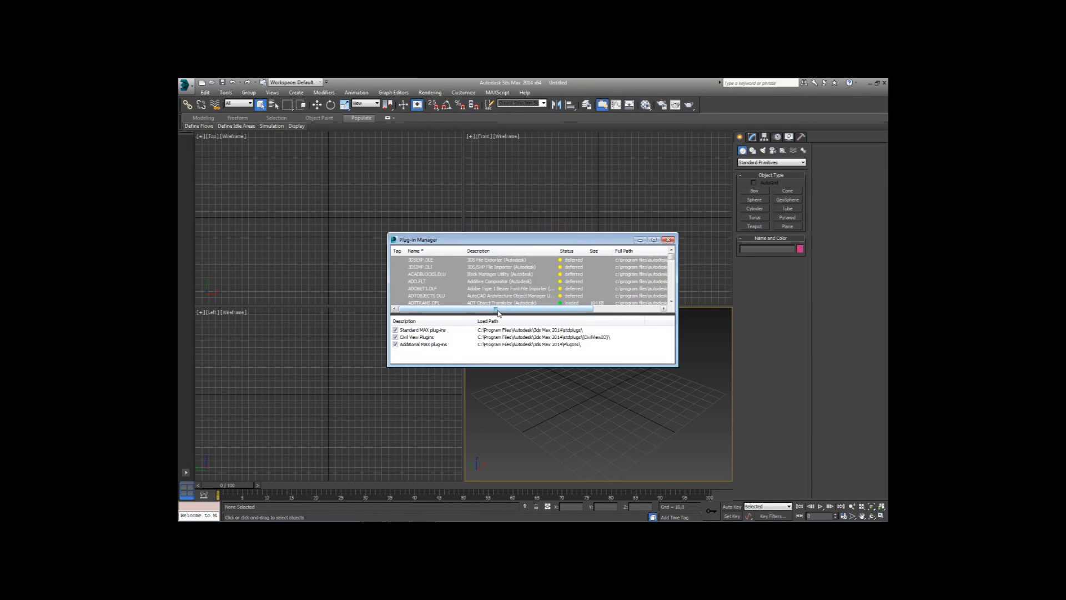
left_click_drag(479, 242, 422, 193)
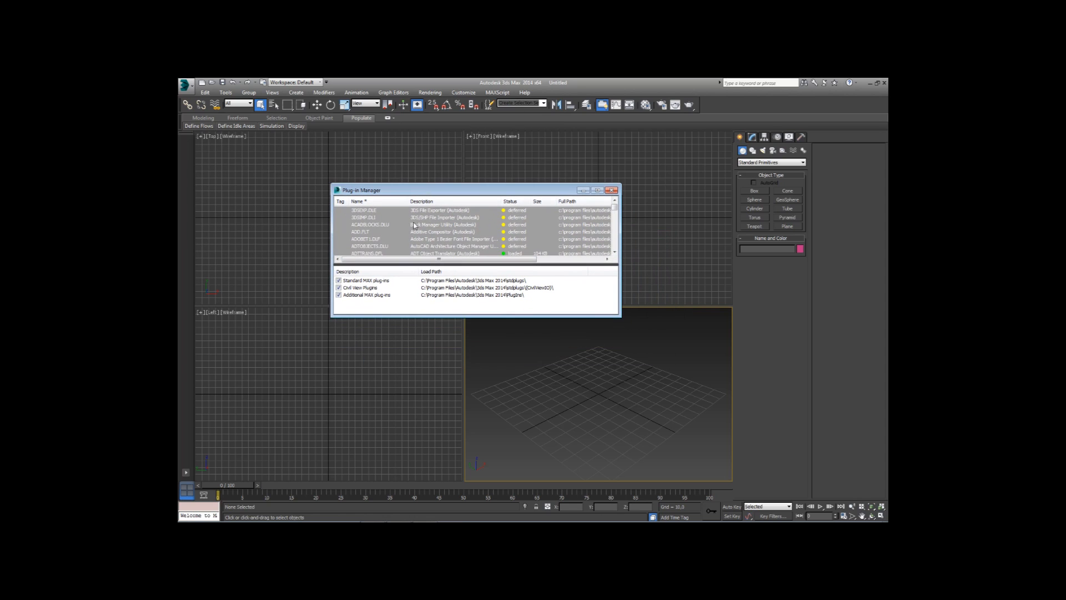
right_click(404, 219)
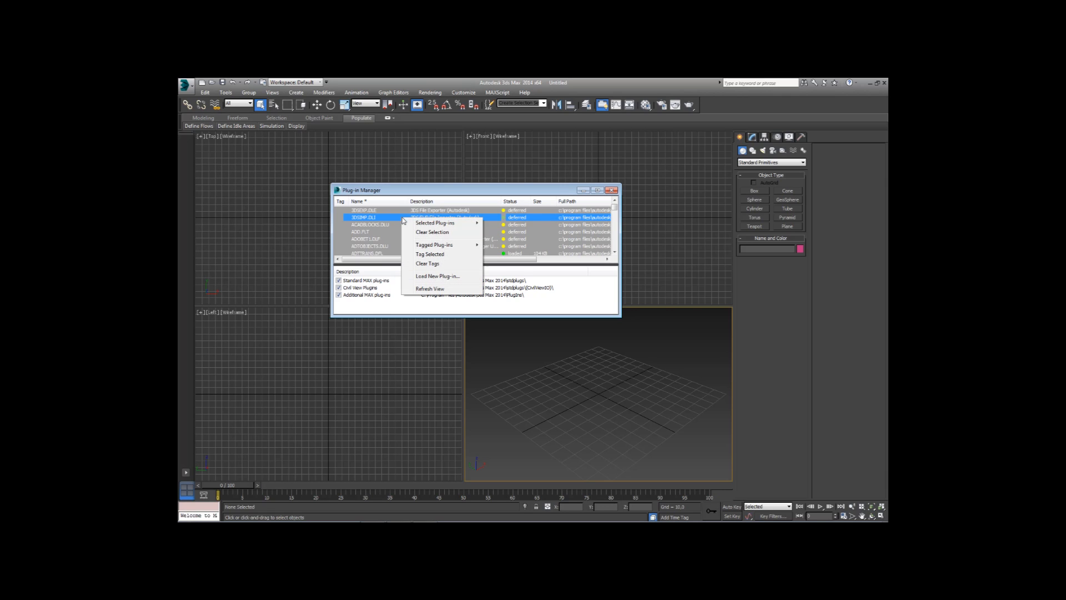
left_click(439, 276)
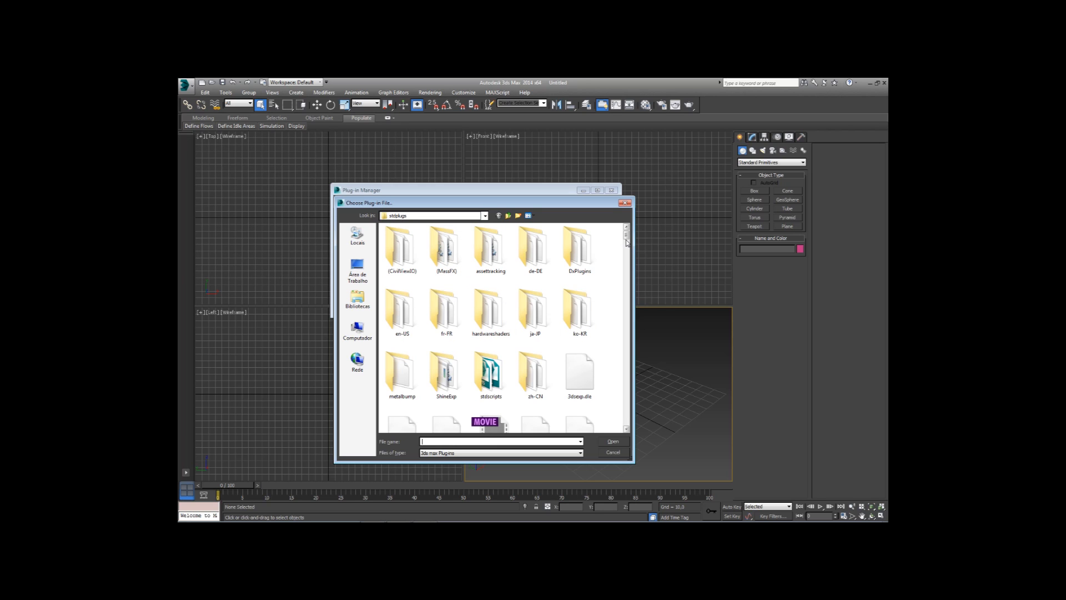
- Try to paste the copied Greeble2013-64.dlm into the stdplugs folder, replacing the existing file
left_click_drag(627, 239, 628, 273)
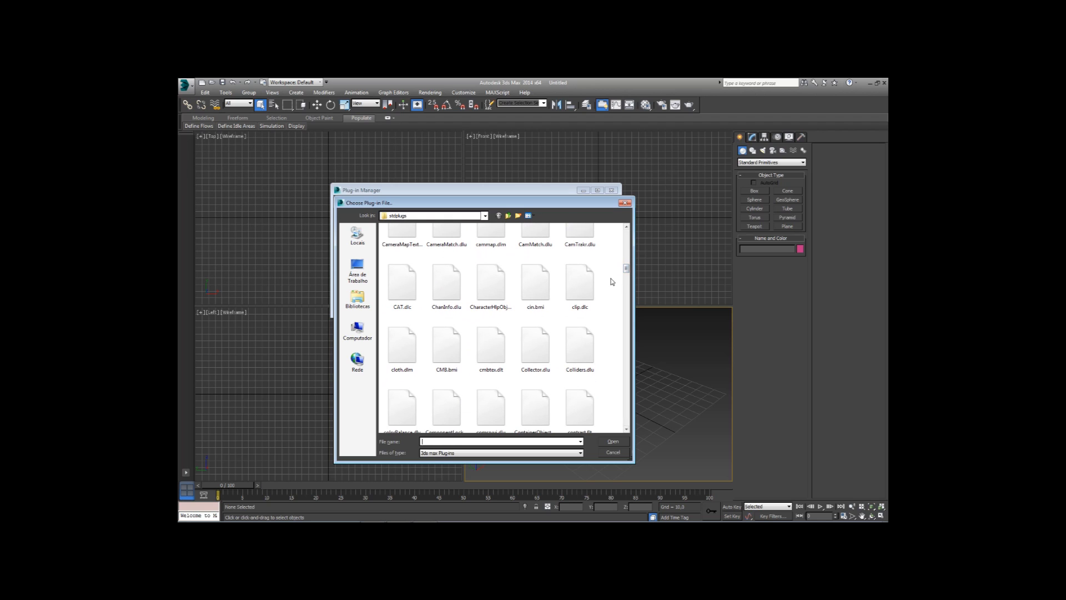
right_click(612, 282)
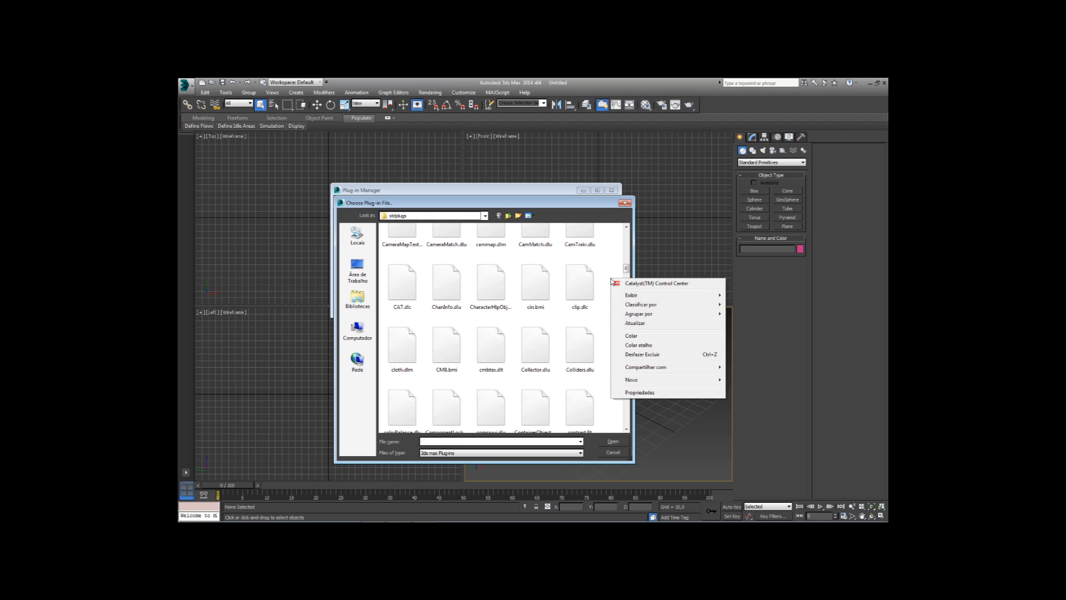
left_click(633, 336)
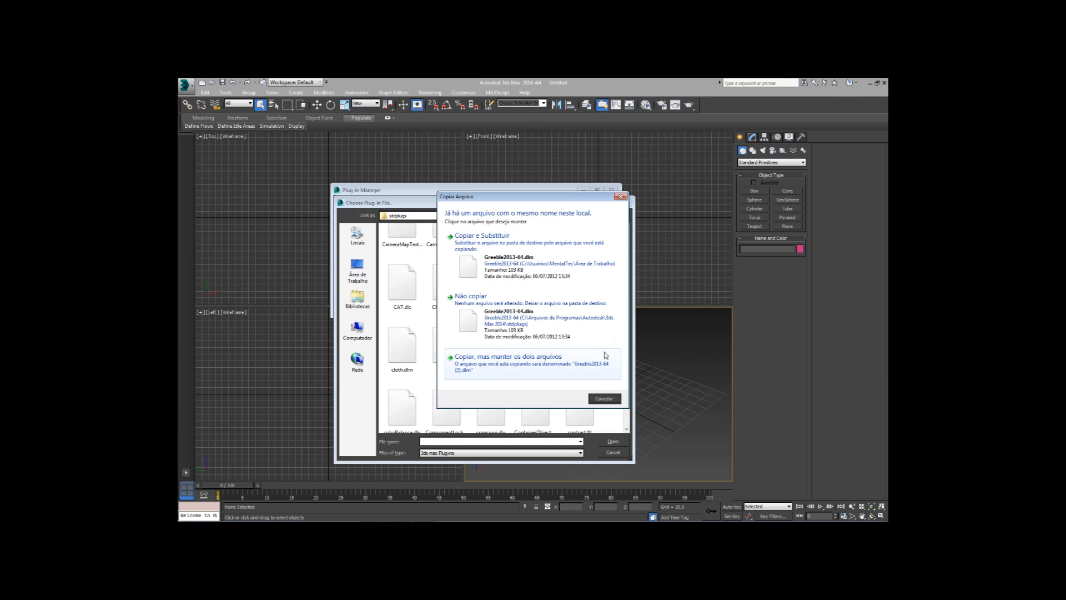
left_click(514, 266)
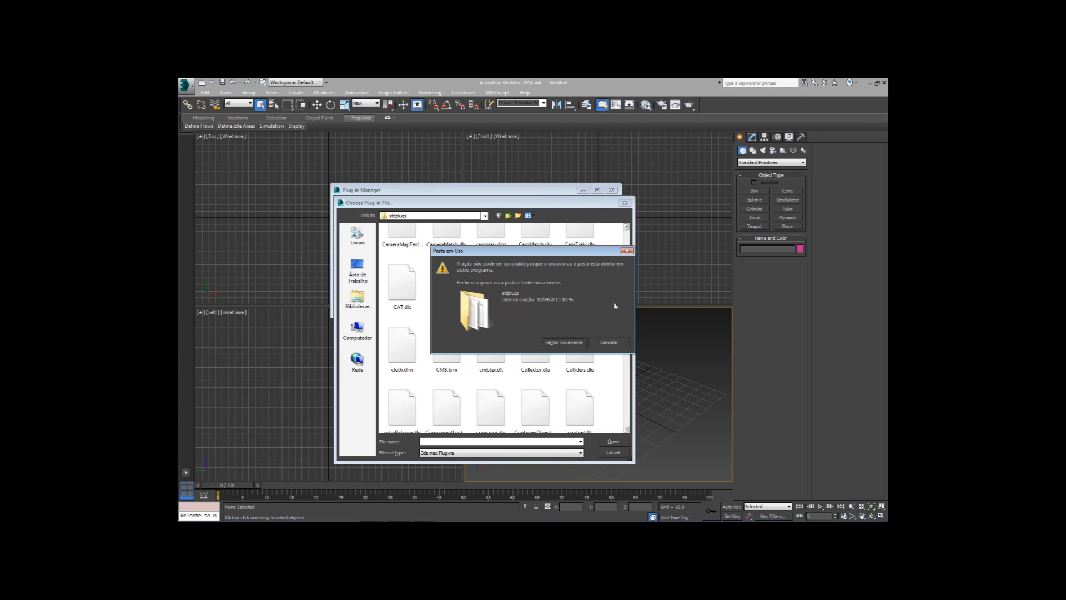
left_click(583, 343)
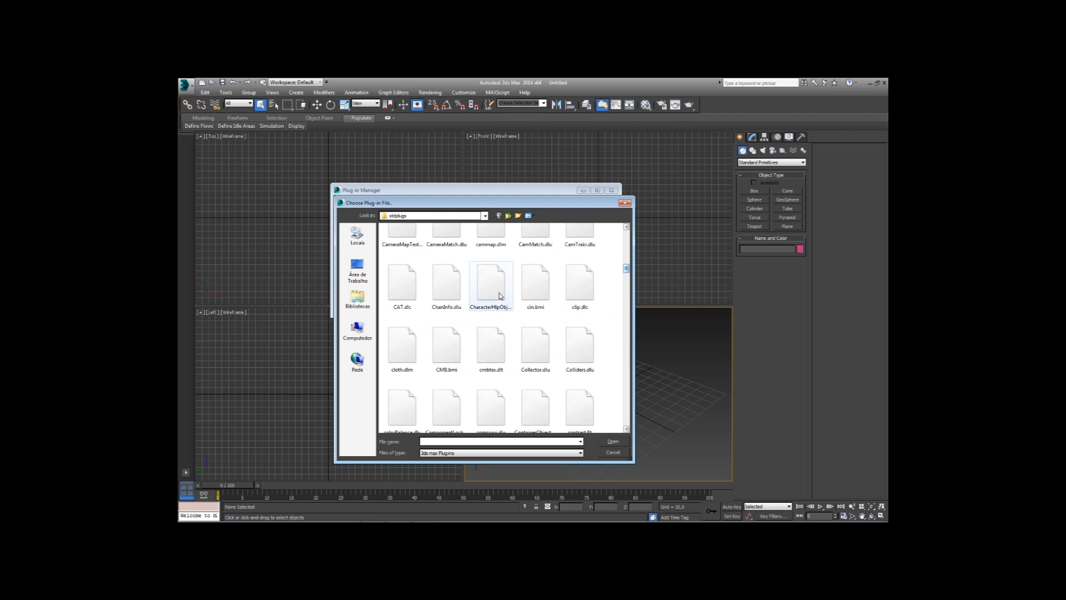
- Load Greeble2013-64.dlm from the stdplugs folder as a plug-in and close the Plug-in Manager
left_click_drag(627, 272, 621, 303)
left_click(534, 340)
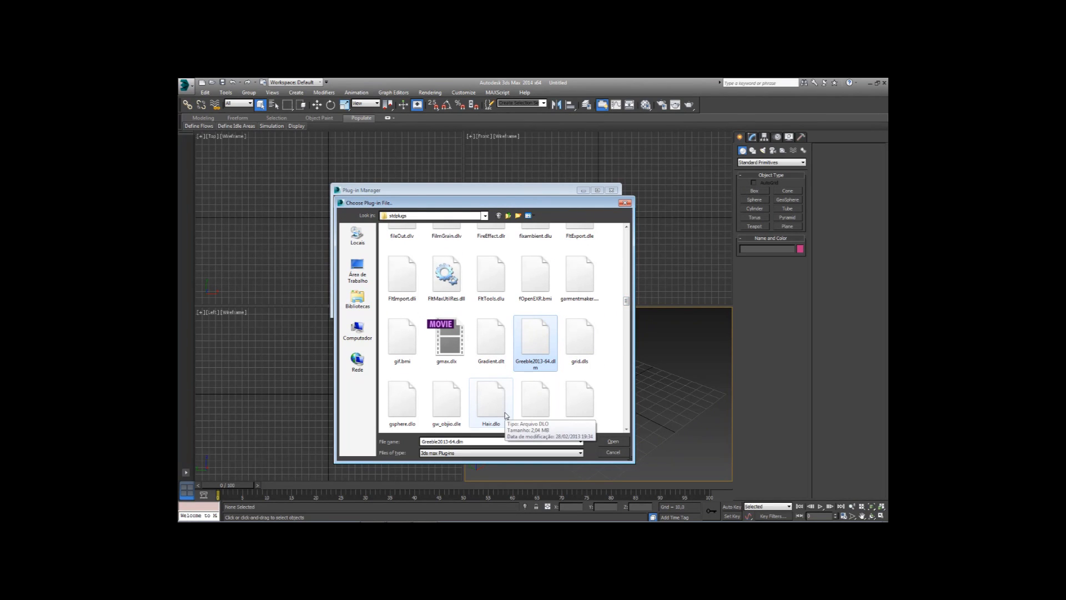
left_click(613, 440)
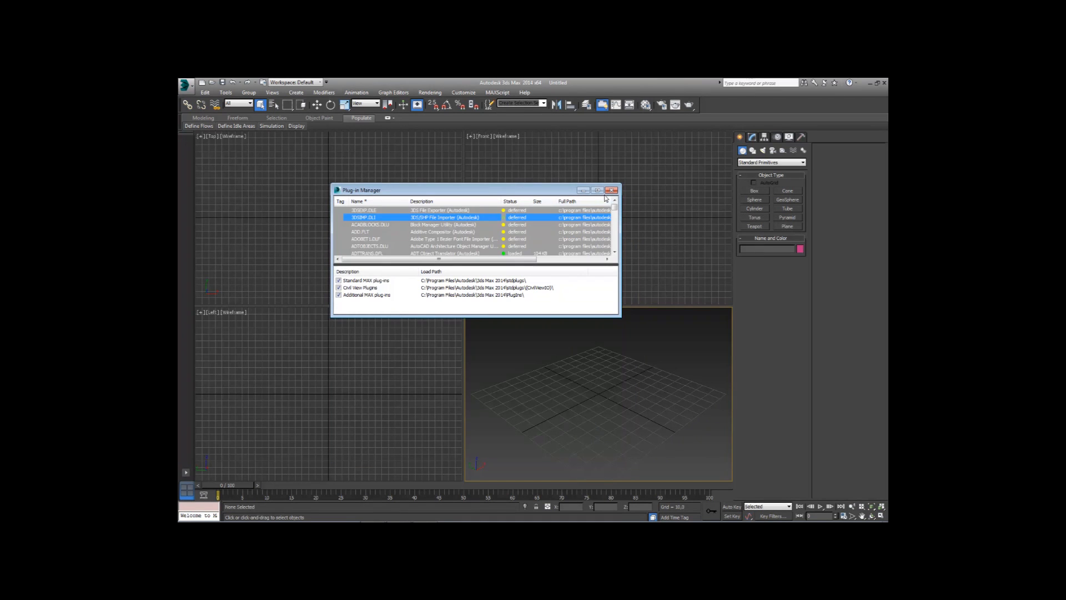
left_click(611, 190)
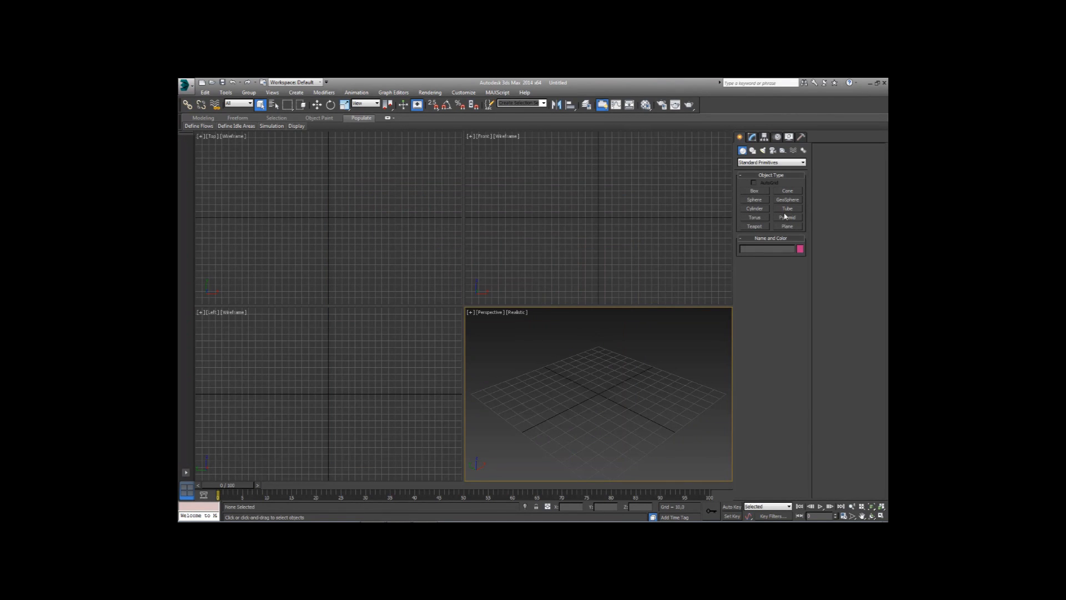
- Create a sphere of about 31 units radius at the grid's centre, maximize the Perspective view and set the sphere's segments to 50
left_click(755, 200)
left_click_drag(598, 396, 605, 418)
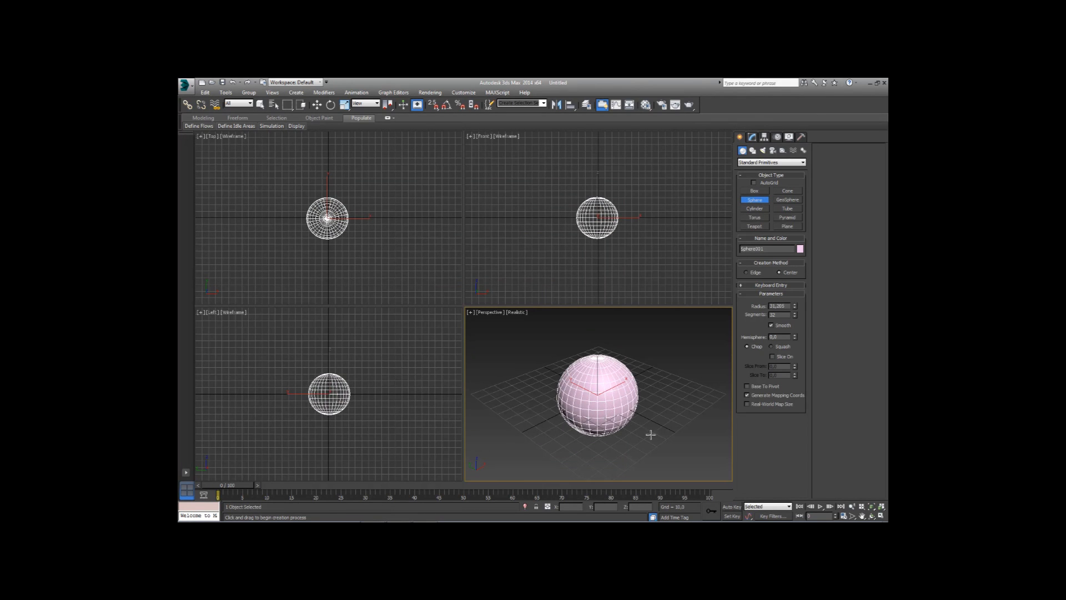
left_click(881, 516)
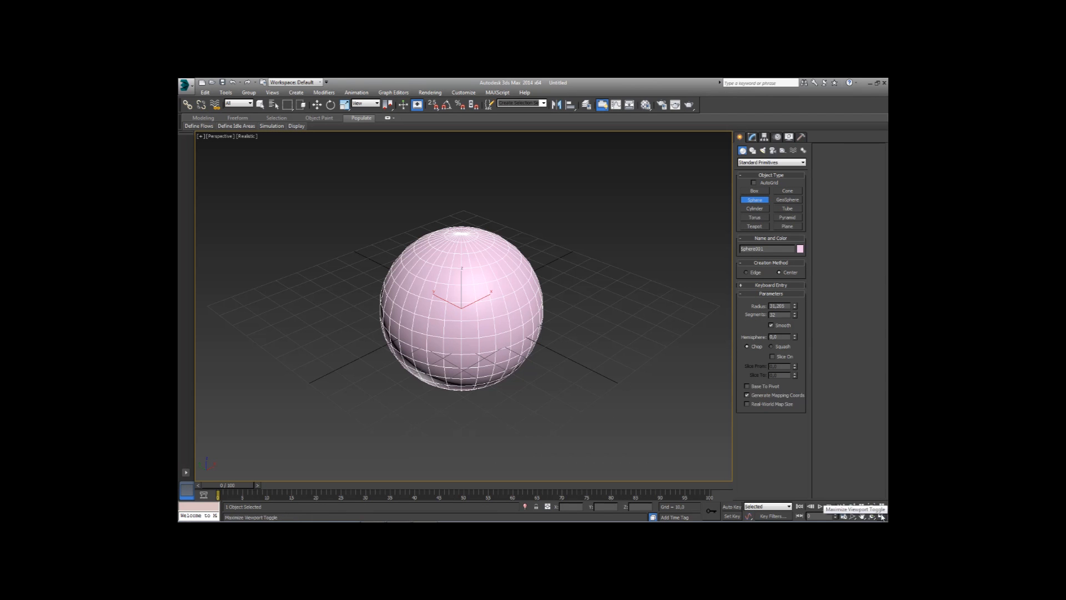
middle_click_drag(477, 312, 472, 293, "alt")
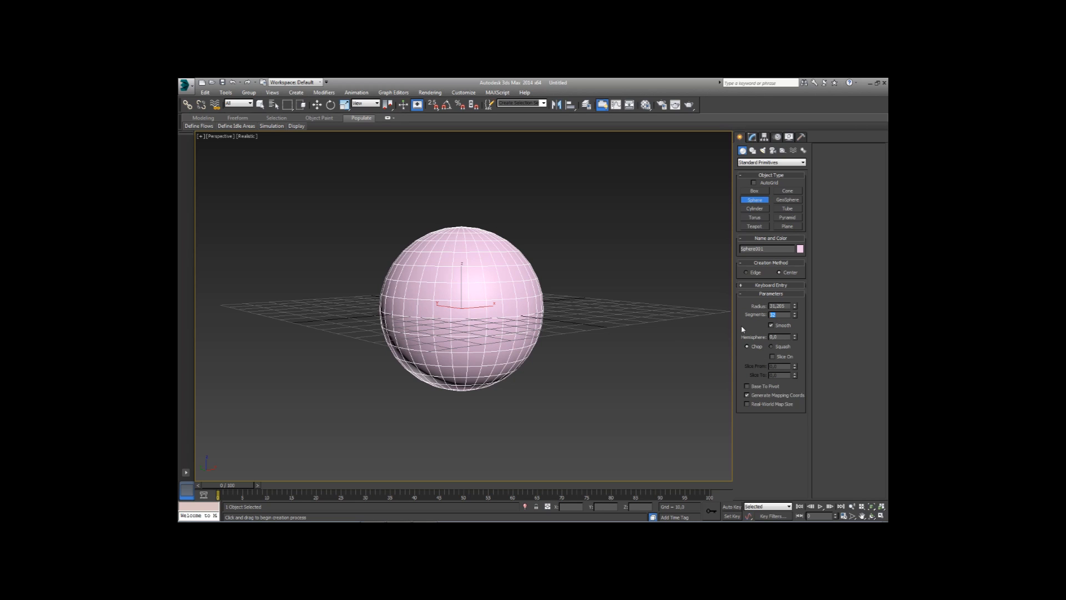
left_click(466, 261)
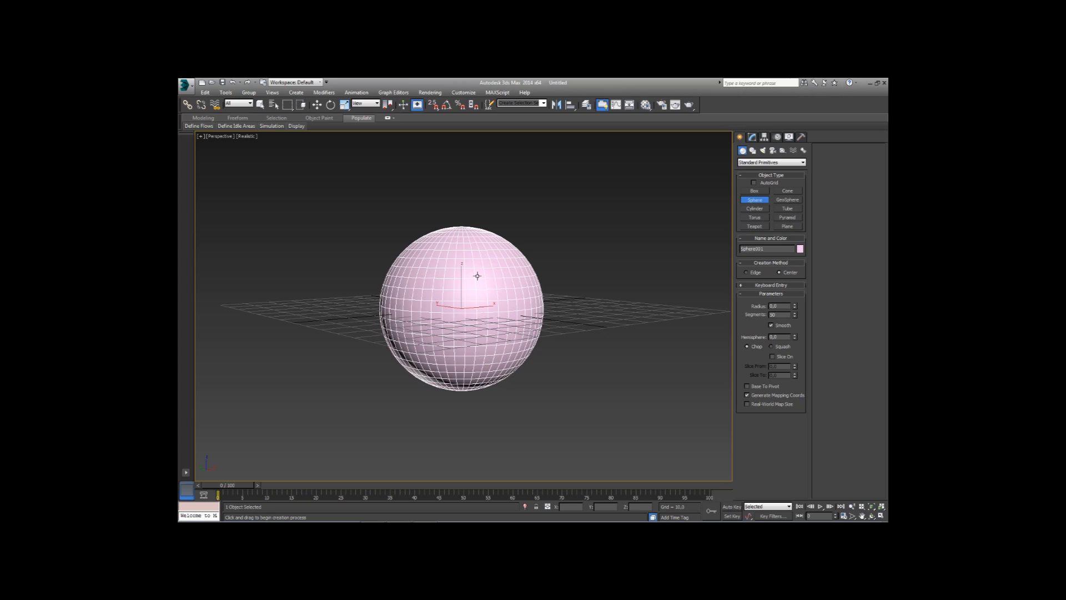
- Apply the Greeble modifier to the sphere
left_click(751, 137)
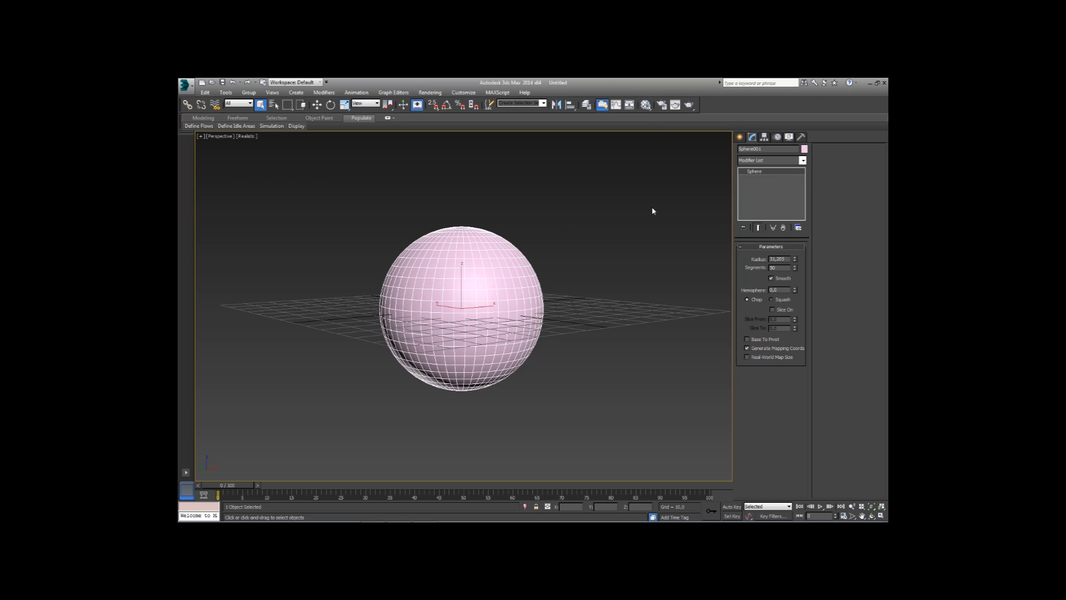
left_click(779, 160)
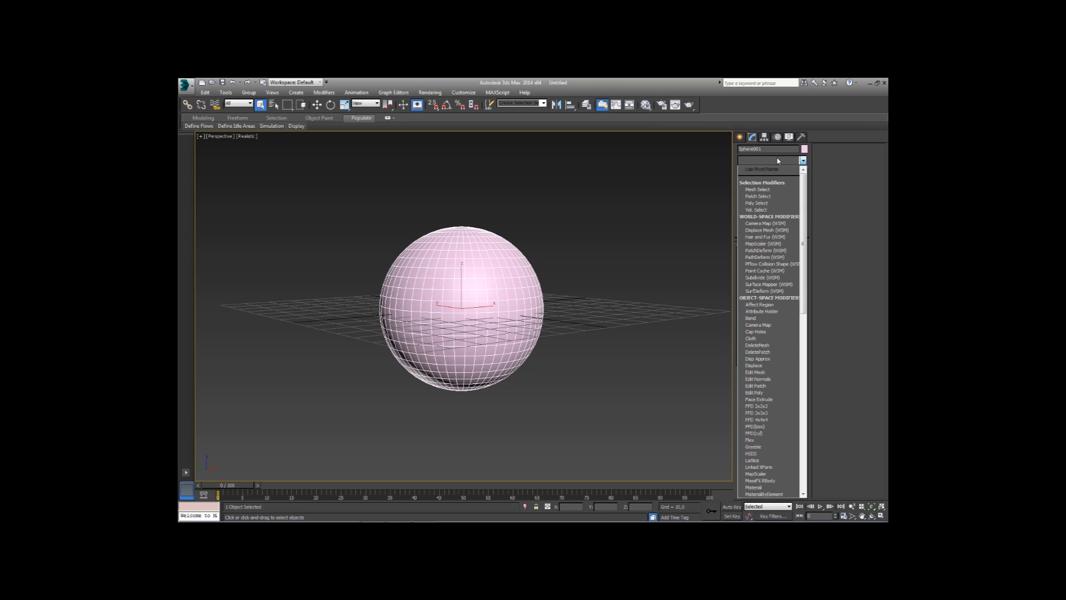
scroll(805, 240, "down", 4)
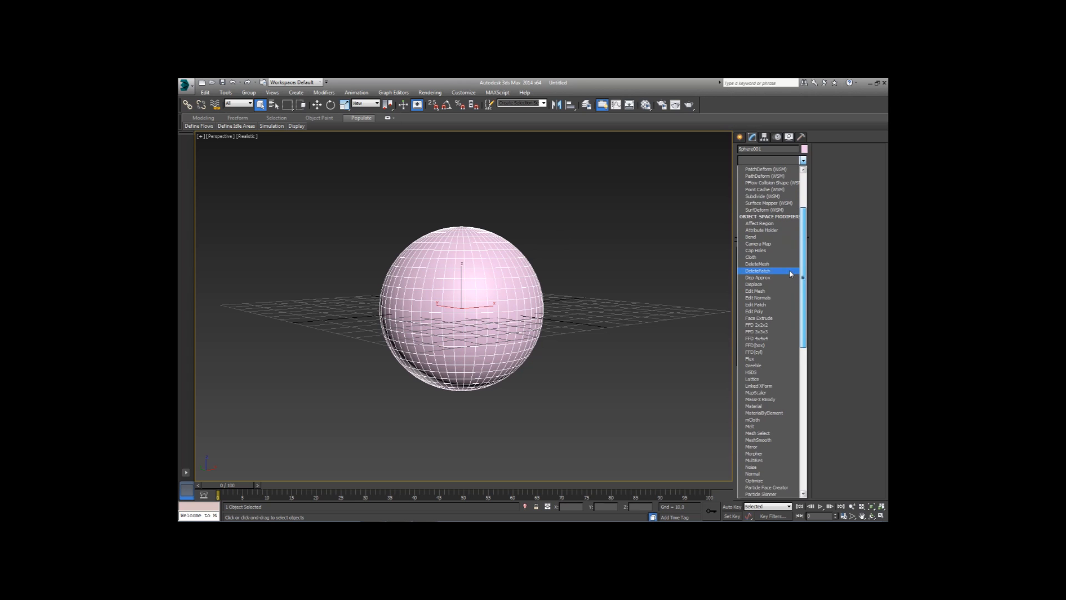
left_click(753, 365)
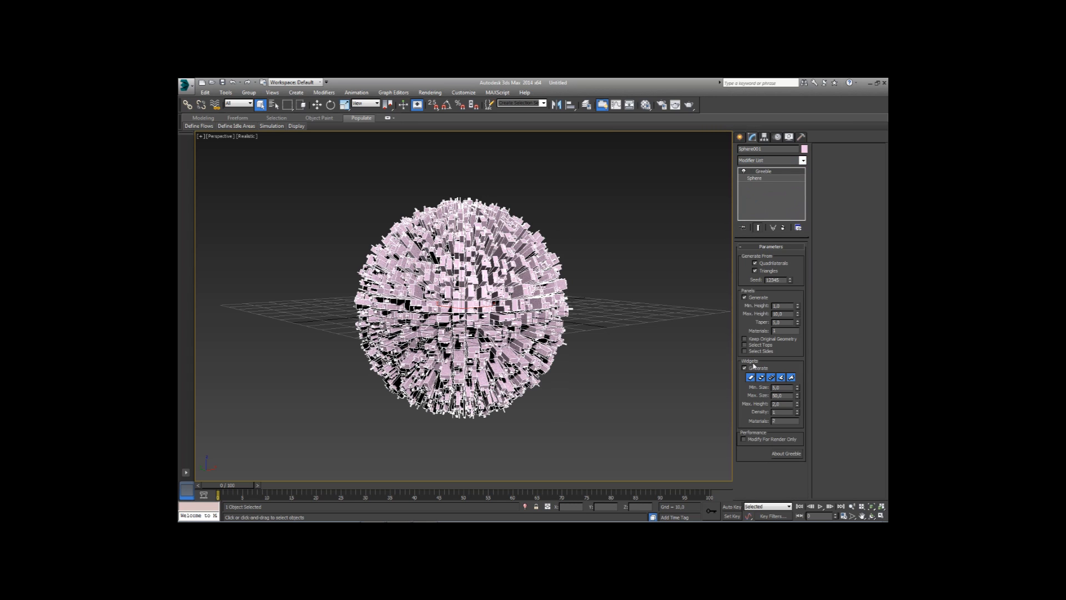
- Set the Greeble panels' minimum height to 0, maximum height to about 3.8 and taper to 0
middle_click_drag(464, 306, 436, 308, "alt")
scroll(422, 316, "up", 3)
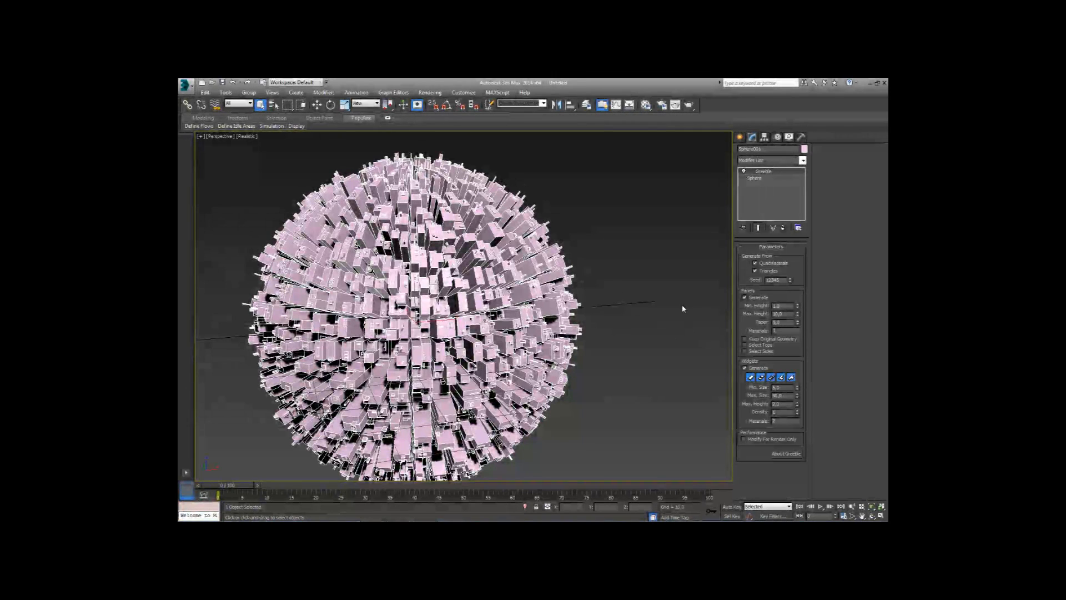
left_click(745, 298)
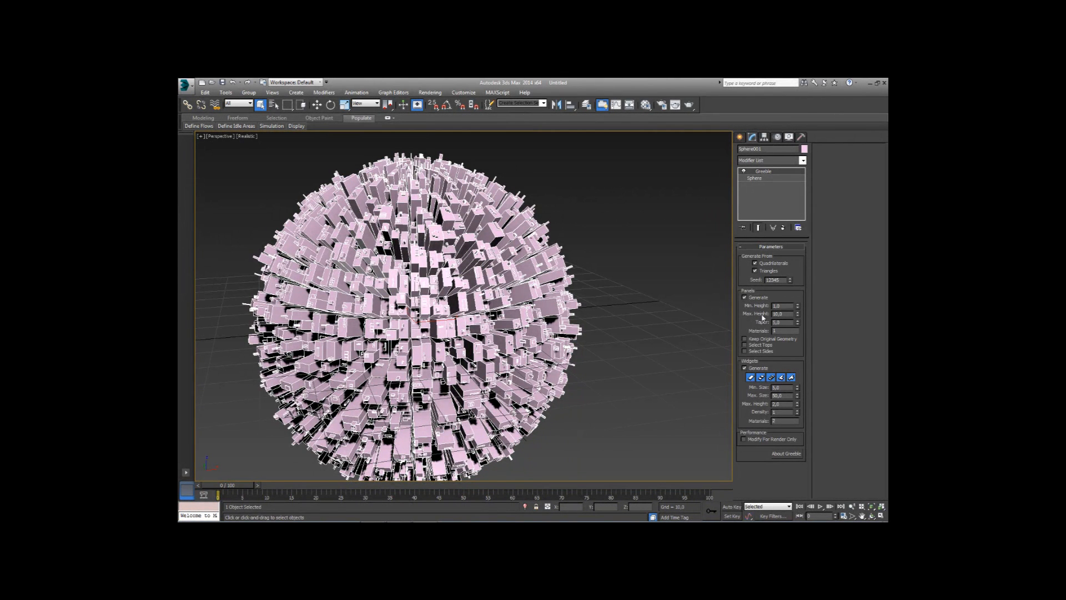
left_click(798, 316)
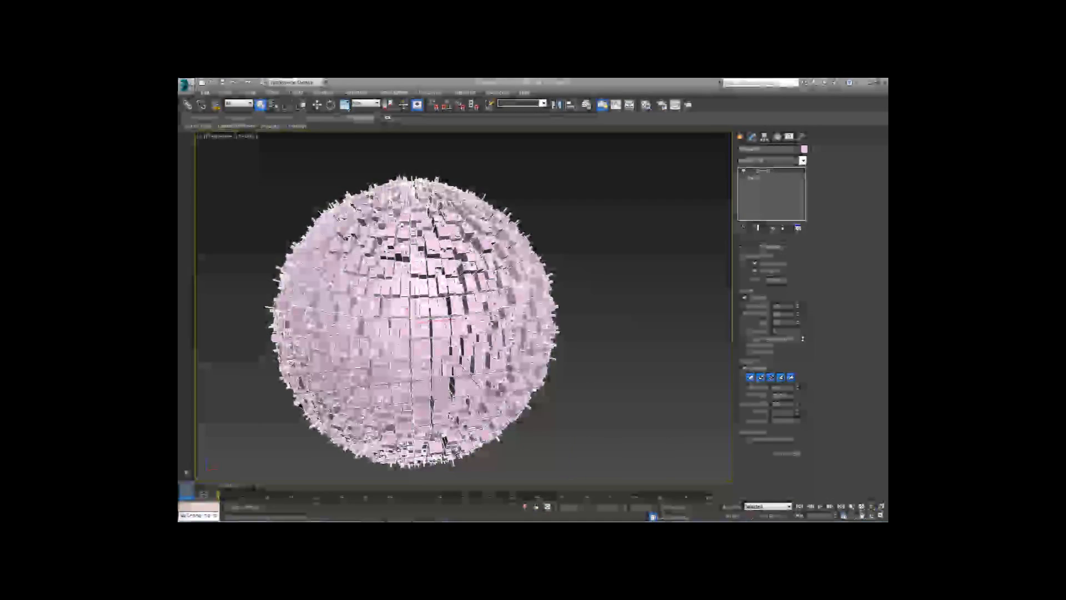
left_click_drag(801, 347, 802, 339)
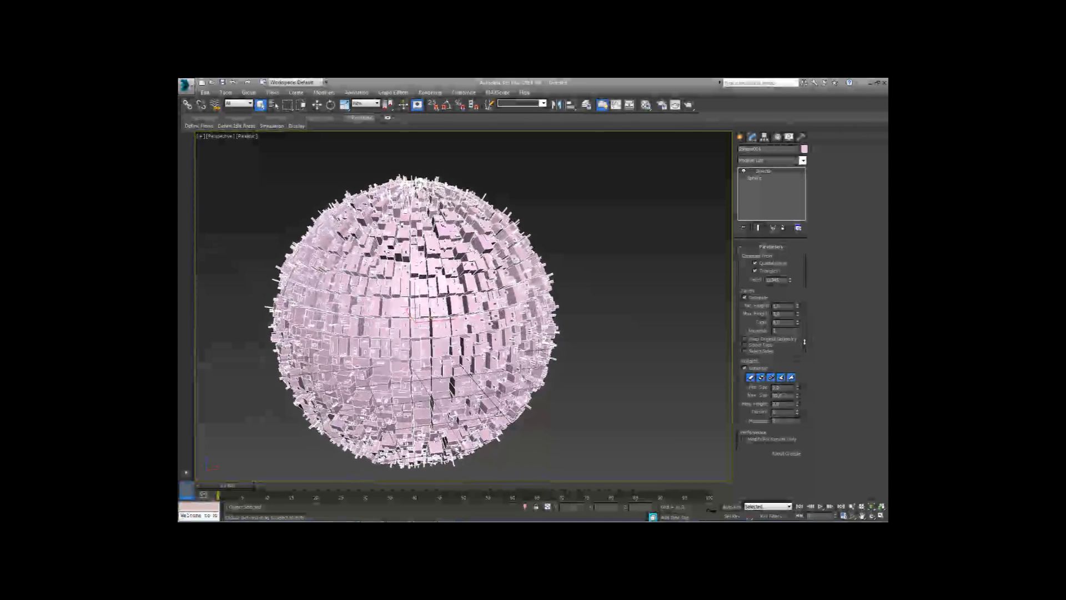
mouse_move(799, 314)
left_mouse_down()
mouse_move(799, 287)
mouse_move(798, 322)
mouse_move(798, 312)
left_mouse_up()
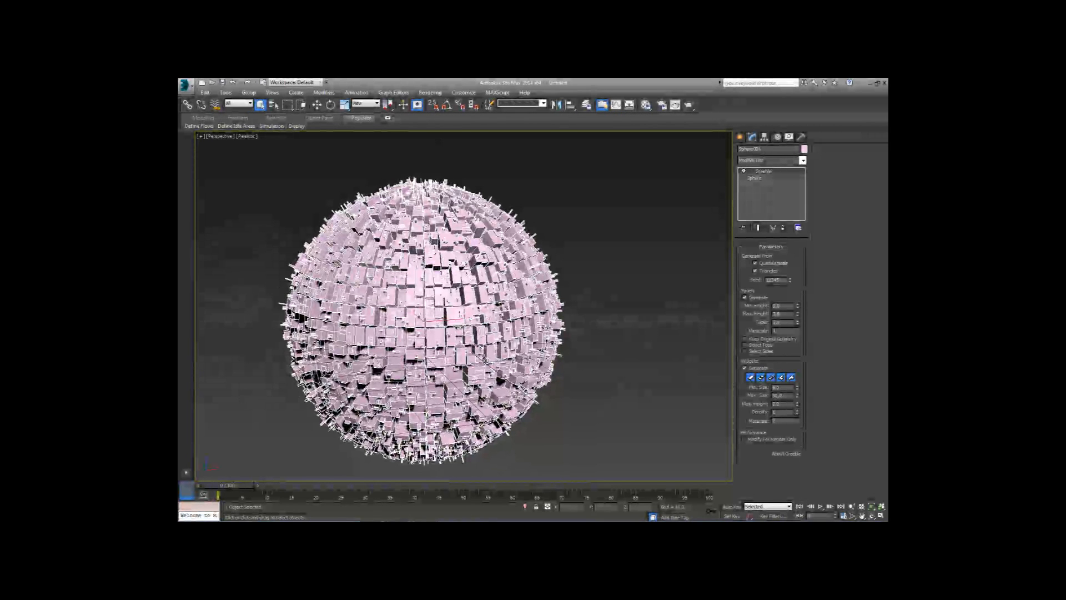
scroll(422, 322, "up", 5)
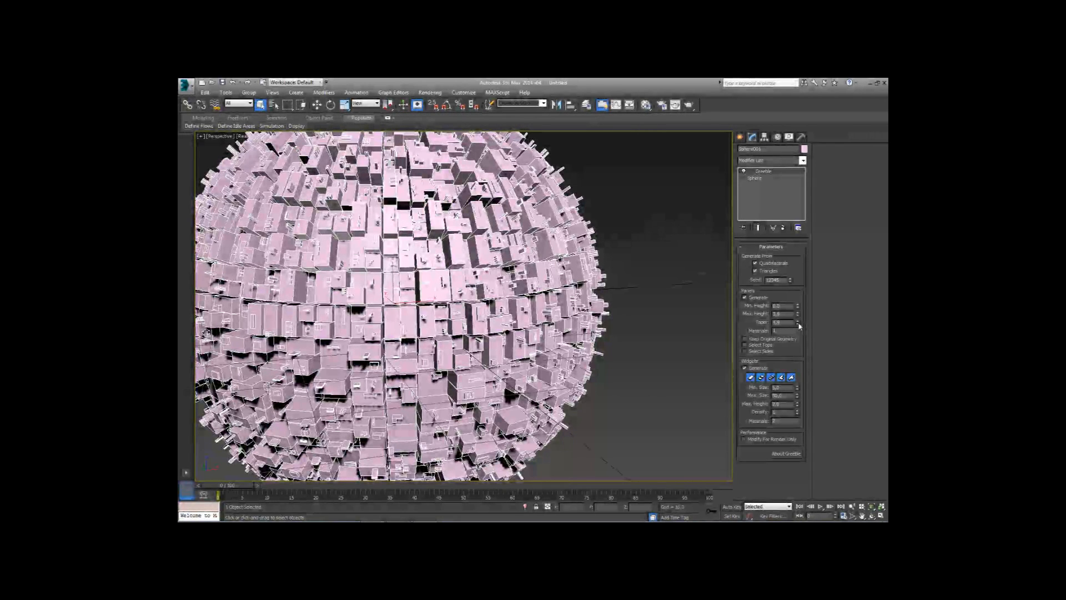
left_click_drag(798, 322, 791, 252)
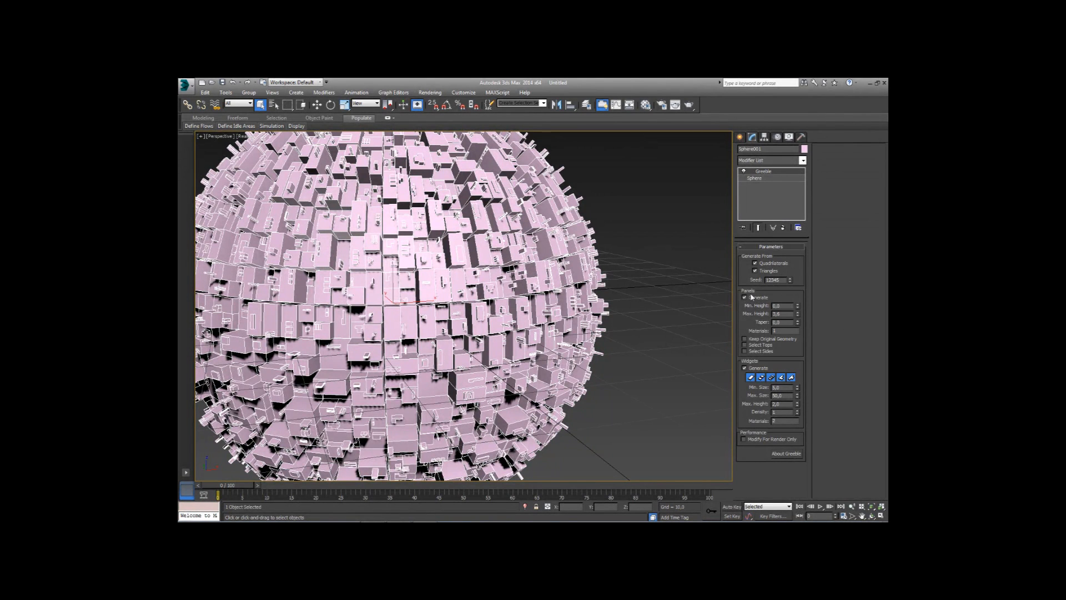
- Turn Greeble widget generation off and on again, and toggle the first three widget shapes to compare their effect
left_click(745, 368)
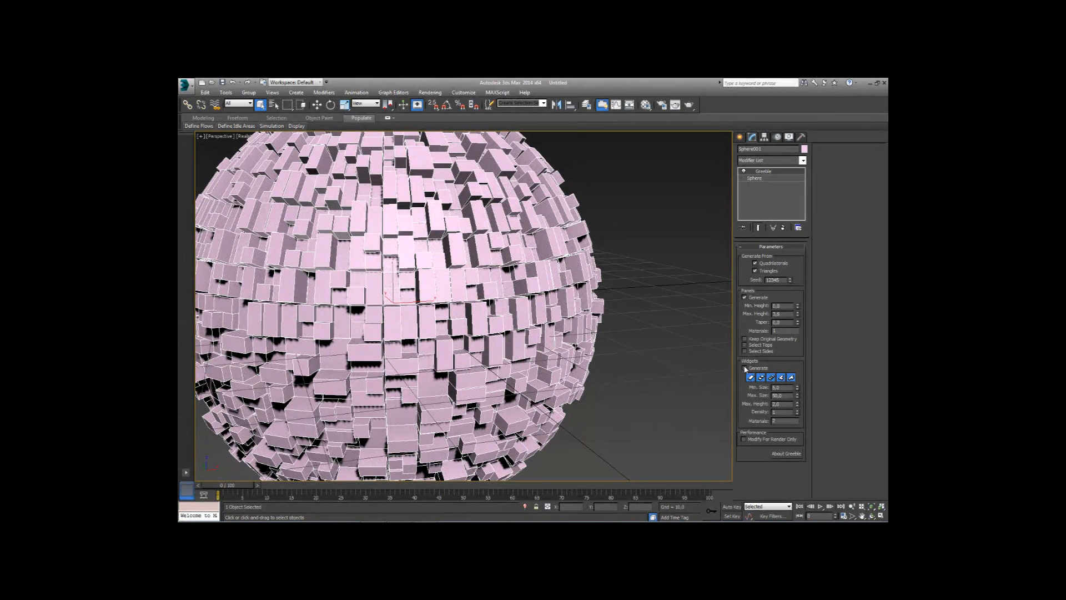
left_click(745, 368)
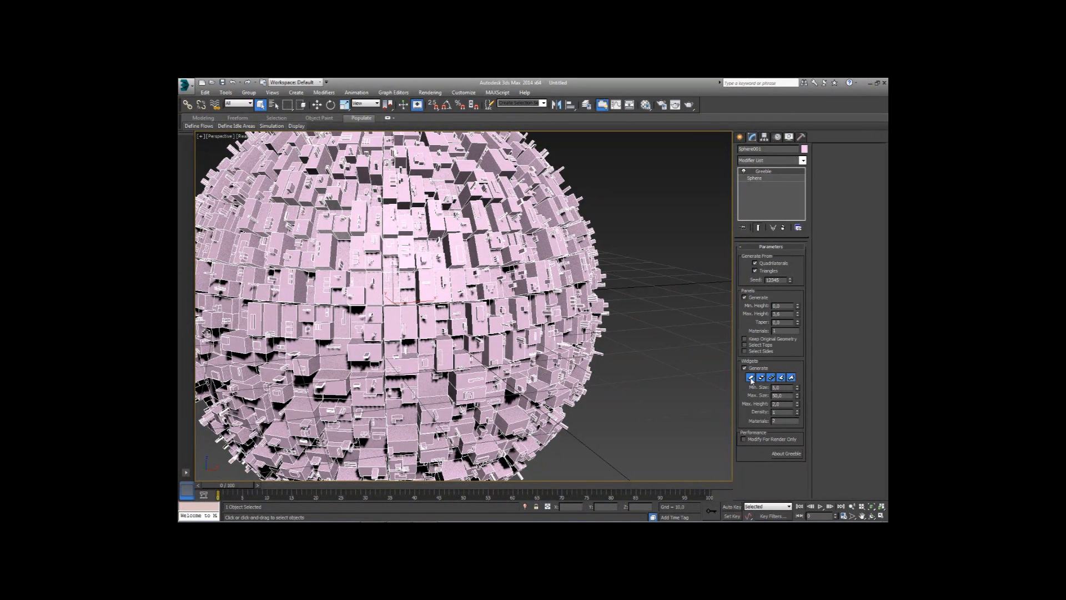
left_click(751, 380)
left_click(751, 379)
left_click(762, 378)
left_click(771, 378)
left_click(764, 379)
left_click(771, 378)
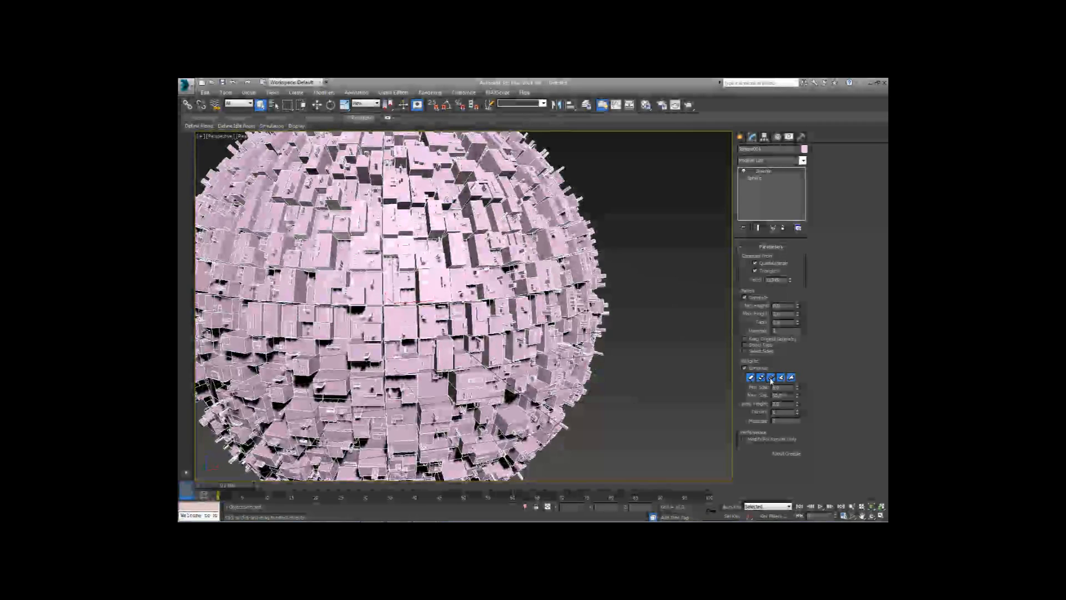
- Isolate individual Greeble widget shapes one after another to compare them, and re-enable all five shapes
left_click(761, 377)
left_click(770, 377)
left_click(781, 378)
left_click(791, 378)
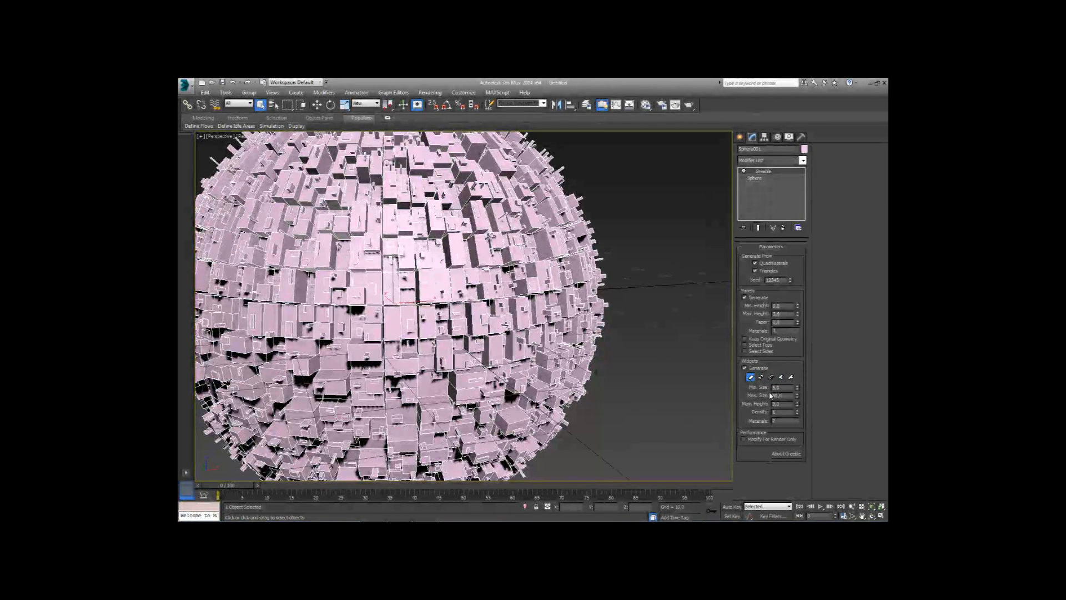
left_click(771, 378)
left_click(761, 378)
left_click(752, 378)
left_click(762, 378)
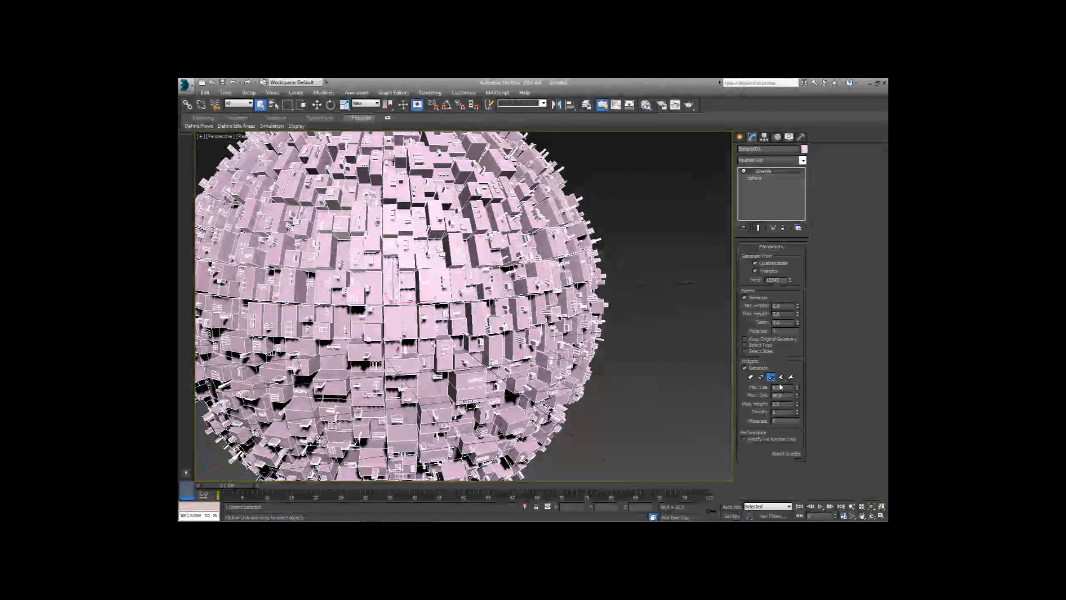
left_click(751, 378)
left_click(761, 378)
left_click(790, 378)
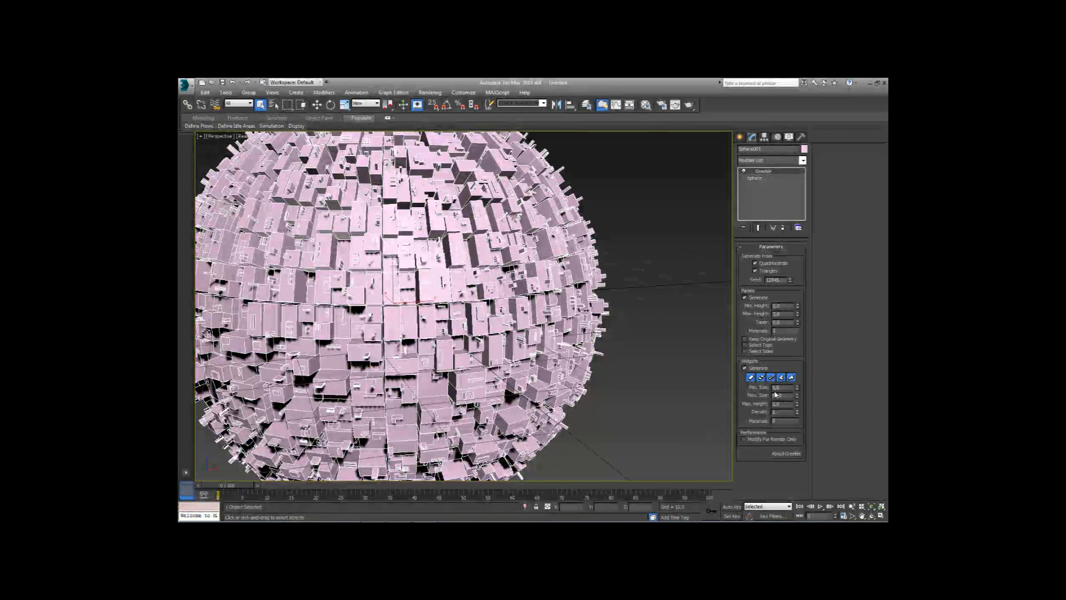
- Increase the minimum and maximum size of the Greeble widgets on the sphere
left_click(798, 390)
left_click_drag(803, 353, 804, 276)
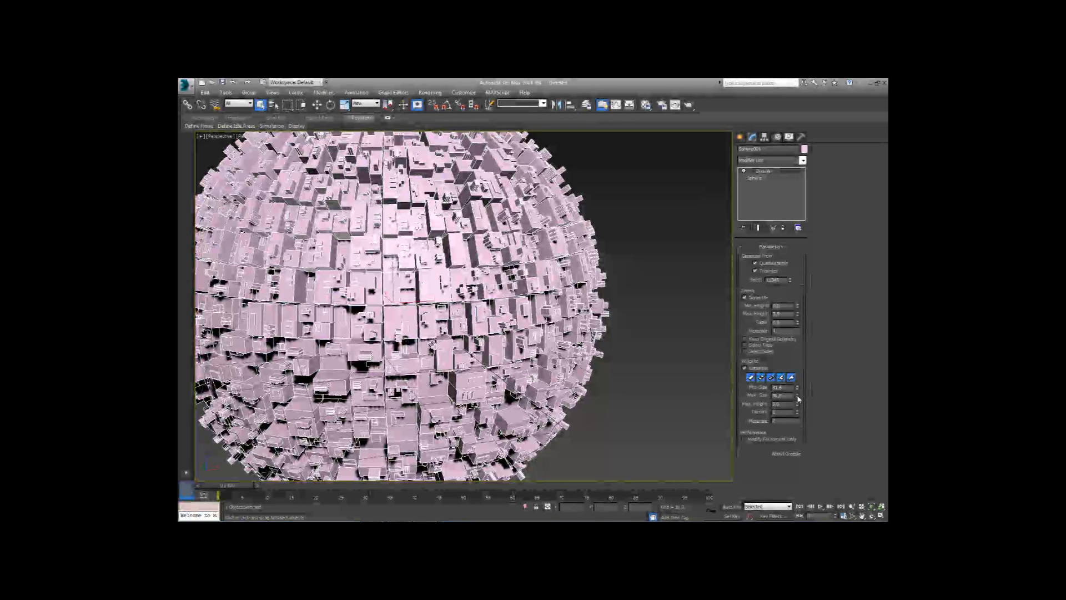
left_click_drag(798, 397, 796, 345)
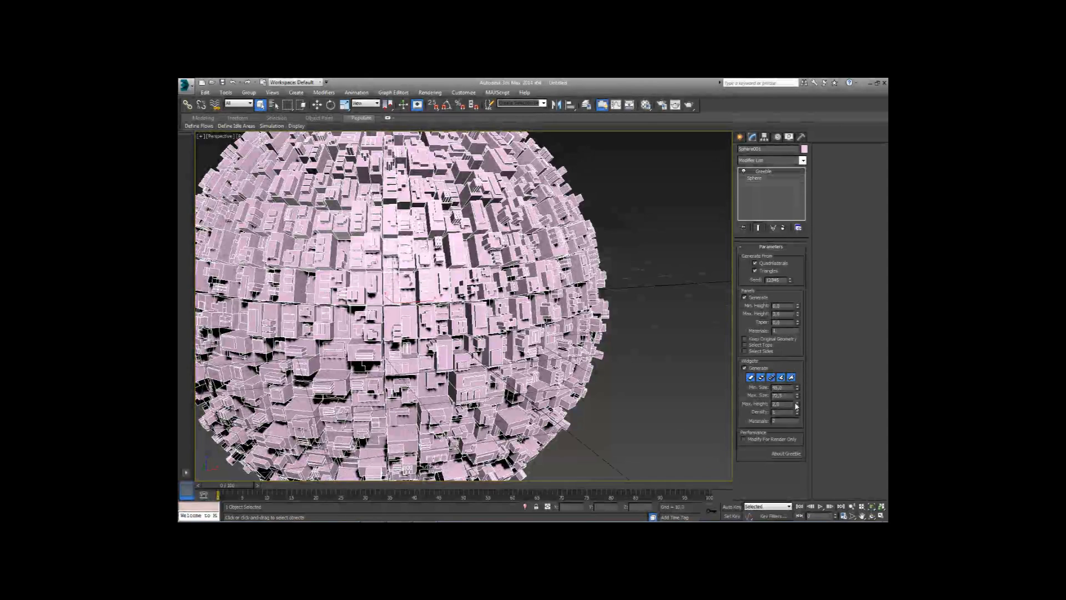
- Lower the maximum height of the Greeble widgets and raise their density above 1
mouse_move(798, 406)
left_mouse_down()
mouse_move(795, 383)
mouse_move(796, 406)
left_mouse_up()
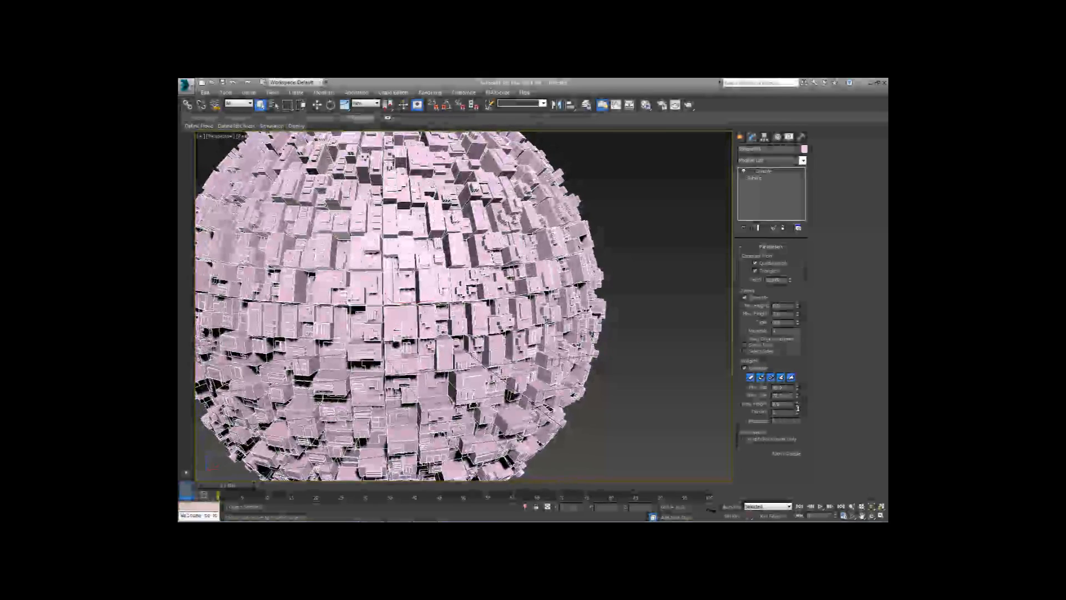
left_click(799, 416)
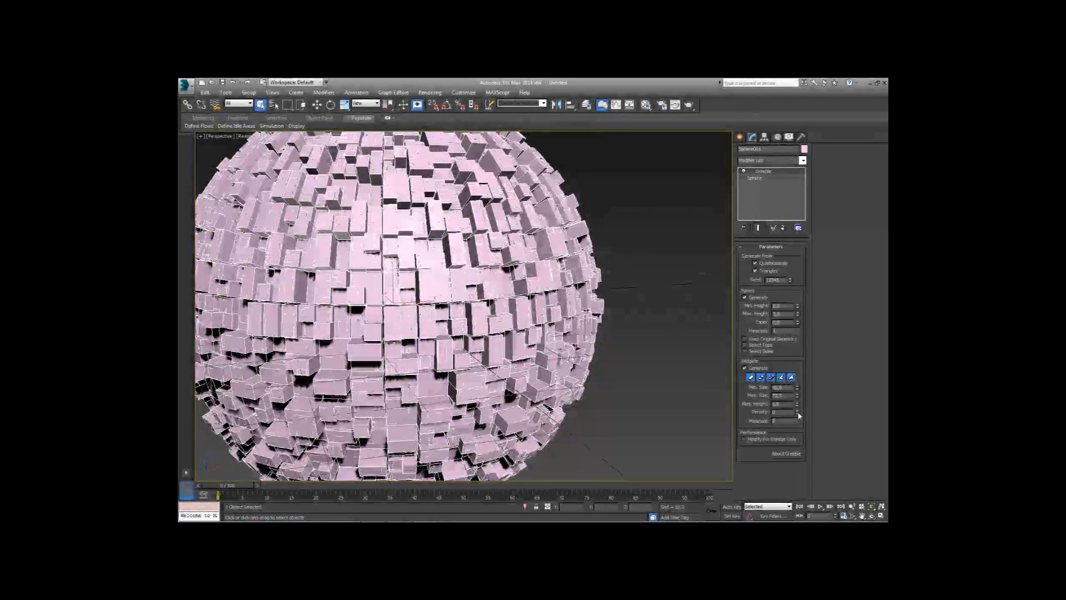
mouse_move(797, 387)
left_mouse_down()
mouse_move(796, 424)
mouse_move(797, 408)
left_mouse_up()
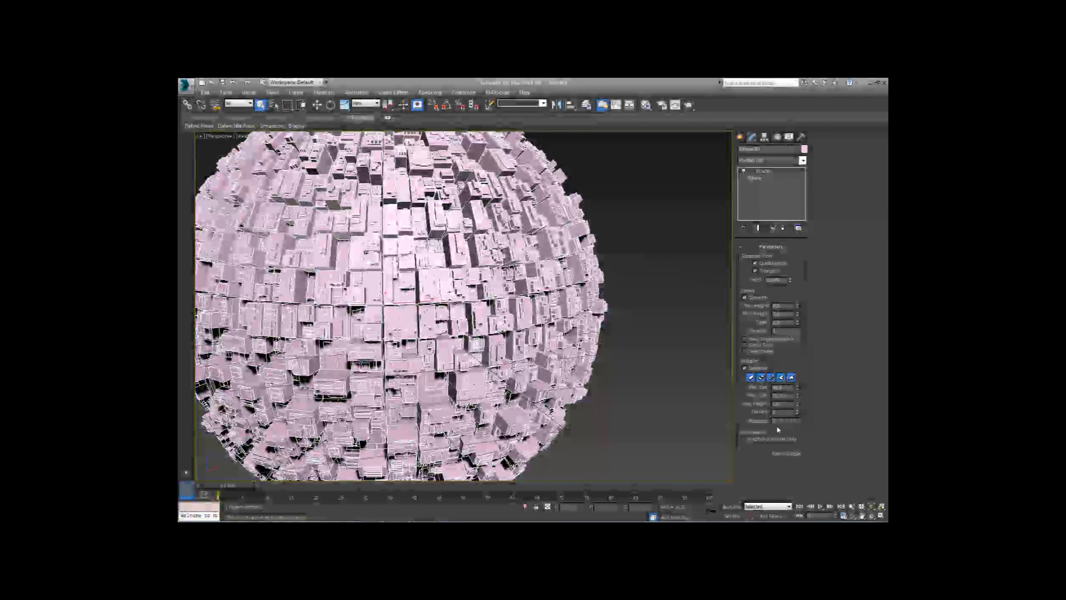
left_click(799, 411)
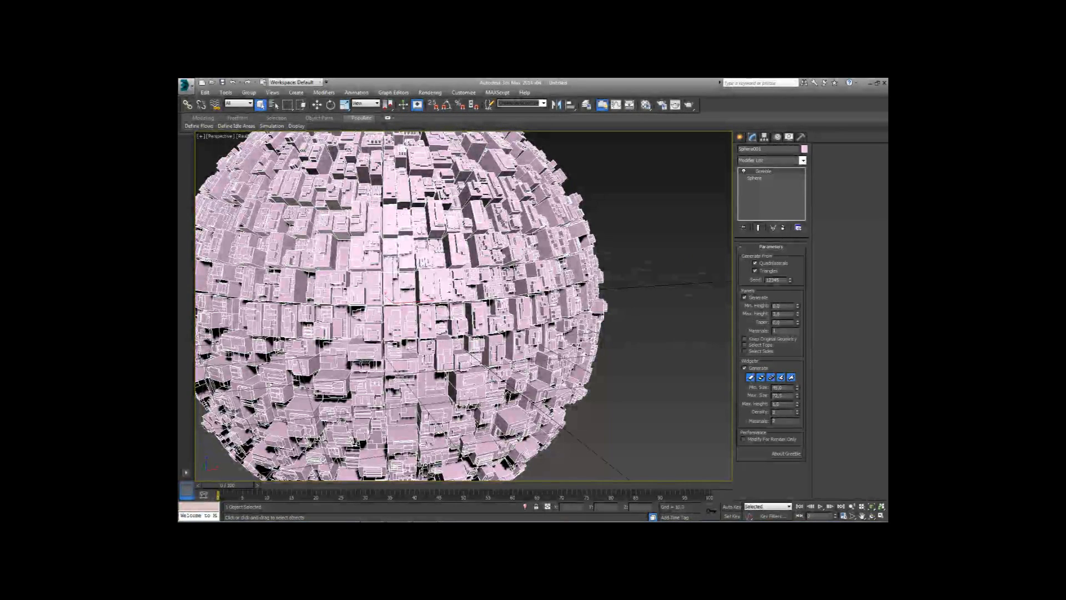
- Delete the greebled sphere to clear the scene for the tunnel model
scroll(463, 305, "down", 5)
middle_click_drag(359, 317, 425, 332, "alt")
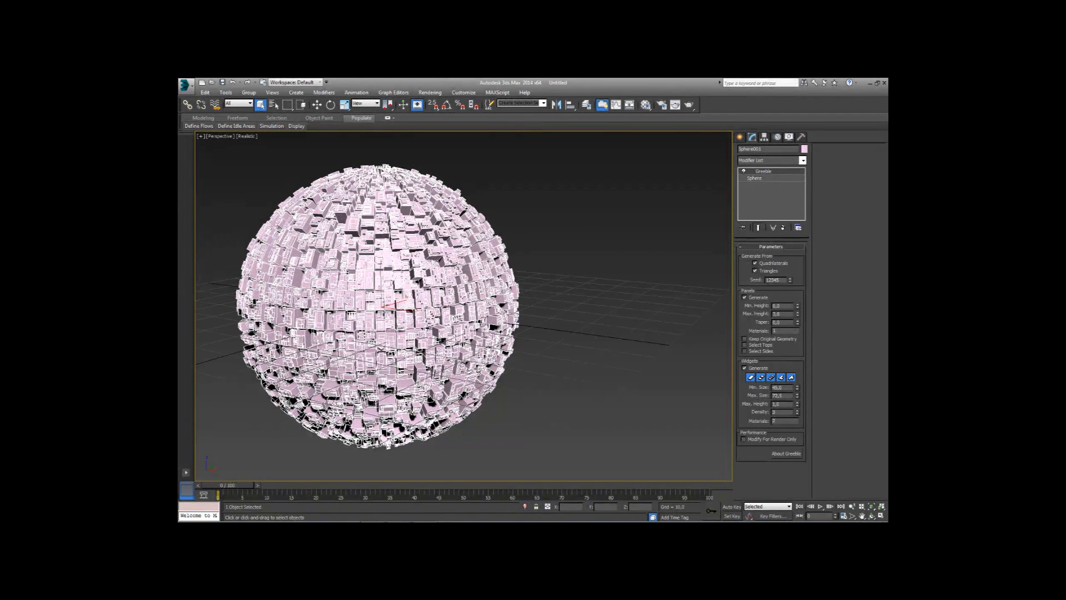
key("Delete")
- Create a large rectangular floor plane covering the grid, with 1 length segment and 1 width segment
scroll(422, 327, "down", 2)
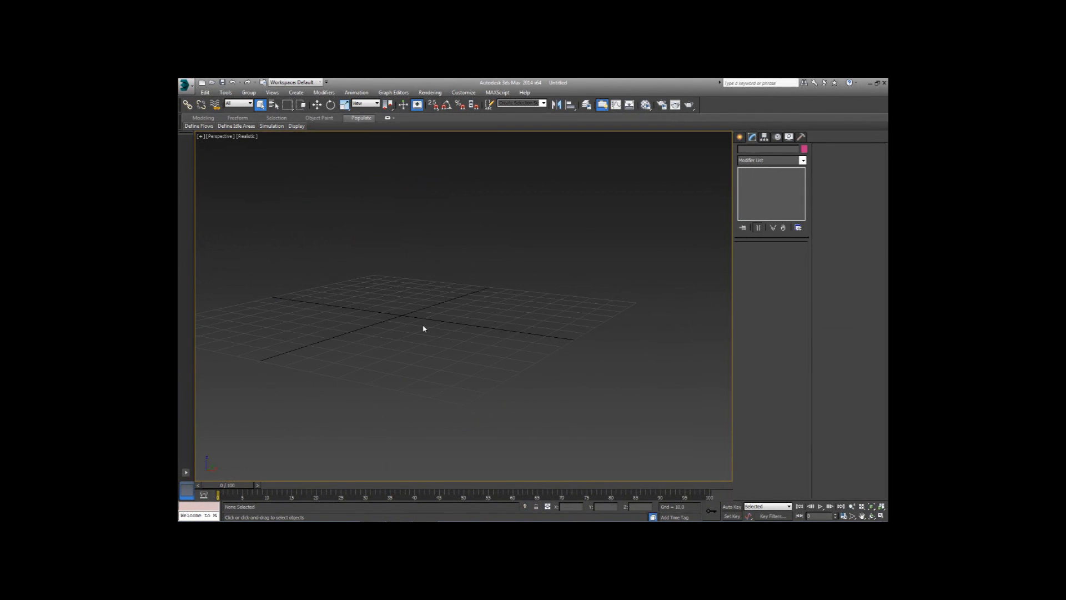
middle_click_drag(424, 328, 461, 336, "alt")
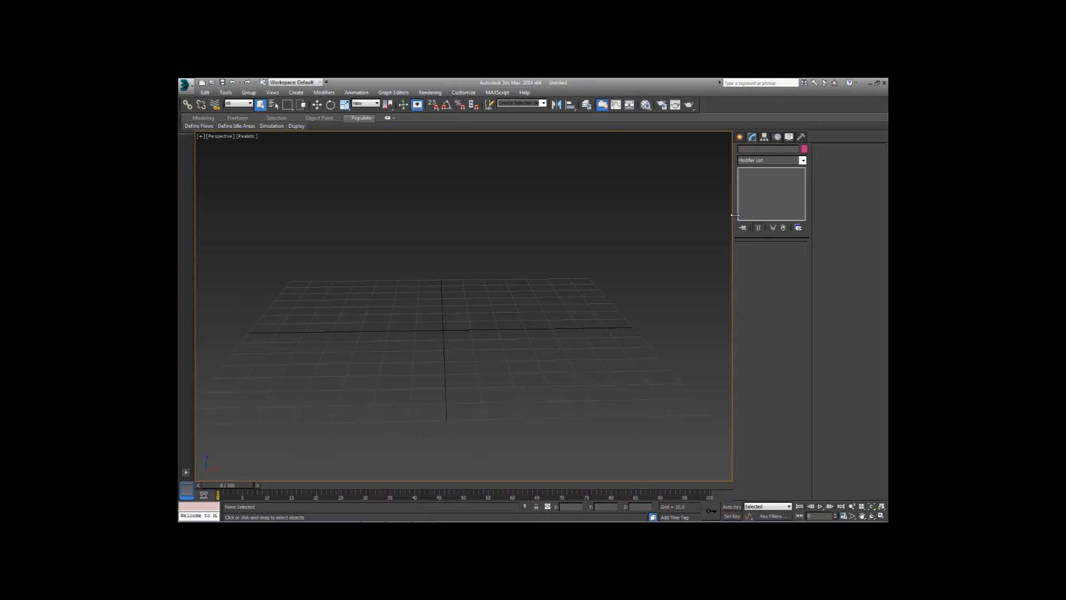
left_click(740, 137)
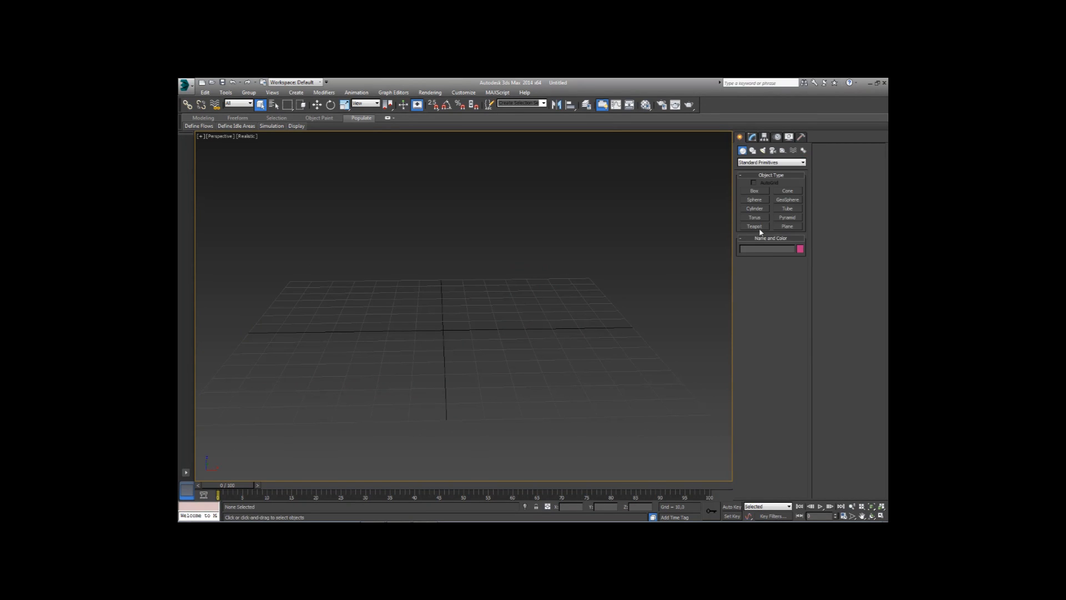
left_click(783, 227)
left_click_drag(290, 281, 707, 417)
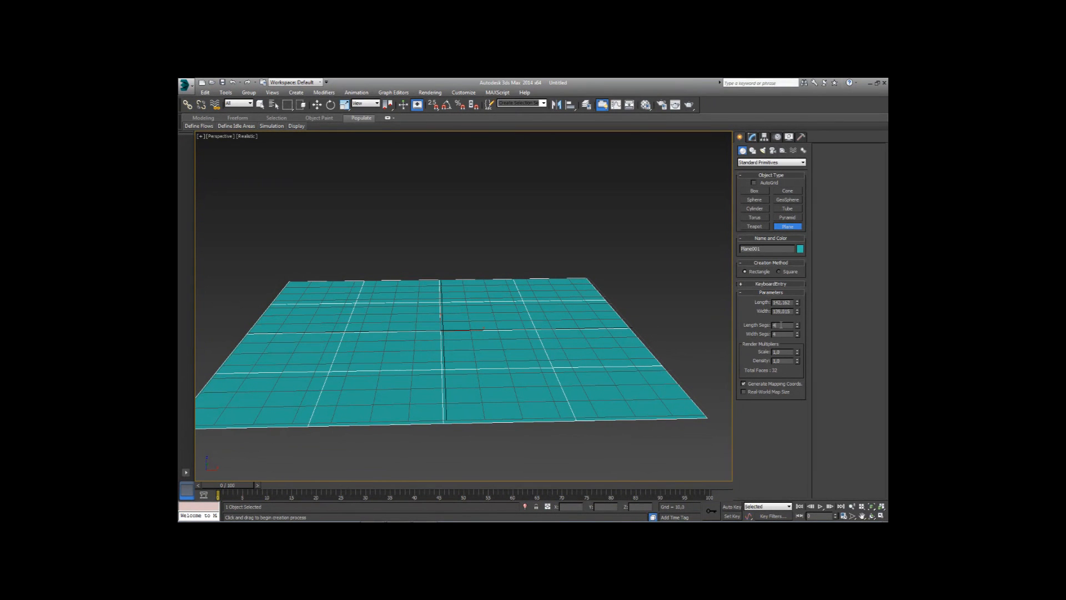
type("1")
key("Tab")
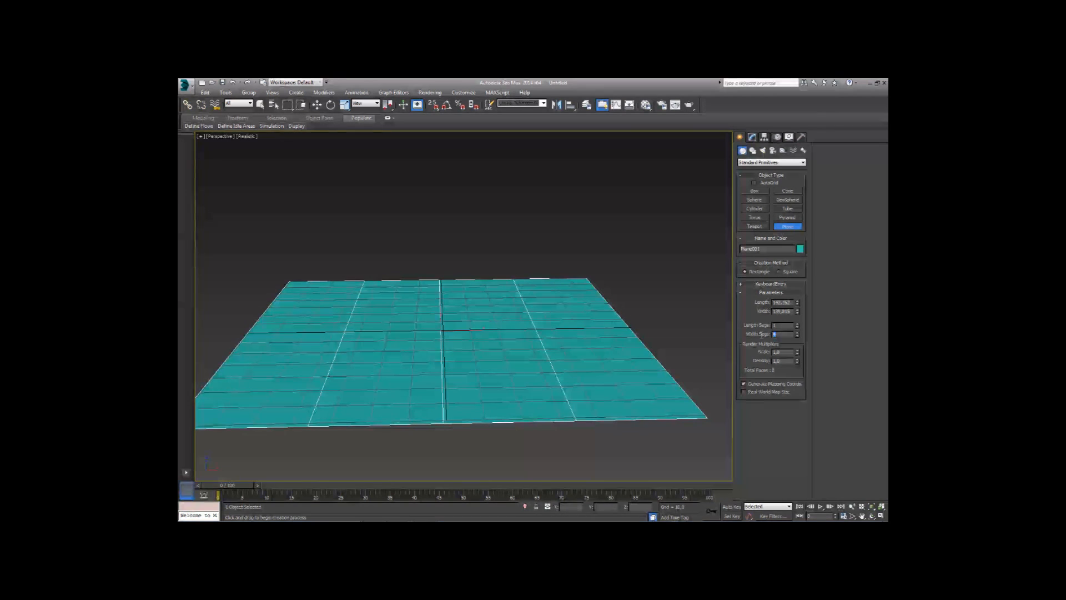
type("1")
key("Return")
right_click(661, 300)
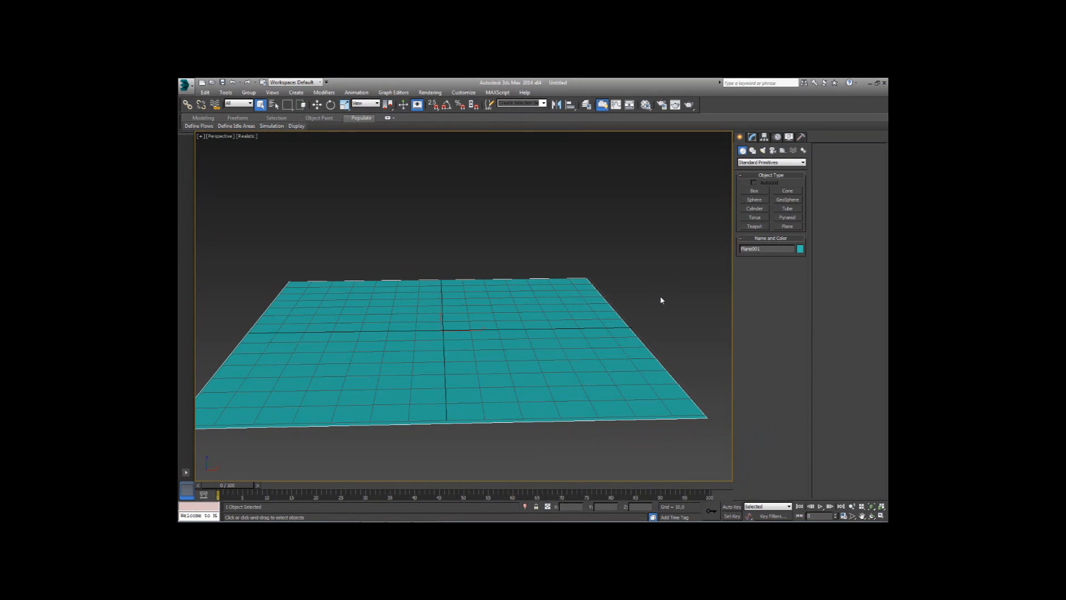
- Hide the viewport grid and scale the floor plane up
key("g")
middle_click_drag(564, 325, 570, 324)
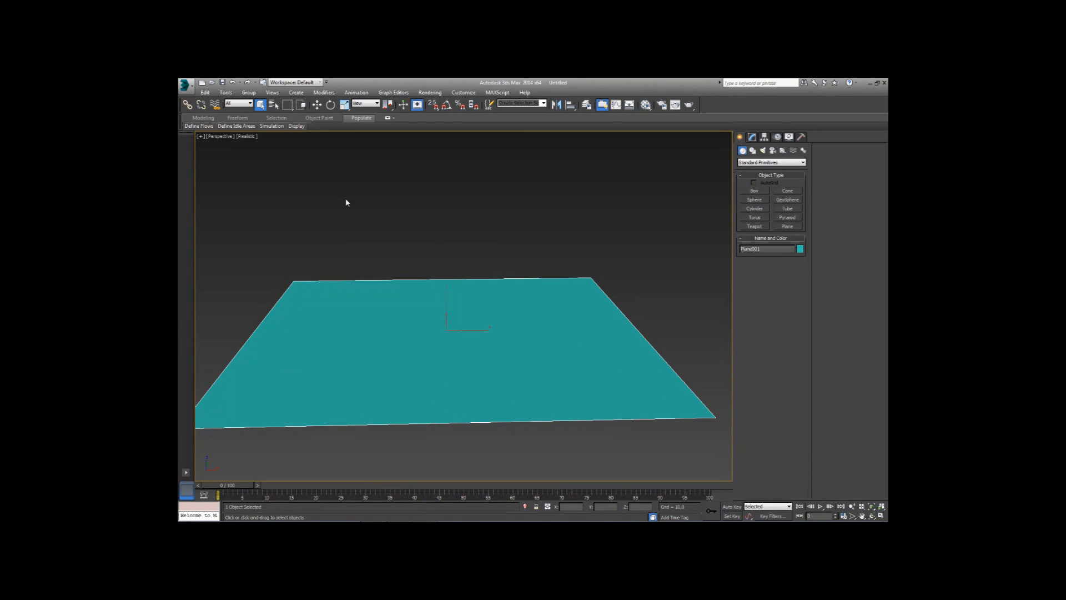
left_click(317, 105)
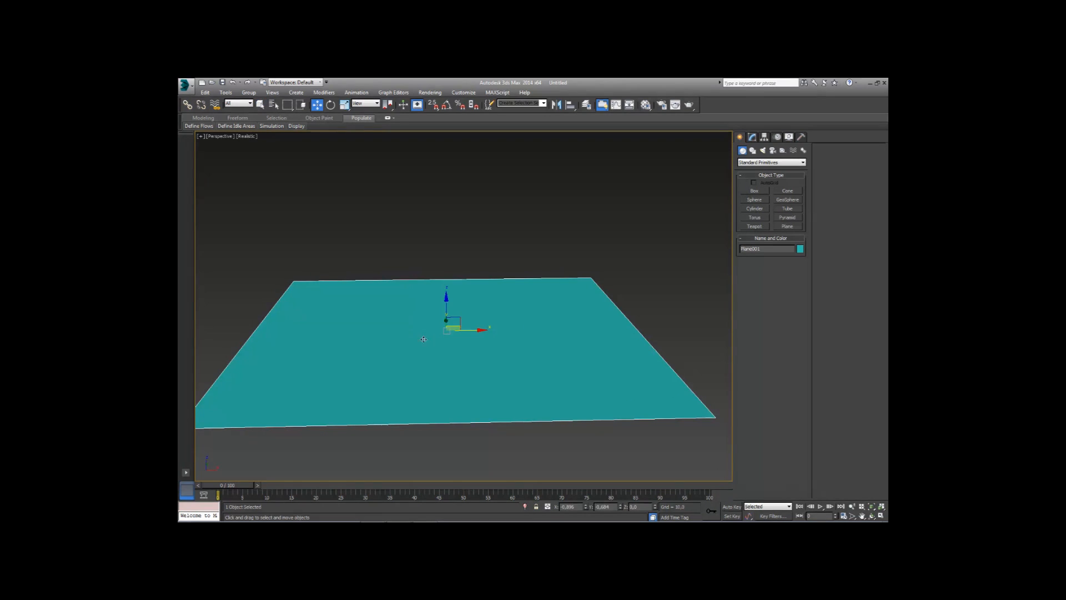
left_click(344, 104)
left_click_drag(431, 328, 446, 281)
mouse_move(443, 338)
middle_mouse_down("alt")
mouse_move(439, 321)
mouse_move(441, 333)
middle_mouse_up("alt")
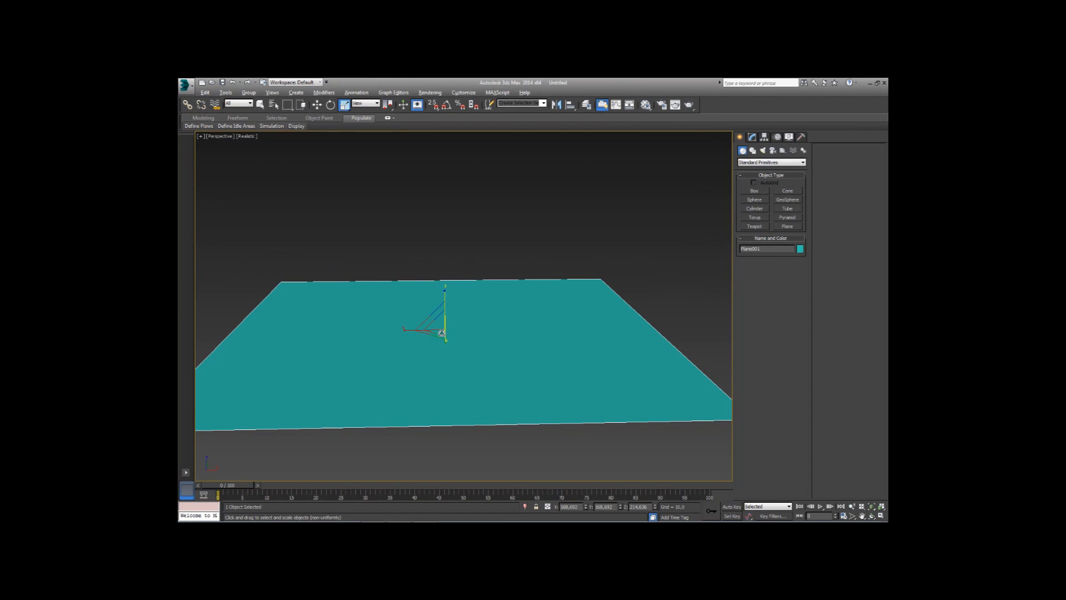
- Create a long, thin, tall box as a wall standing along the left side of the floor plane
left_click(755, 190)
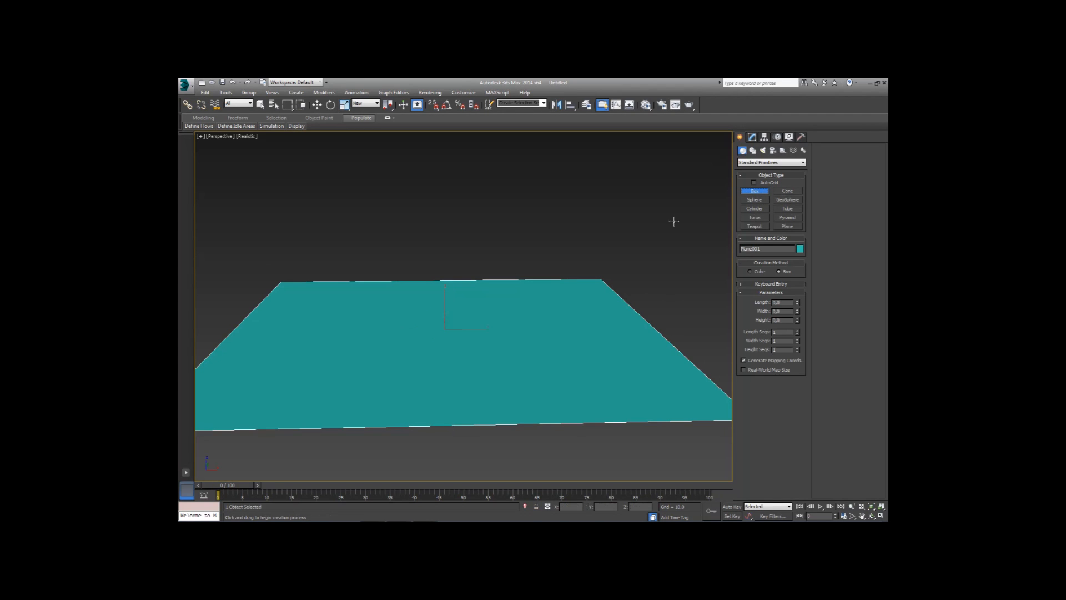
left_click_drag(237, 411, 335, 287)
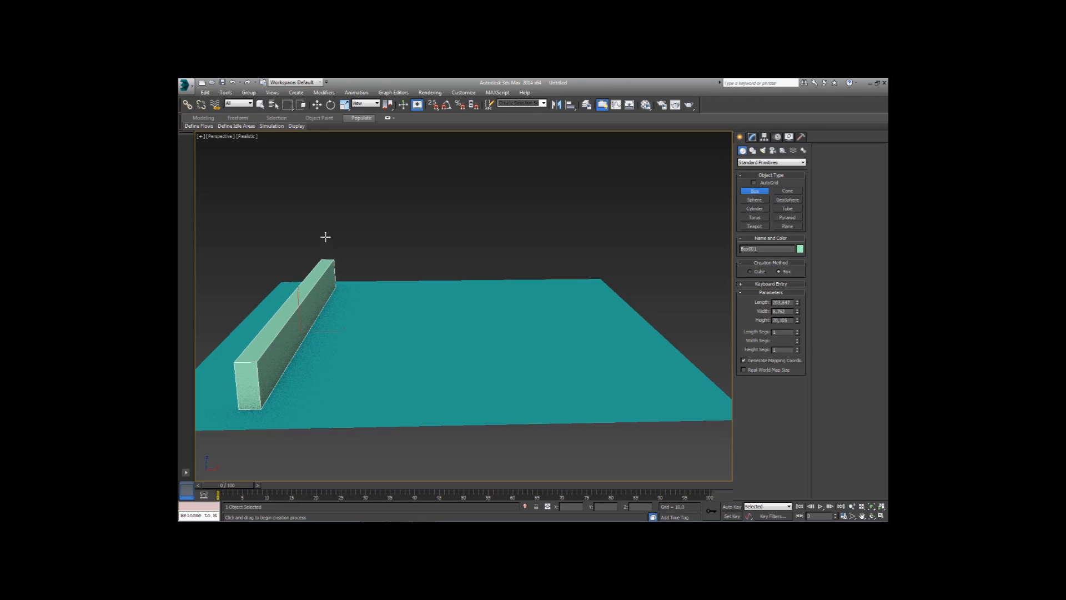
left_click(331, 132)
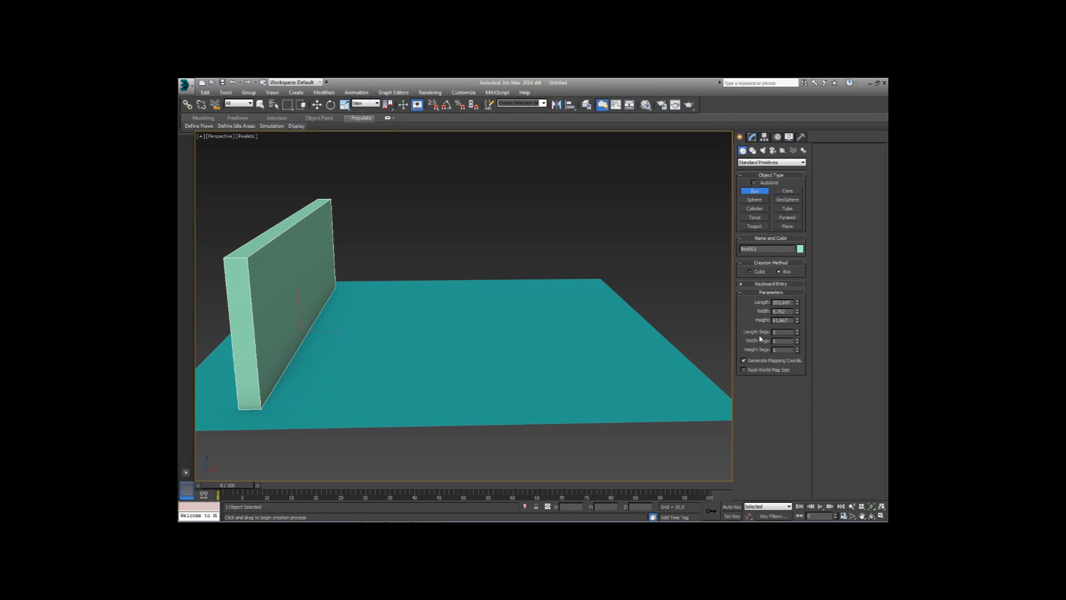
- Give the wall box 14 length segments and 2 width segments, and raise its height segments to 10 or more
left_click_drag(798, 336, 797, 307)
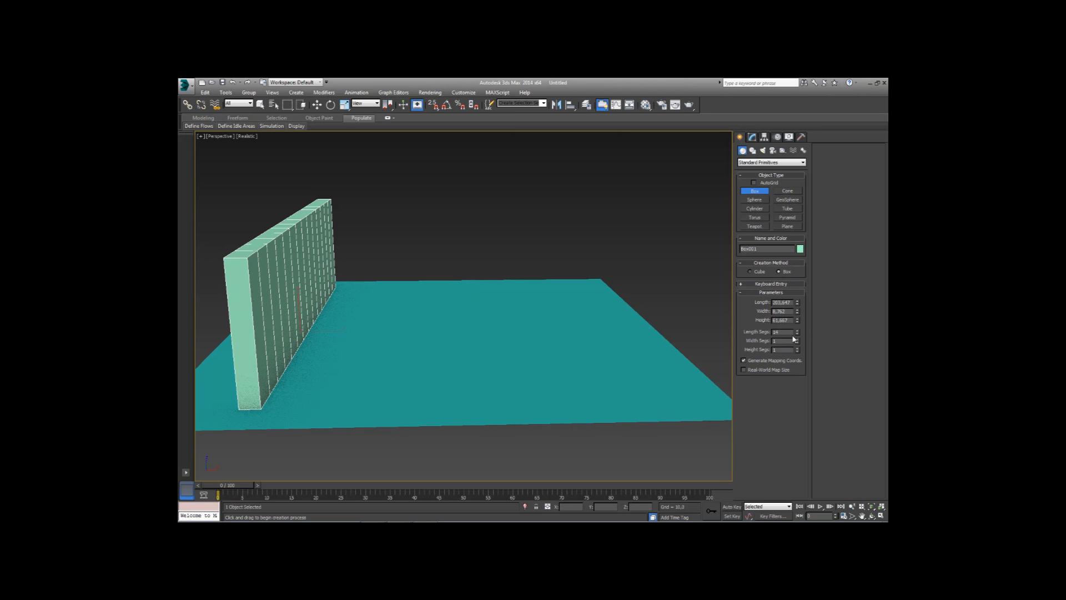
left_click_drag(799, 344, 788, 300)
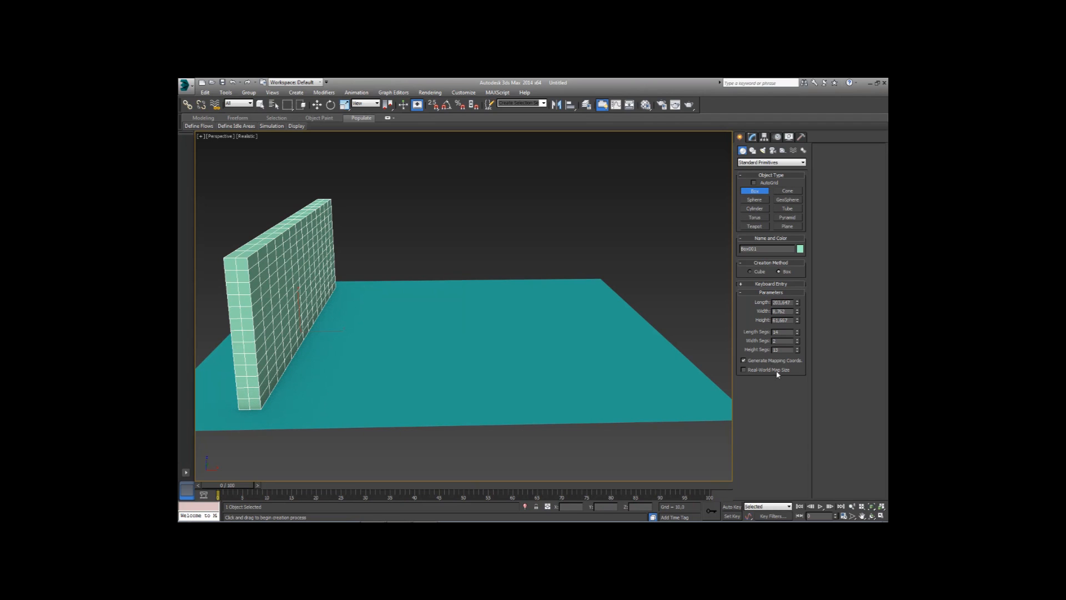
left_click_drag(796, 352, 798, 345)
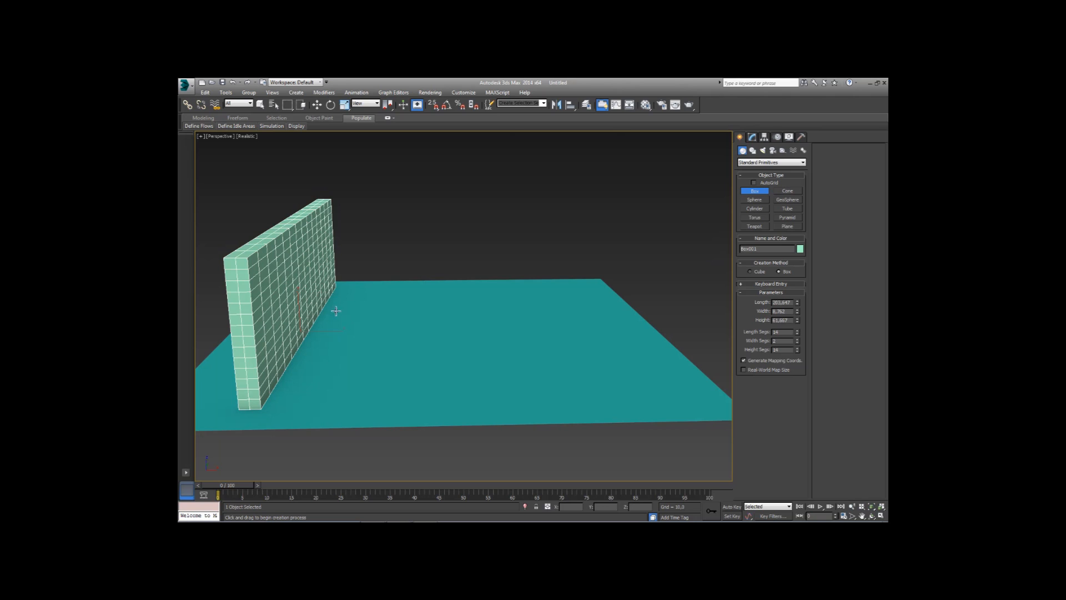
middle_click_drag(401, 327, 409, 328, "alt")
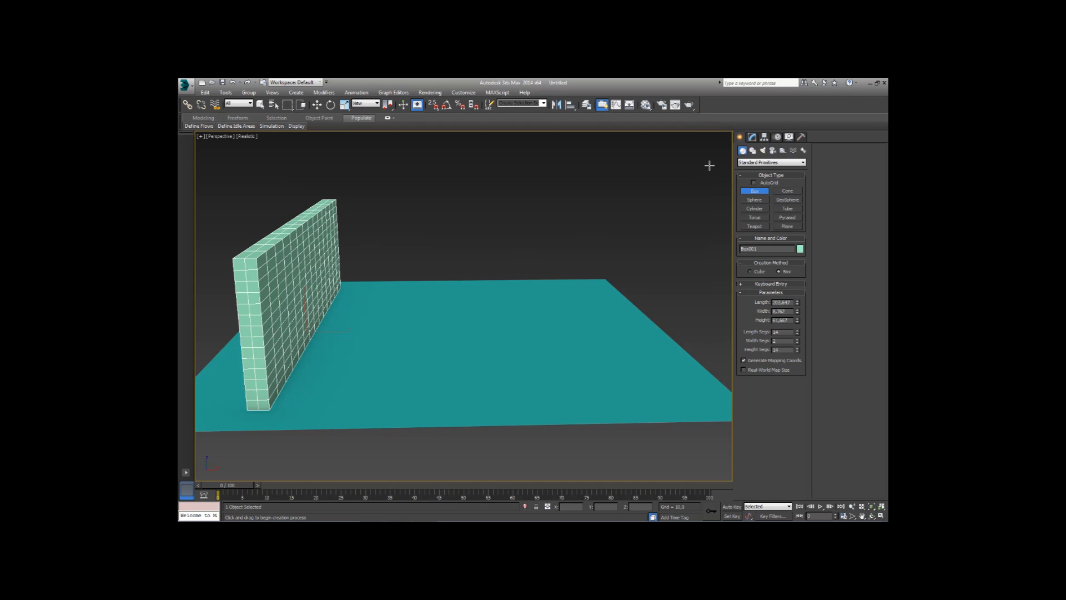
- Apply a Bend modifier to the wall box and curve it inward by about 77 degrees along the Z axis
left_click(753, 136)
key("r")
left_click(774, 159)
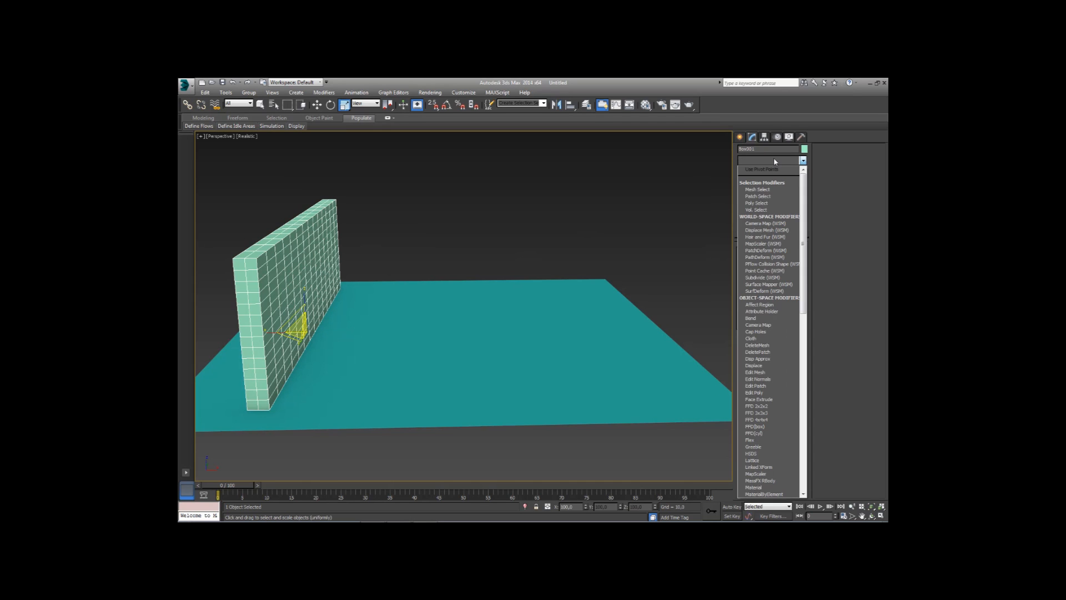
left_click(769, 319)
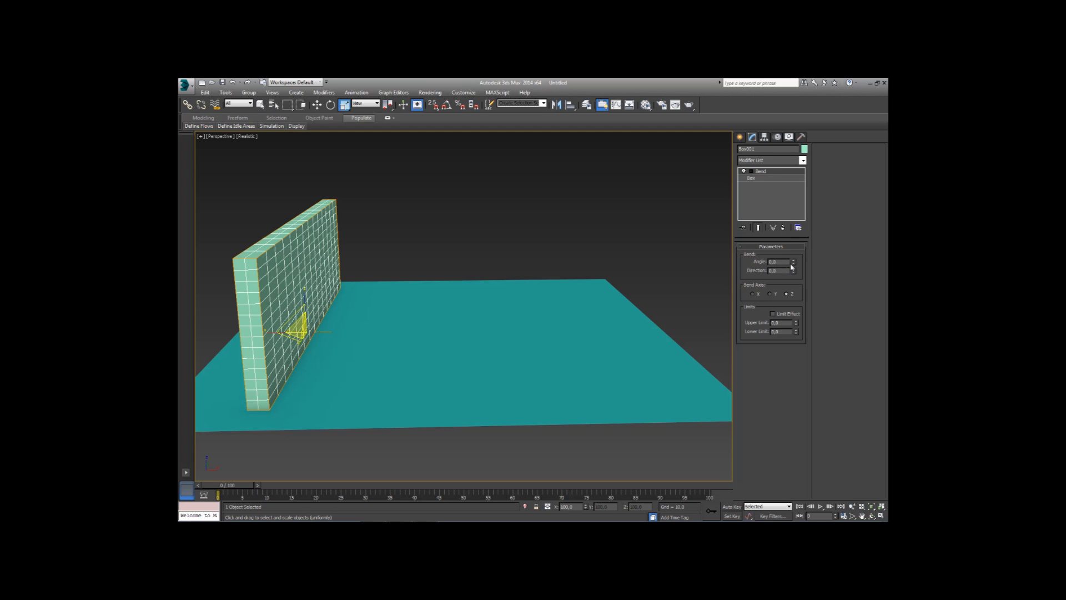
middle_click_drag(548, 292, 511, 306, "alt")
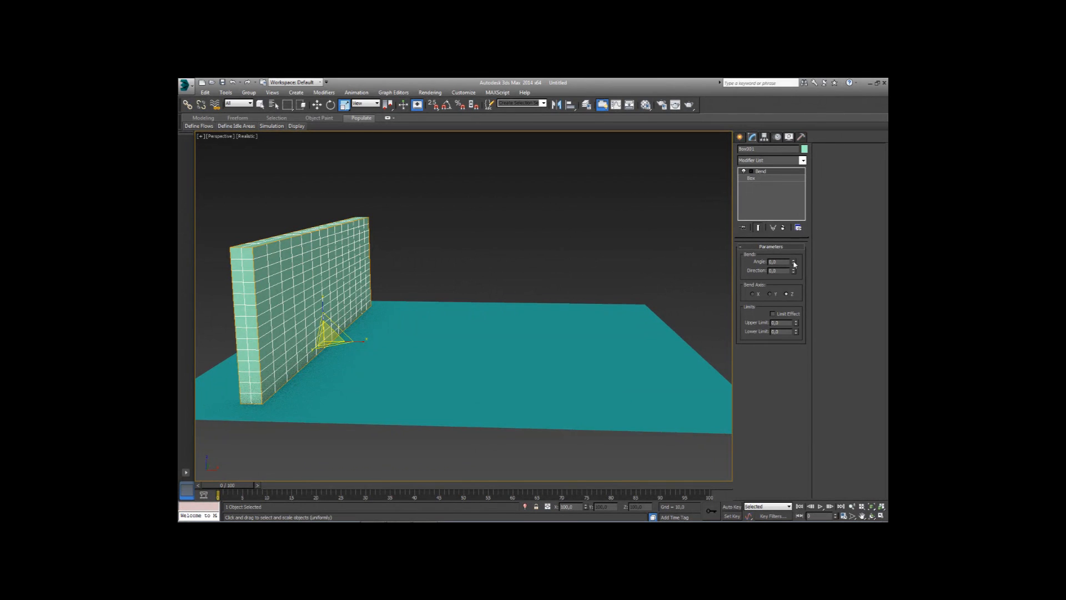
left_click_drag(793, 264, 786, 195)
mouse_move(471, 264)
middle_mouse_down("alt")
mouse_move(498, 262)
mouse_move(484, 262)
middle_mouse_up("alt")
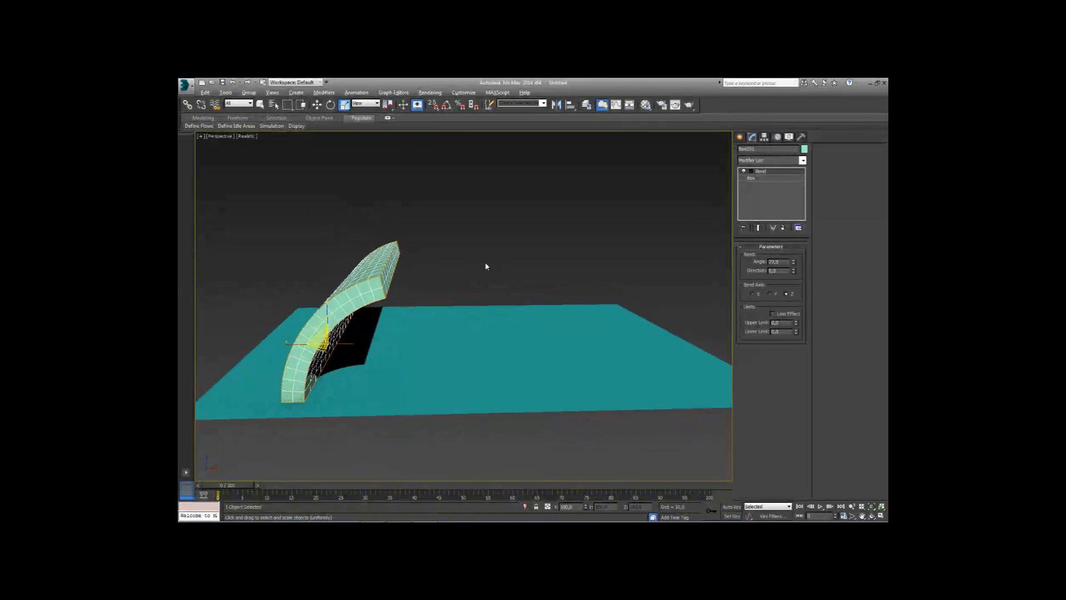
- Rotate the bent wall slightly about the vertical axis to straighten it along the floor
left_click(330, 105)
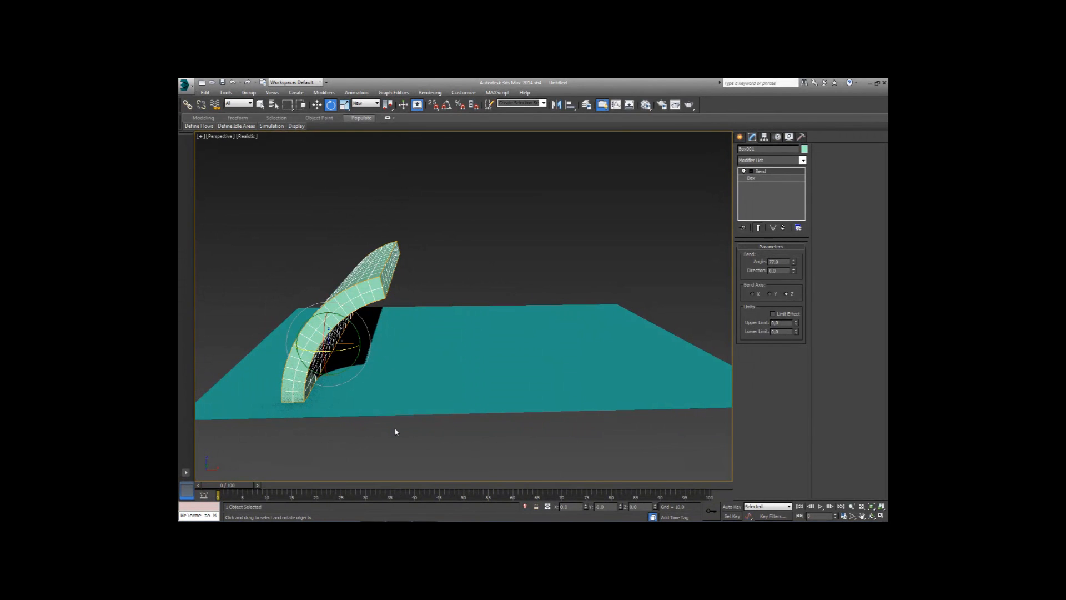
left_click_drag(346, 350, 347, 350)
middle_click_drag(392, 341, 390, 342, "alt")
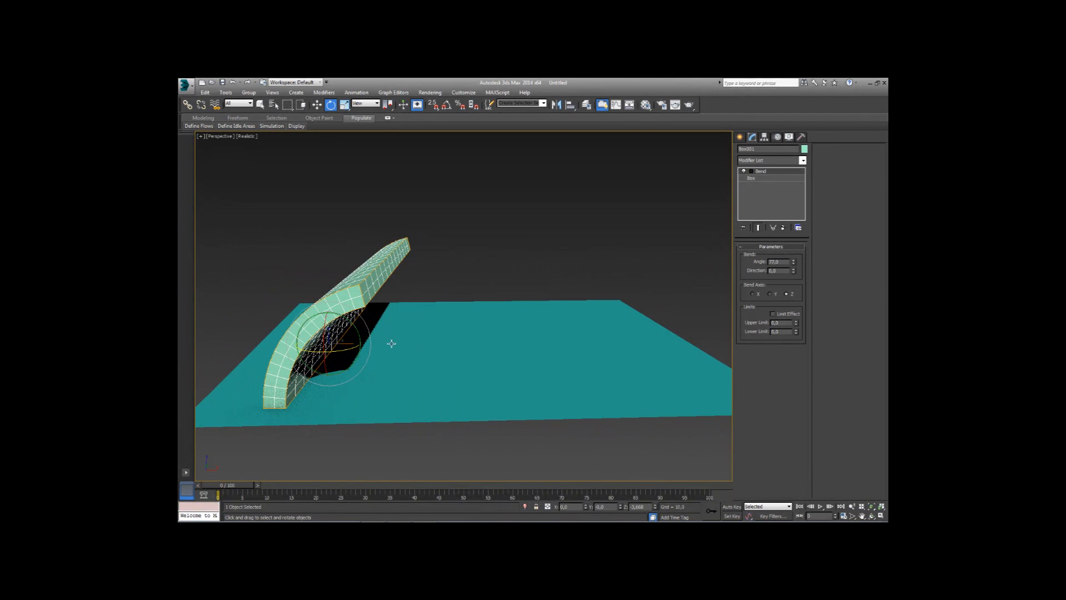
- Mirror the bent wall on the X axis as a copy with an offset of 80, and move the copy about 11 units outward along X
left_click(316, 104)
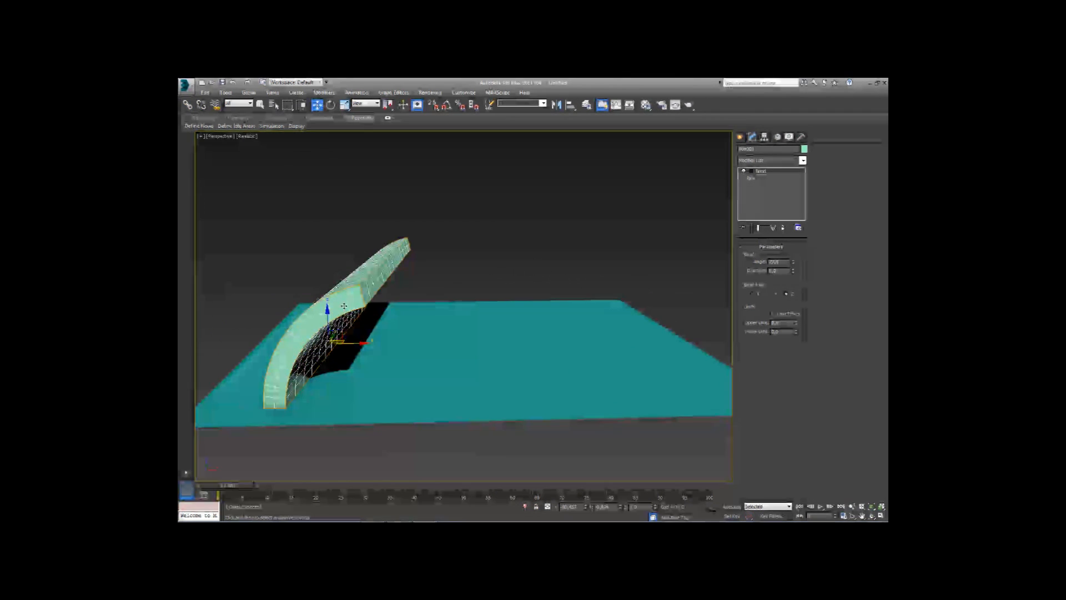
left_click(557, 105)
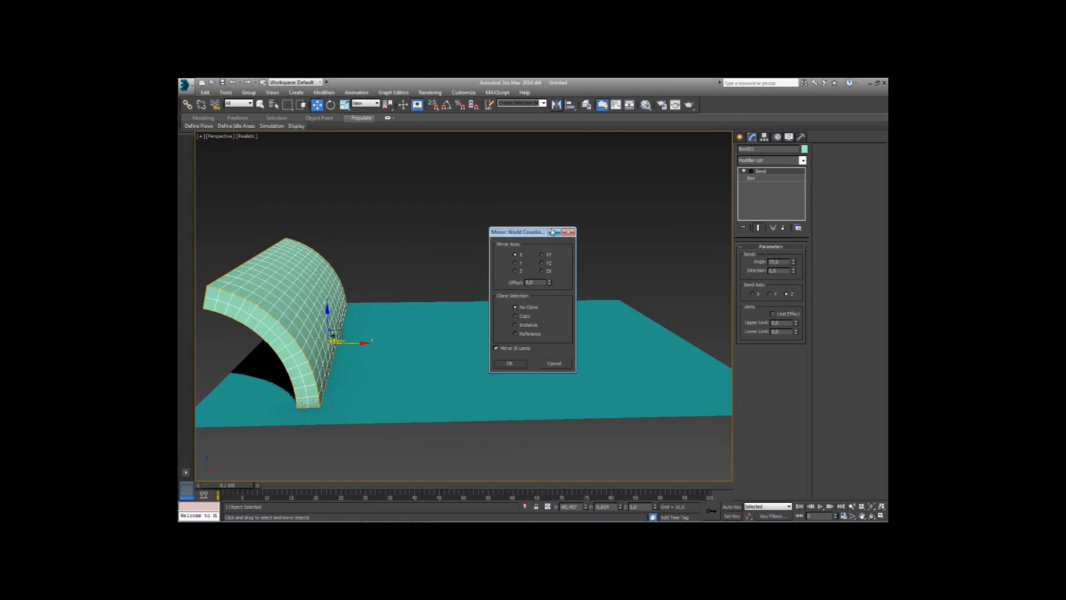
left_click(522, 316)
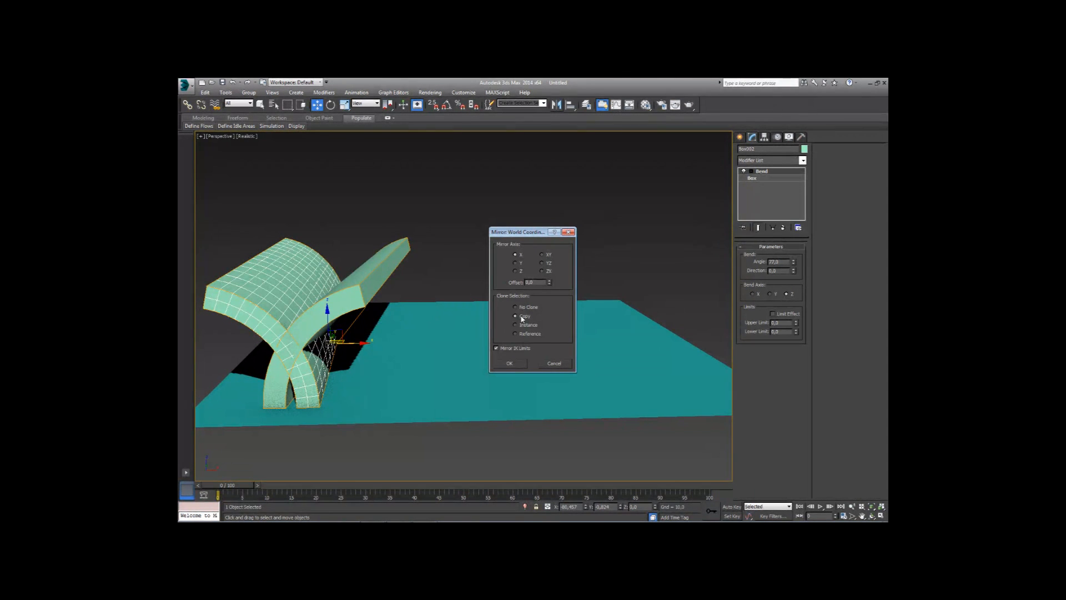
type("80")
left_click(517, 364)
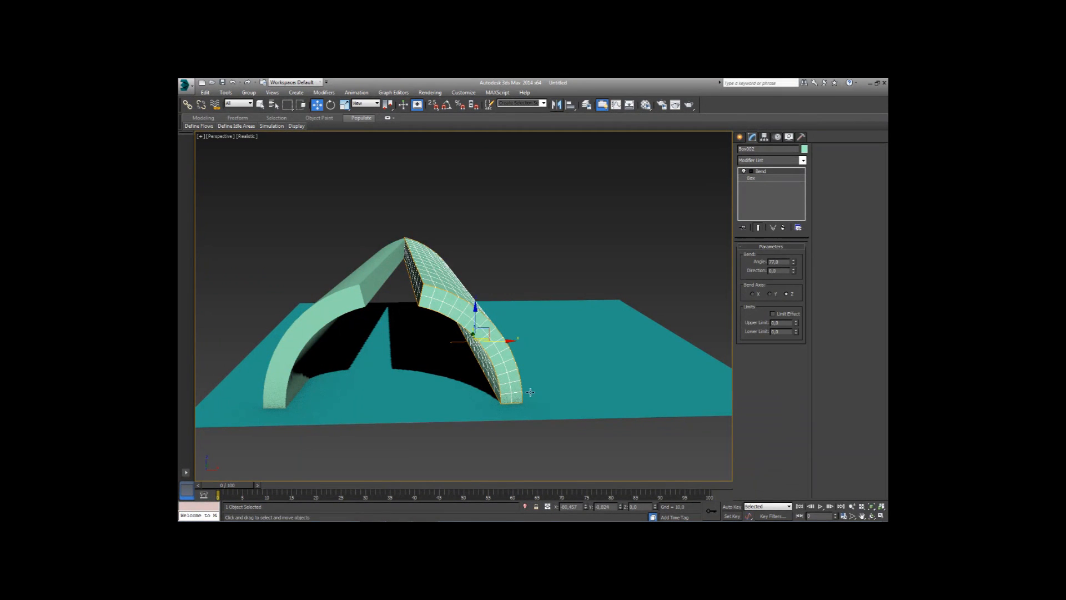
left_click_drag(507, 341, 529, 341)
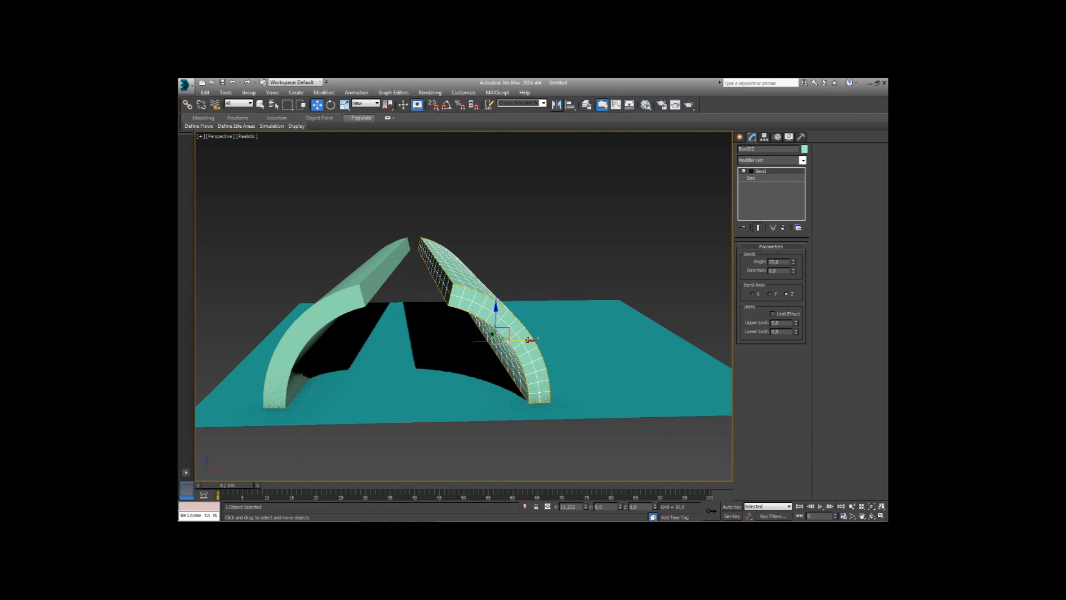
- Apply the Greeble modifier to the left curved wall of the tunnel
middle_click_drag(417, 279, 465, 253, "alt")
scroll(415, 277, "up", 3)
scroll(419, 282, "up", 2)
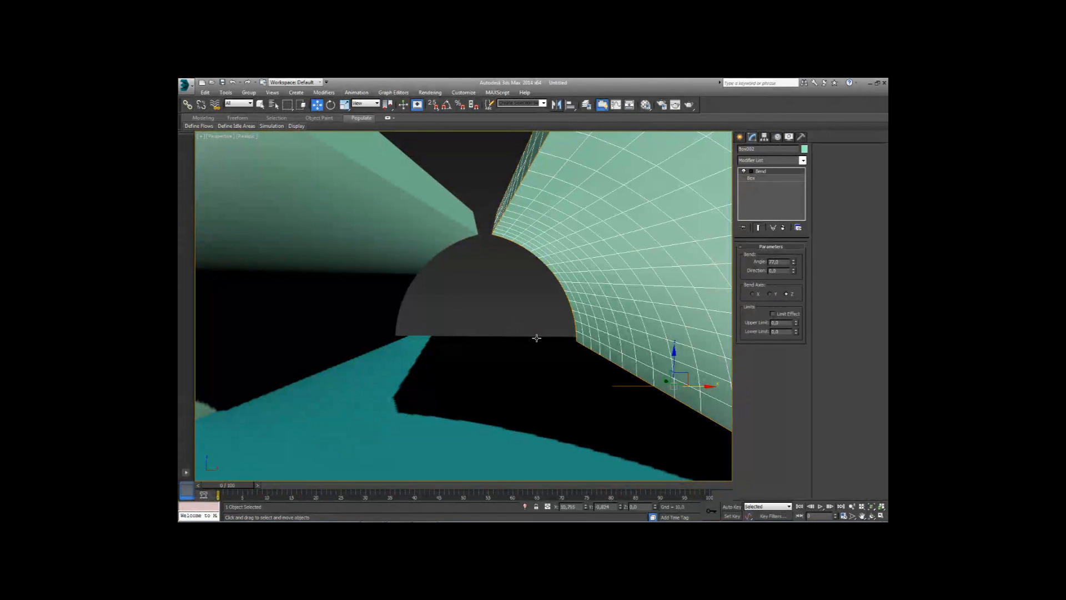
left_click(356, 271)
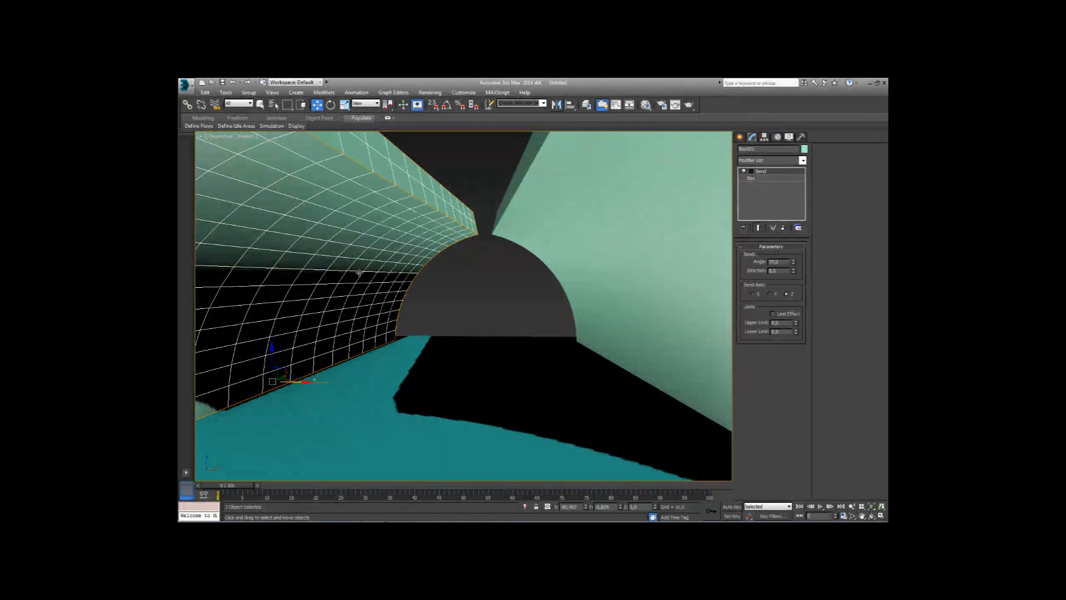
left_click(802, 161)
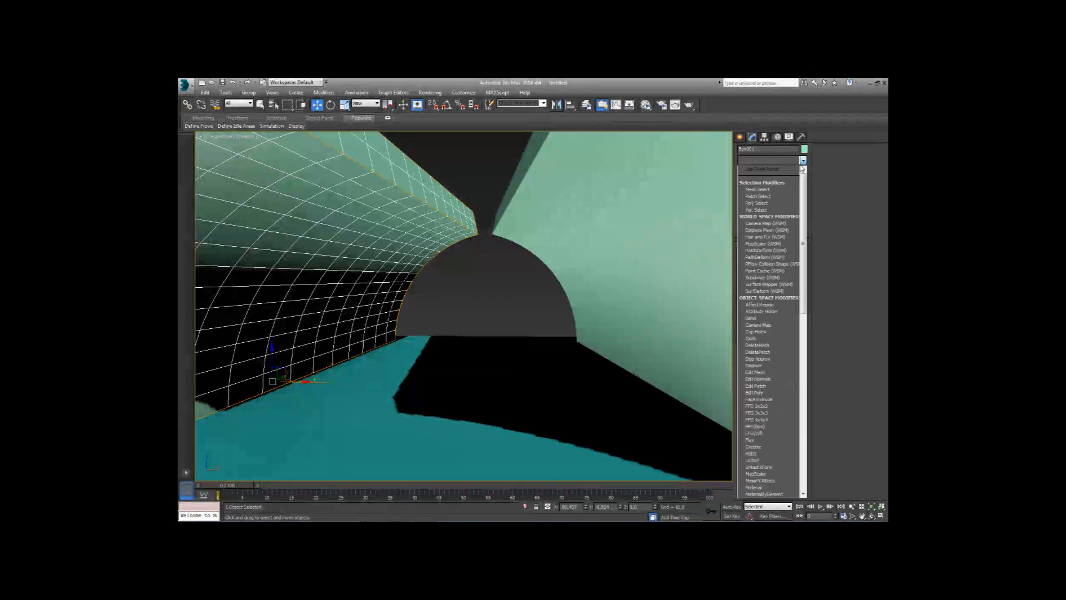
left_click(753, 446)
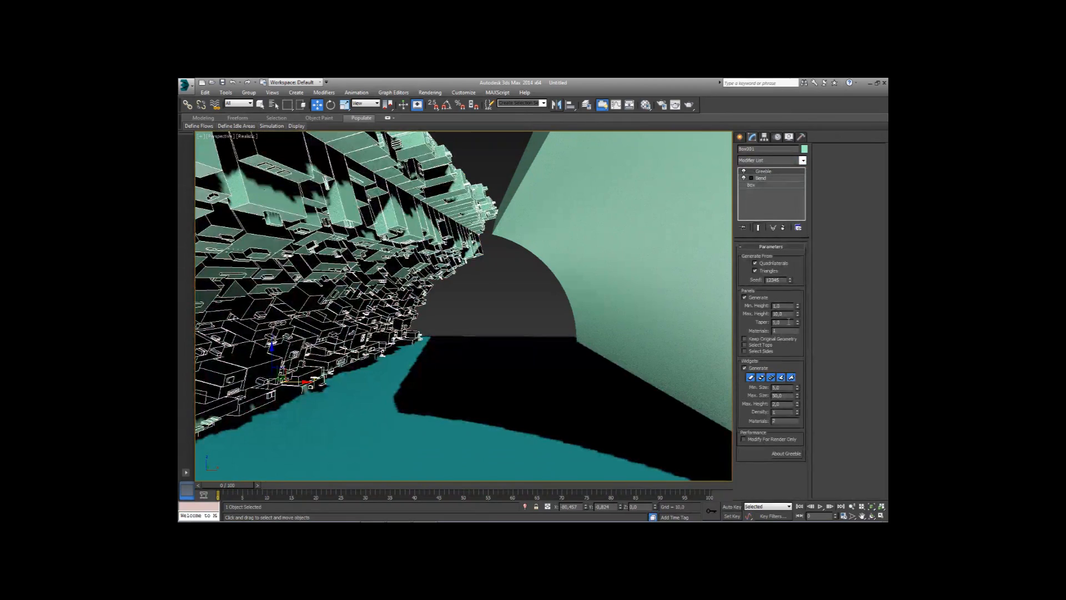
- Reduce the left wall's Greeble panel maximum height to about 2.4, lower the widgets' maximum height and increase their density
left_click_drag(797, 314, 796, 347)
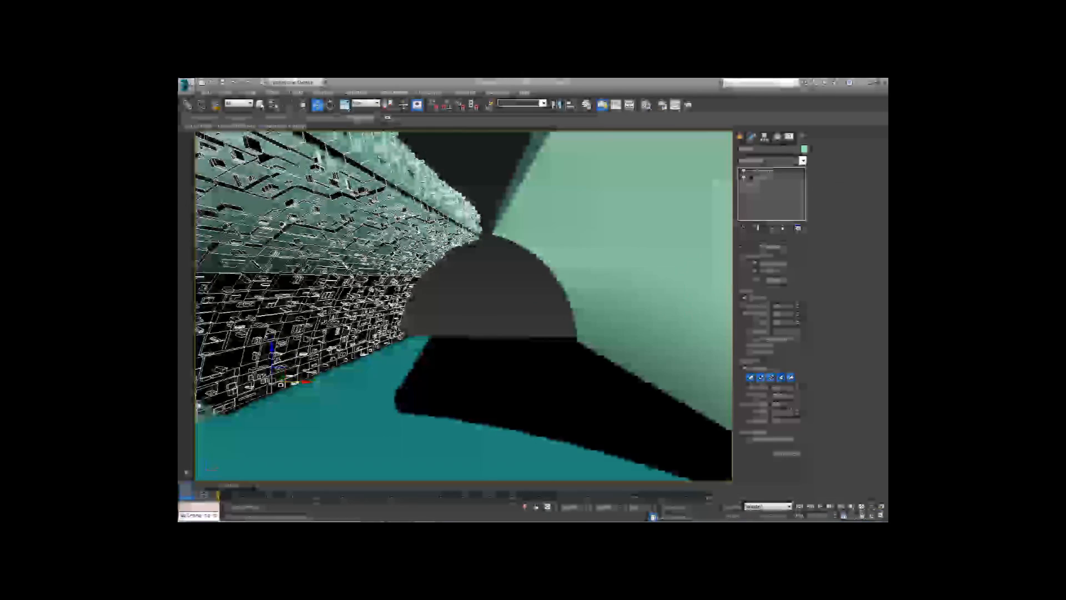
left_click_drag(798, 407, 799, 410)
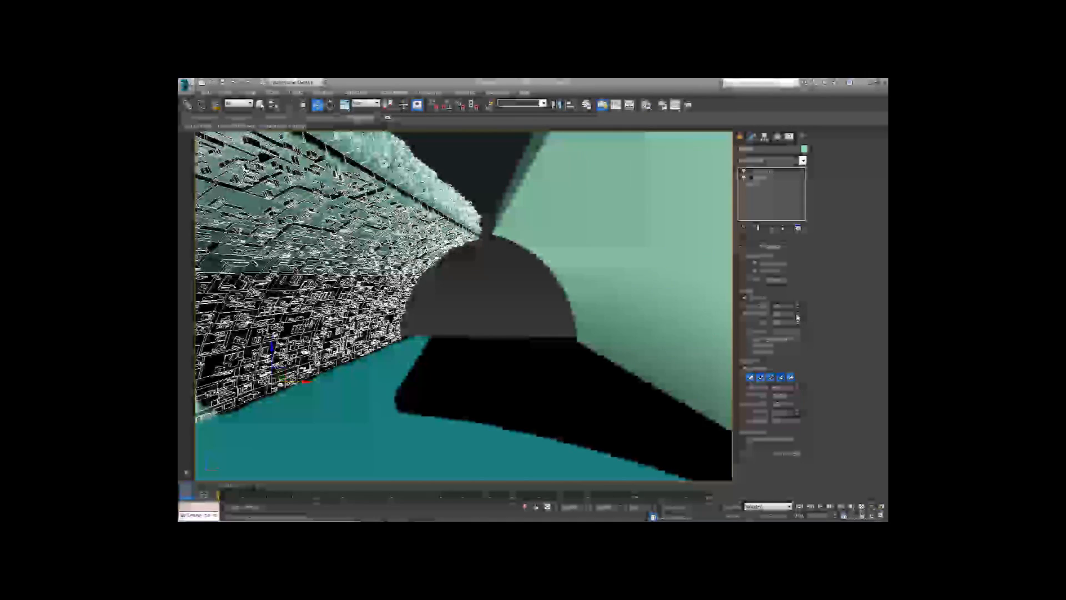
left_click_drag(798, 315, 798, 317)
middle_click_drag(448, 356, 451, 352, "alt")
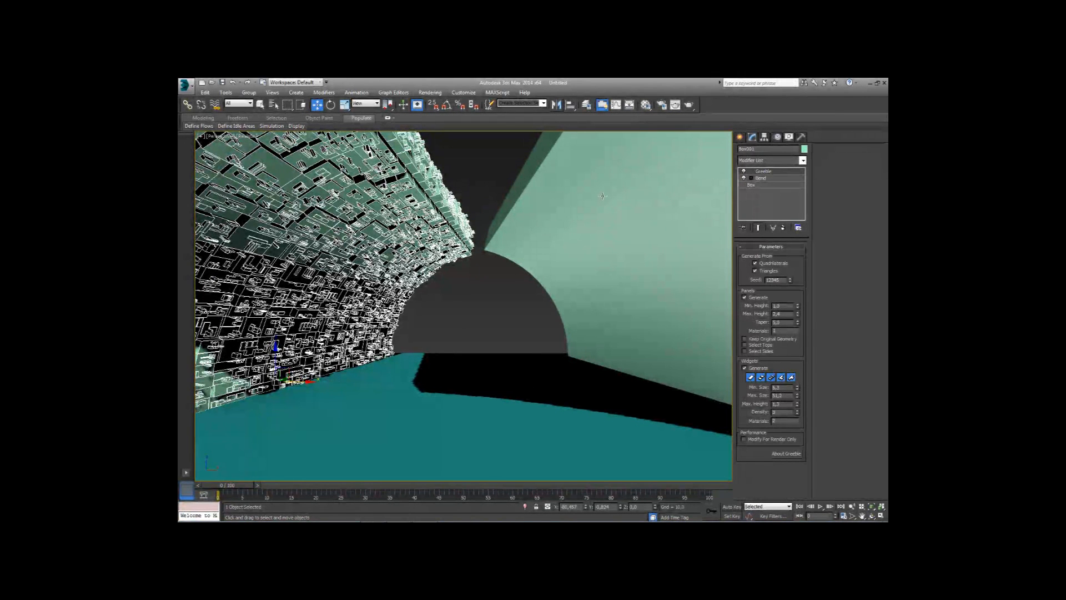
- Try to copy the left wall's Greeble modifier and paste it onto the right curved wall
right_click(772, 179)
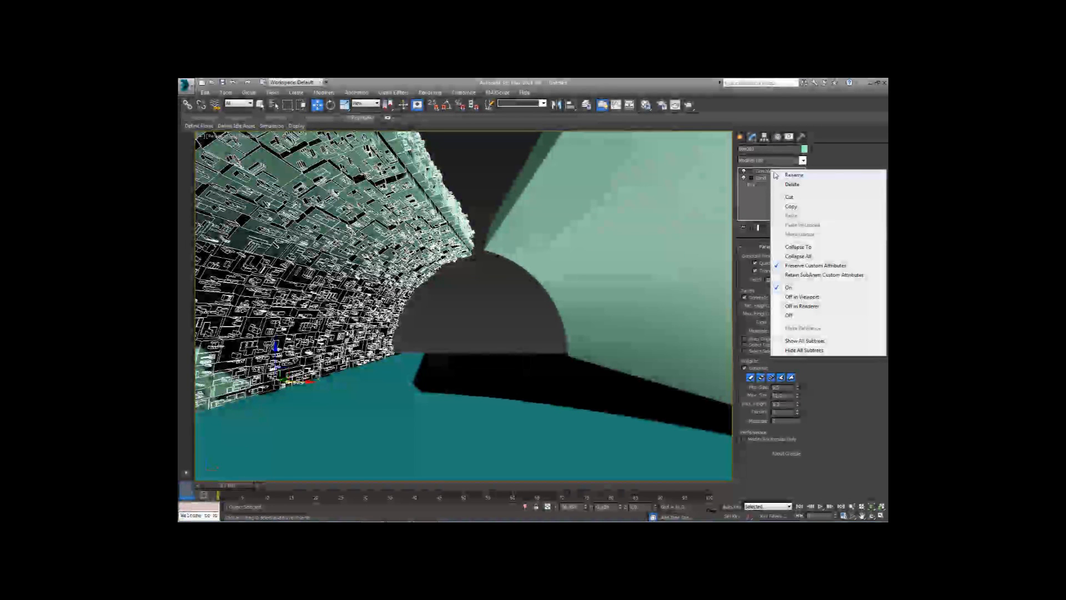
left_click(791, 207)
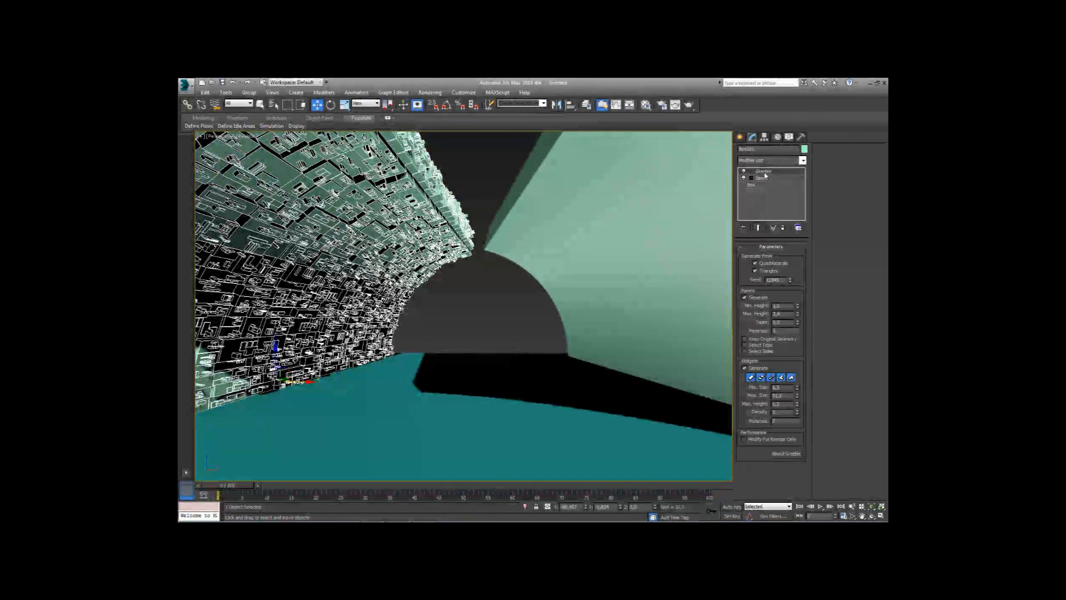
left_click(670, 197)
right_click(669, 195)
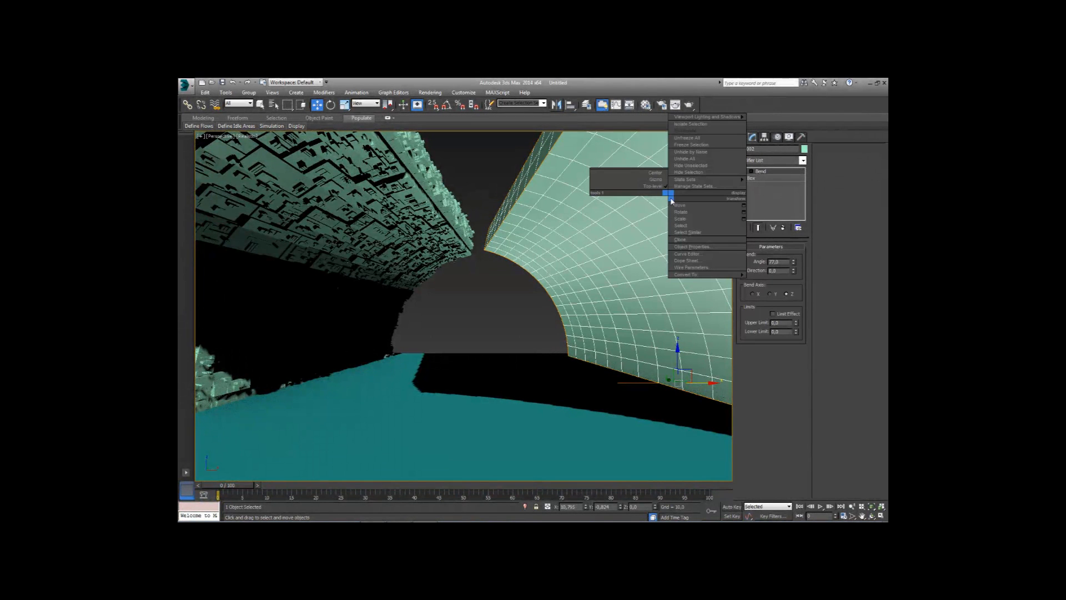
left_click(756, 177)
right_click(760, 171)
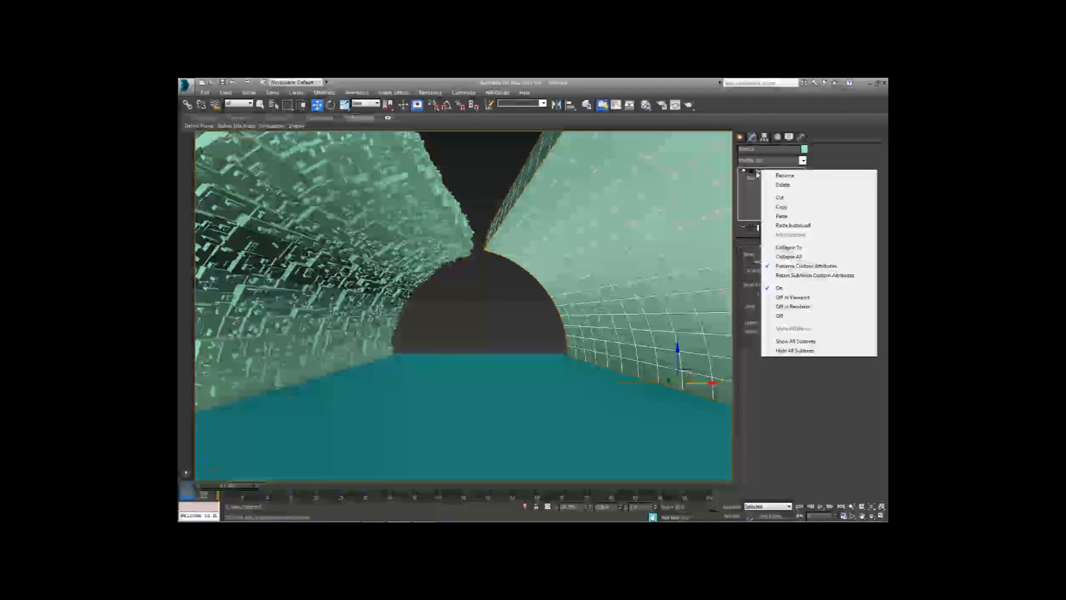
left_click(781, 207)
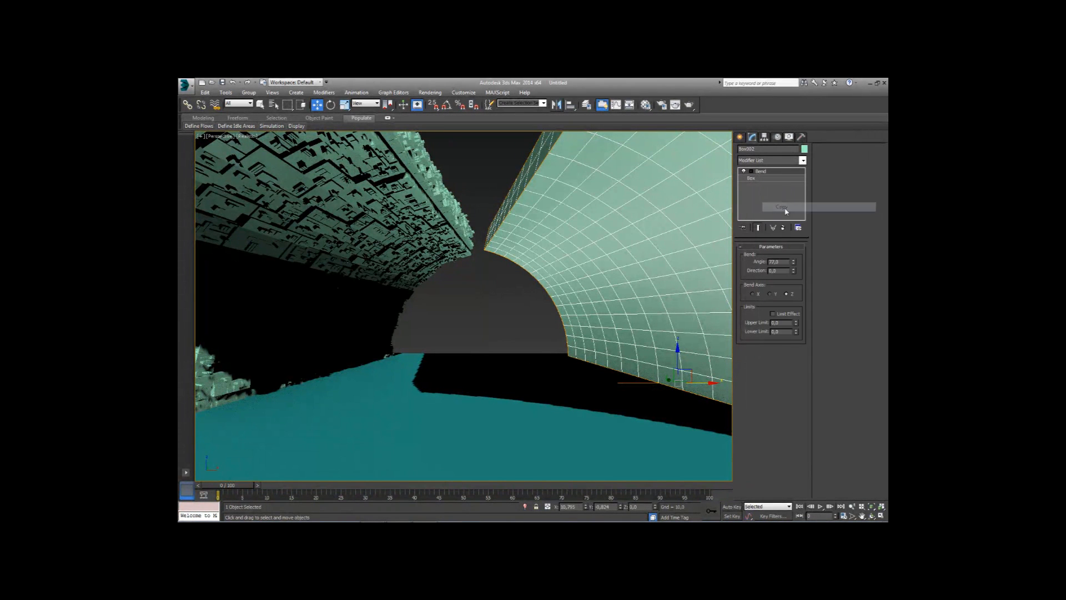
right_click(778, 179)
left_click(783, 222)
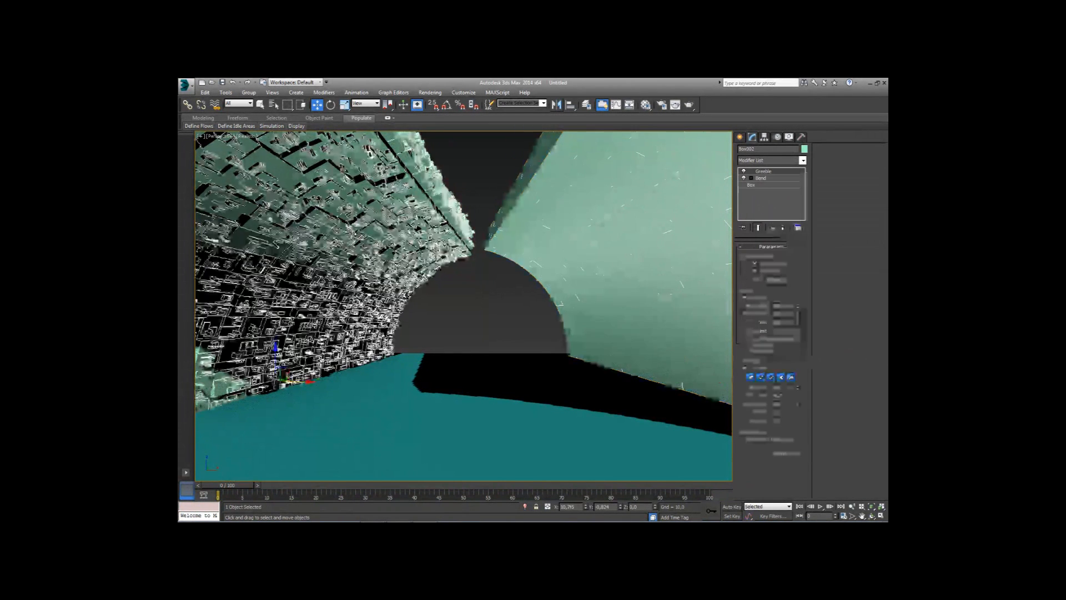
- Copy the Greeble modifier from the left wall and paste it above the Bend modifier on the right wall
right_click(427, 230)
left_click(764, 173)
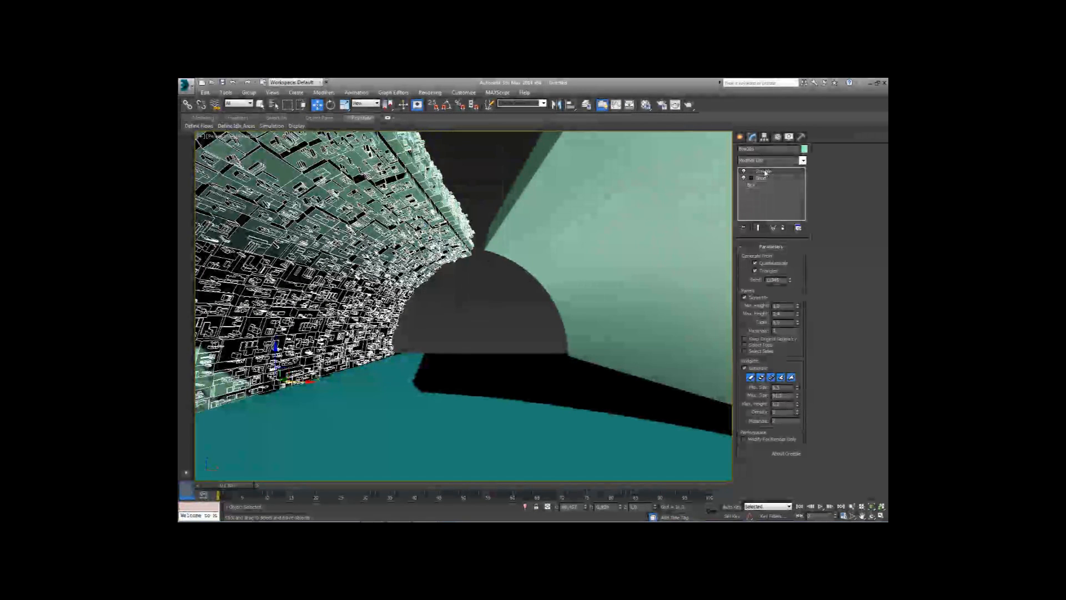
right_click(764, 170)
left_click(784, 205)
left_click(563, 207)
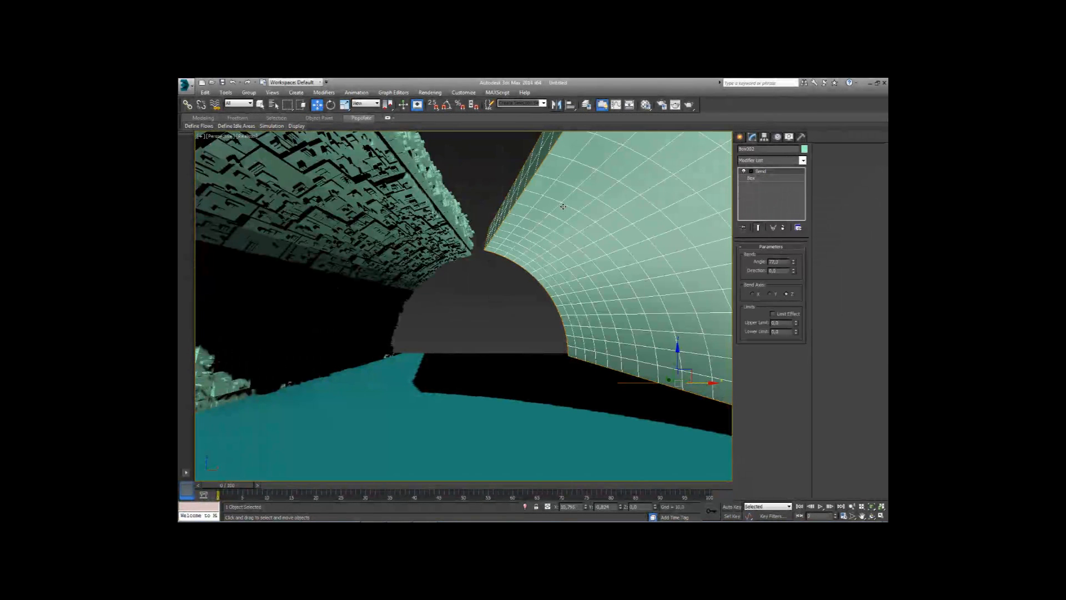
right_click(759, 176)
left_click(780, 218)
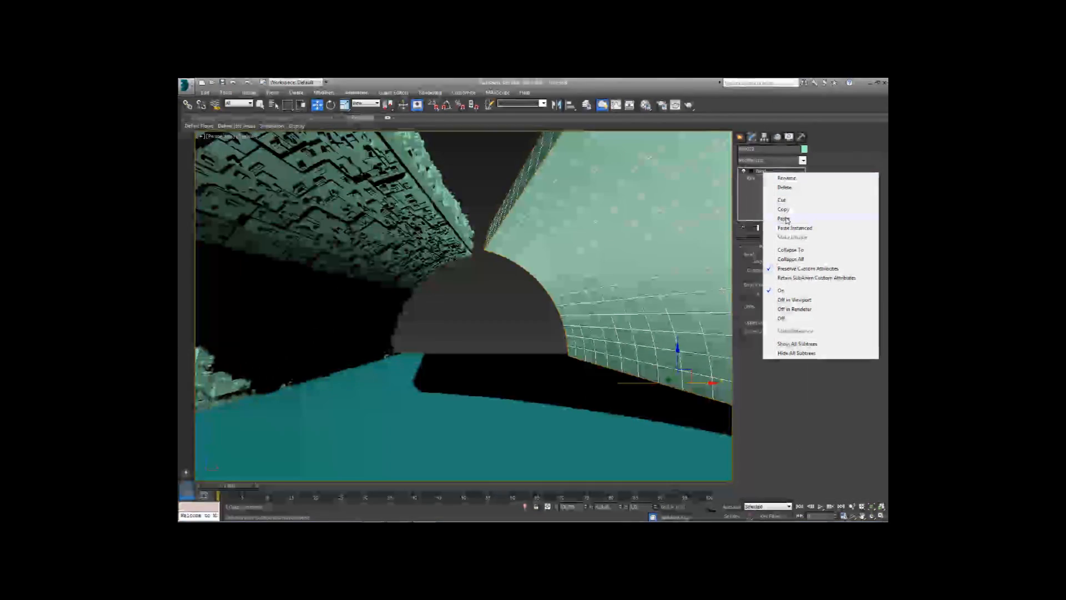
mouse_move(550, 278)
middle_mouse_down("alt")
mouse_move(552, 290)
mouse_move(549, 276)
middle_mouse_up("alt")
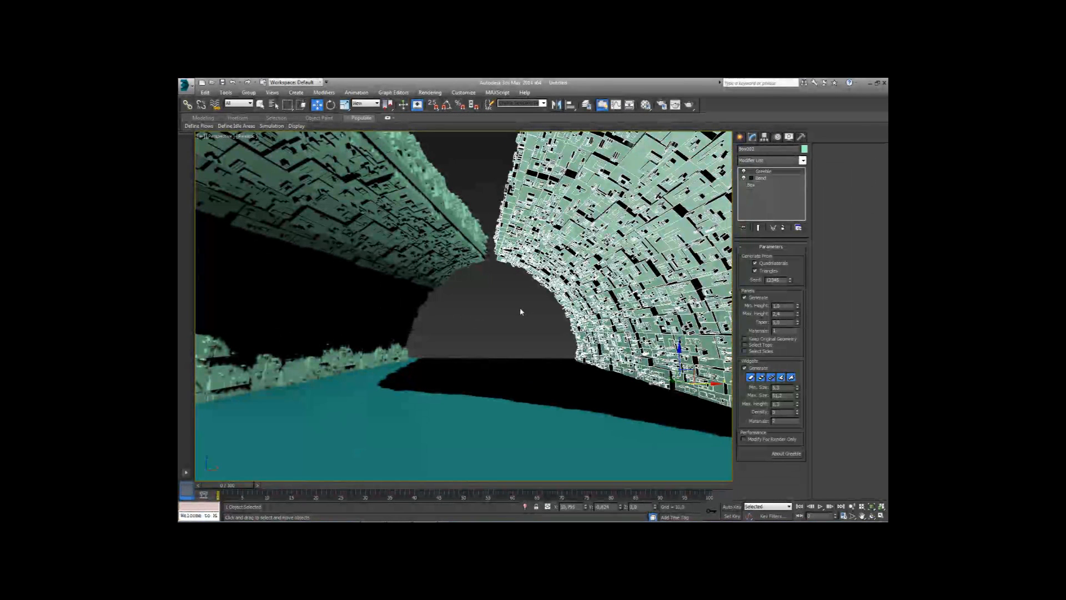
- Assign mental ray as the production renderer in the render setup
key("m")
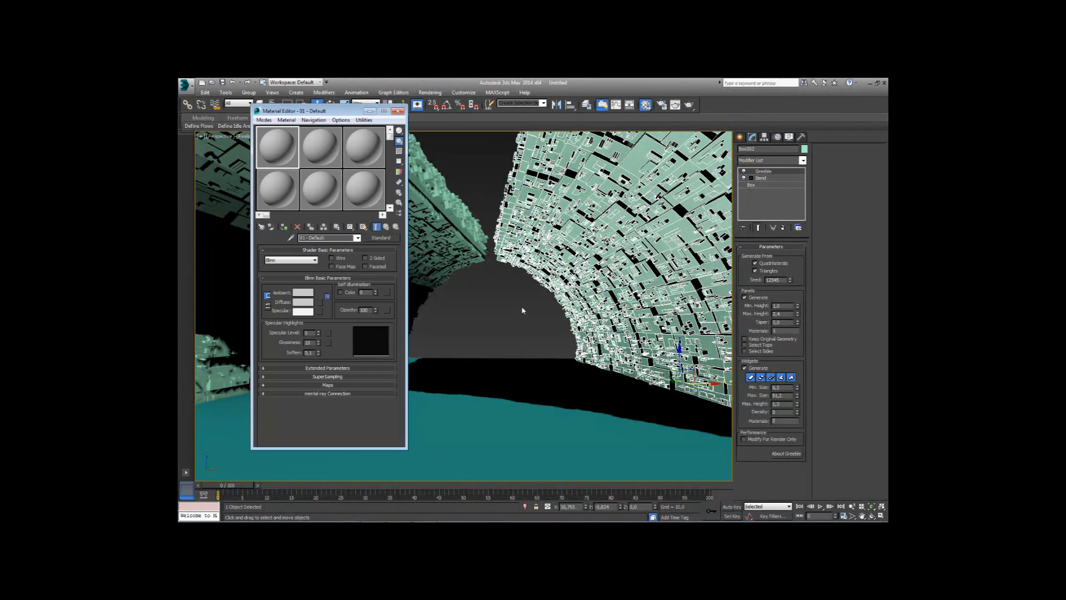
left_click(398, 111)
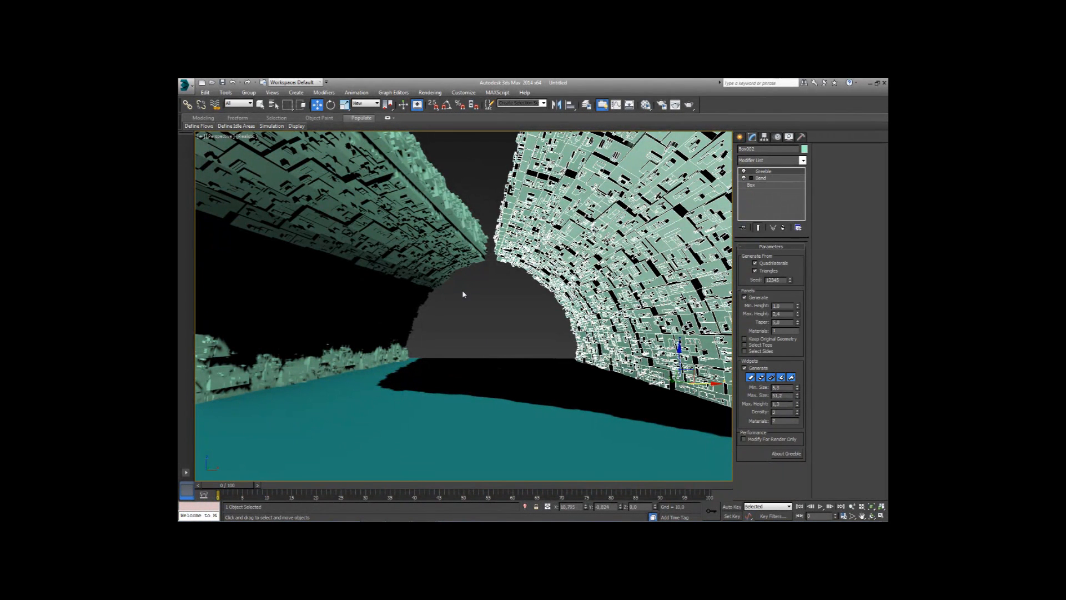
key("F10")
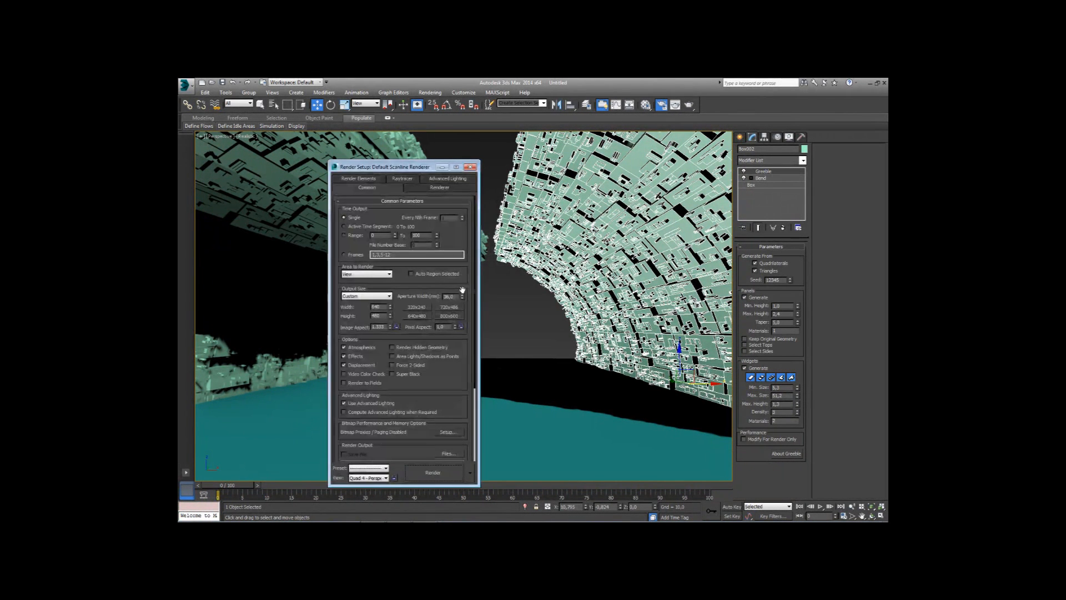
right_click(456, 378)
left_click(486, 441)
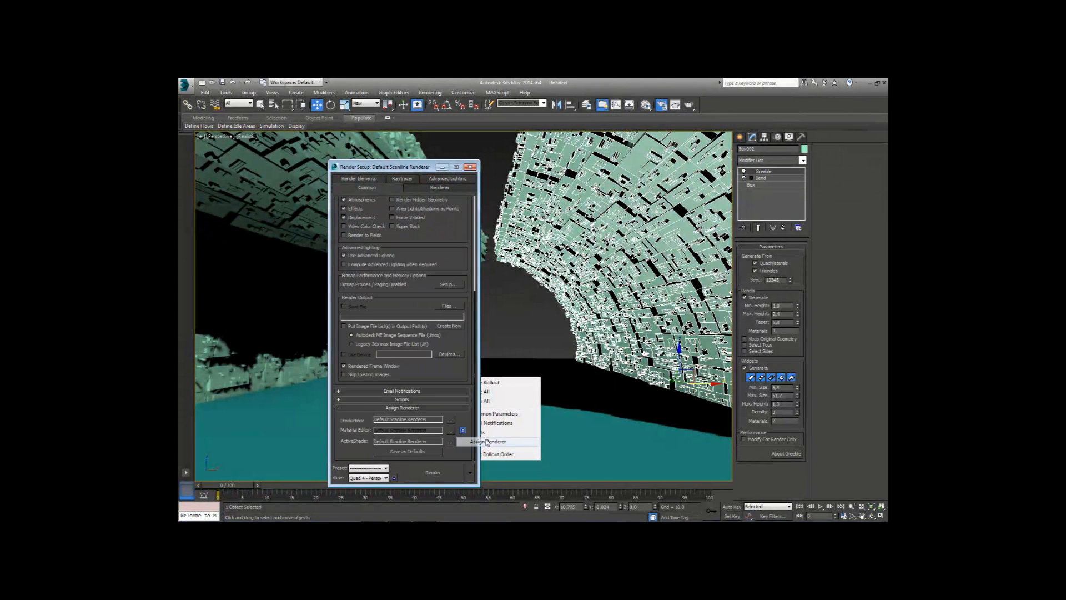
left_click(451, 417)
left_click(371, 277)
left_click(406, 383)
left_click(471, 167)
- Change the first sample material to Arch & Design and apply the Polished Concrete template to it
key("m")
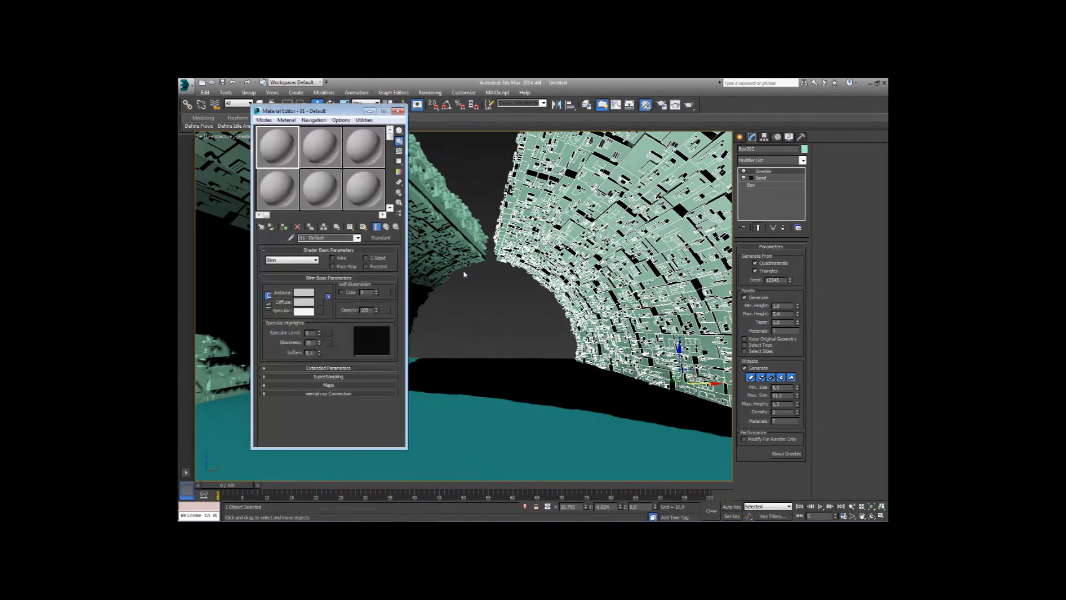
left_click(381, 237)
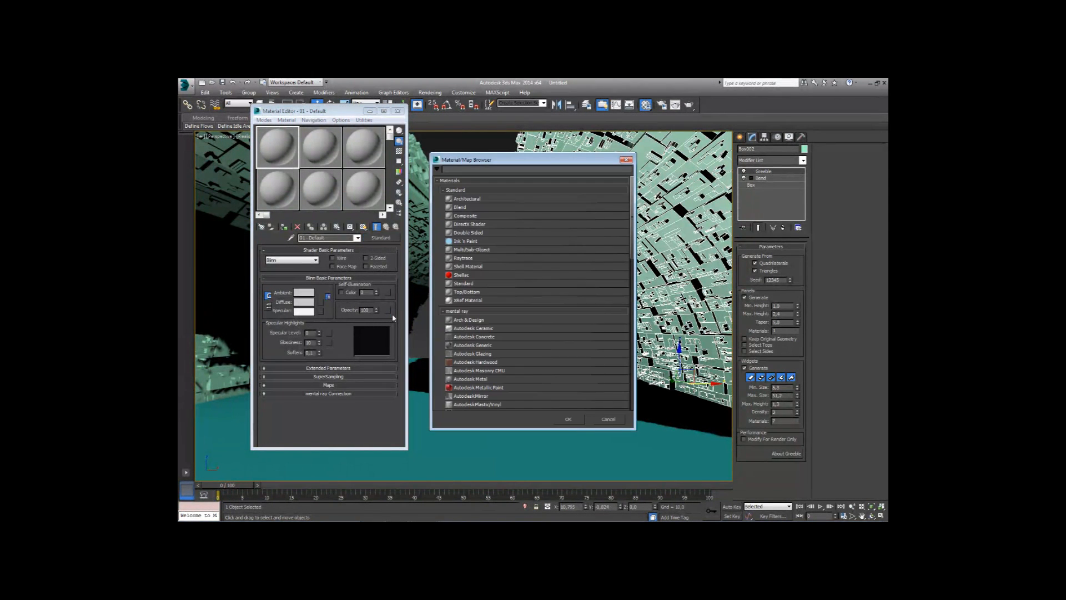
double_click(491, 320)
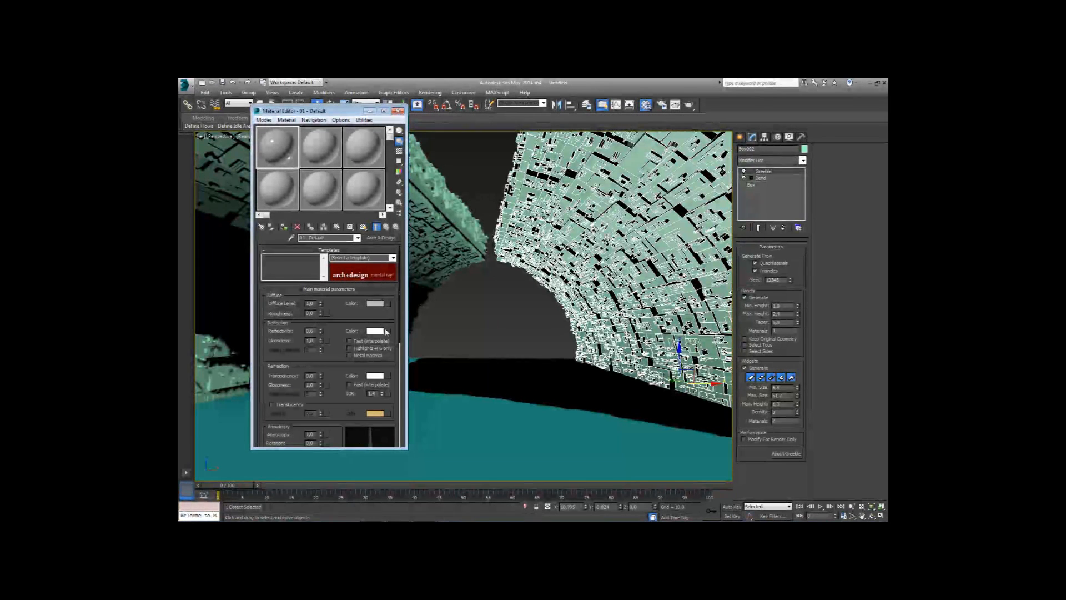
left_click(393, 259)
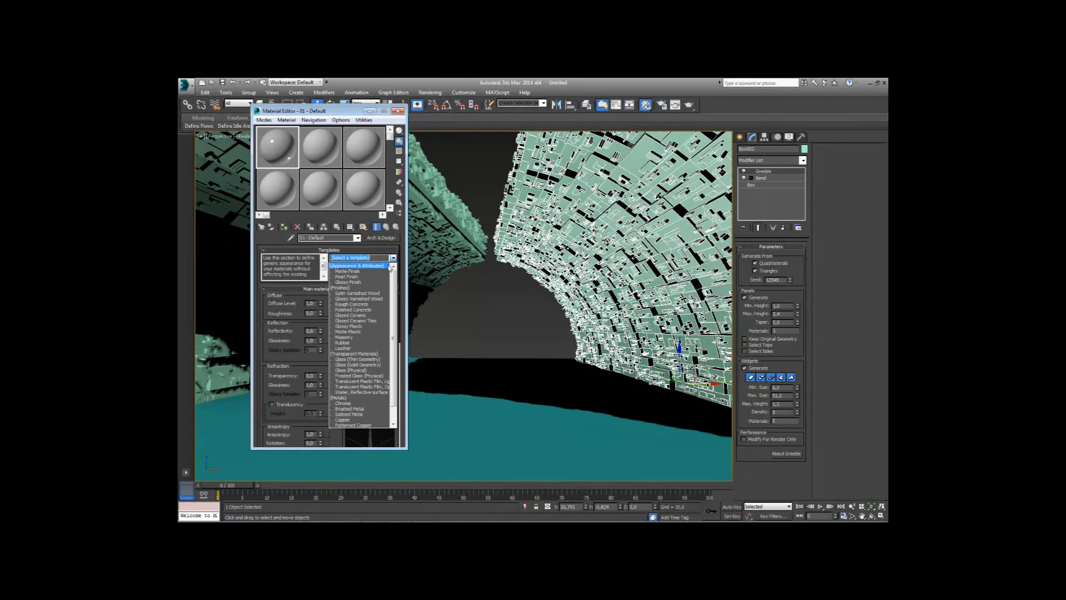
left_click(364, 310)
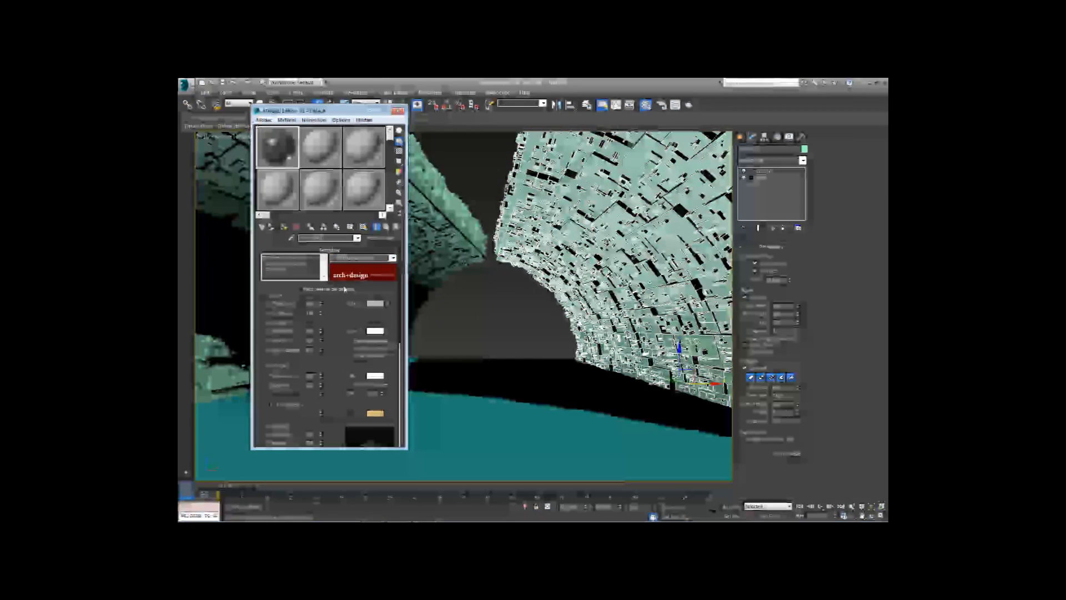
- Assign the polished concrete material to the floor and both tunnel walls, with its texture shown in the viewport
left_click_drag(490, 404, 488, 400)
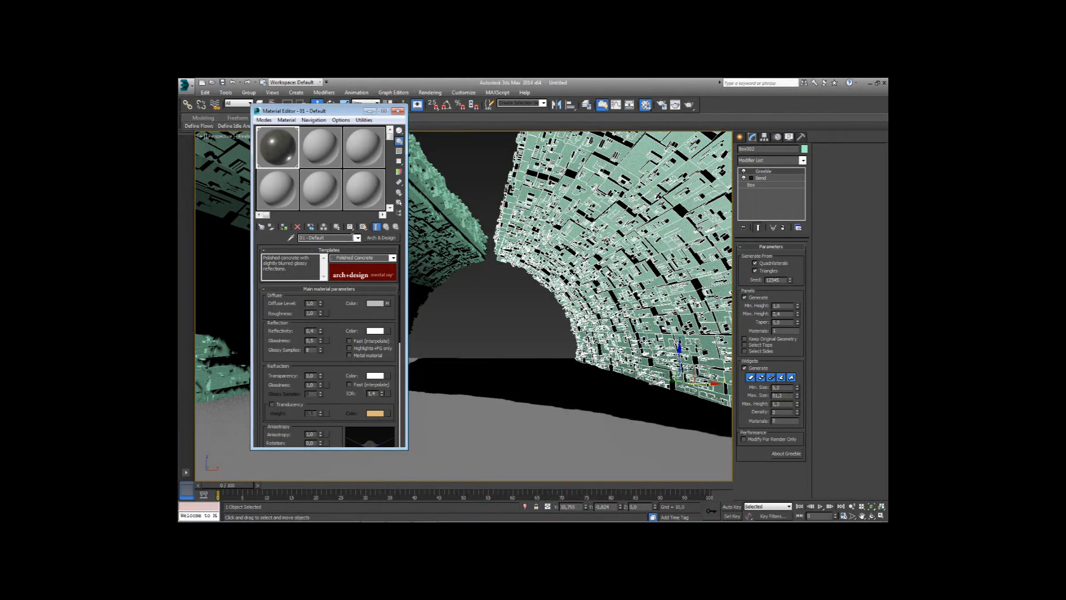
left_click(363, 227)
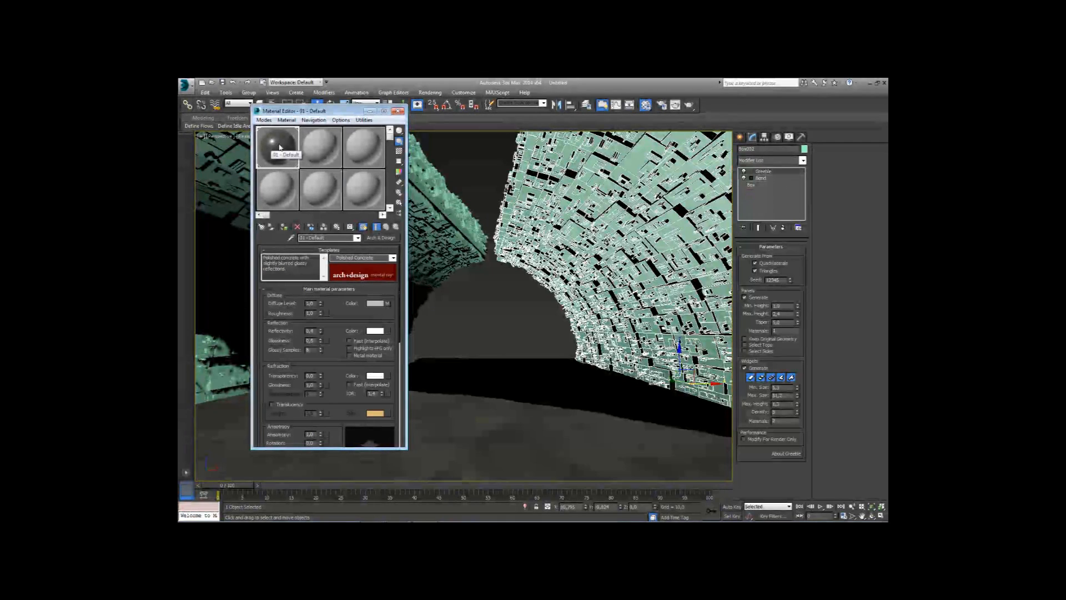
left_click_drag(595, 246, 666, 264)
left_click_drag(277, 147, 222, 219)
key("m")
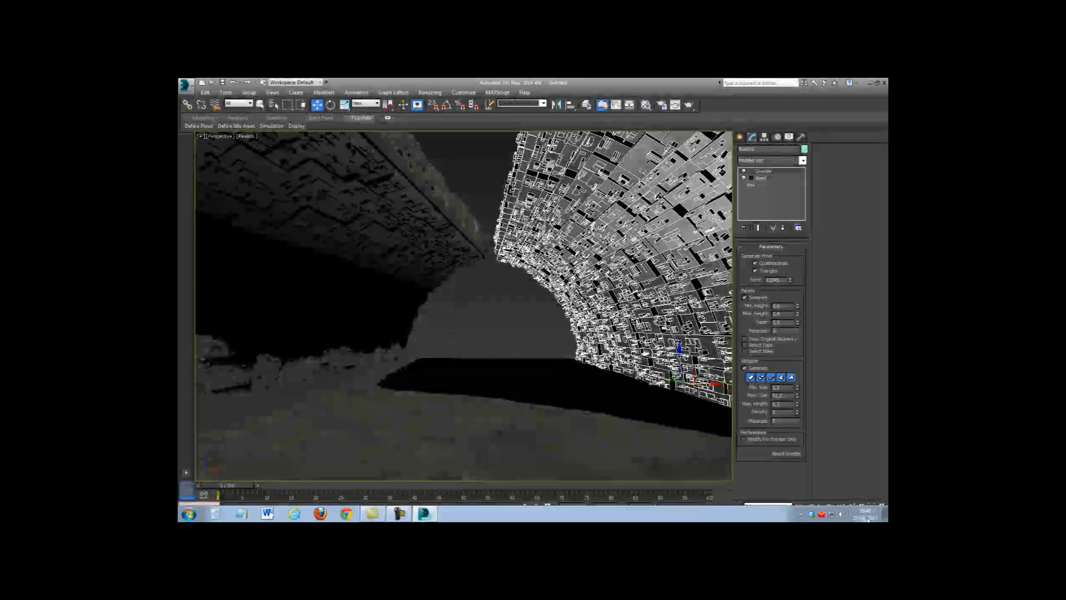
- Switch to the four-viewport layout and hide the grid in the Top, Left and Front views
key("alt+w")
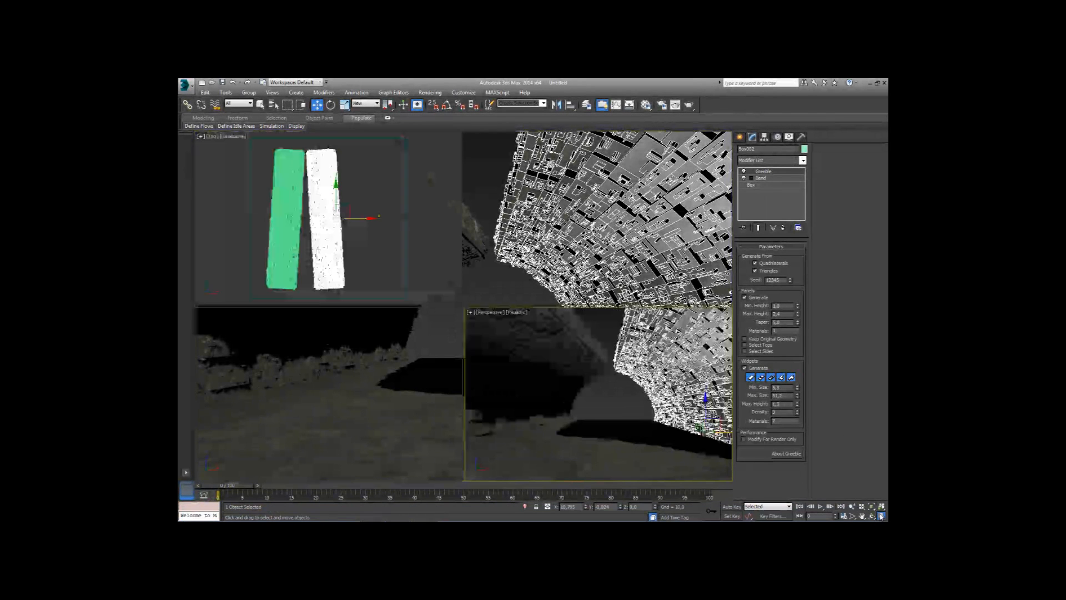
scroll(357, 254, "down", 2)
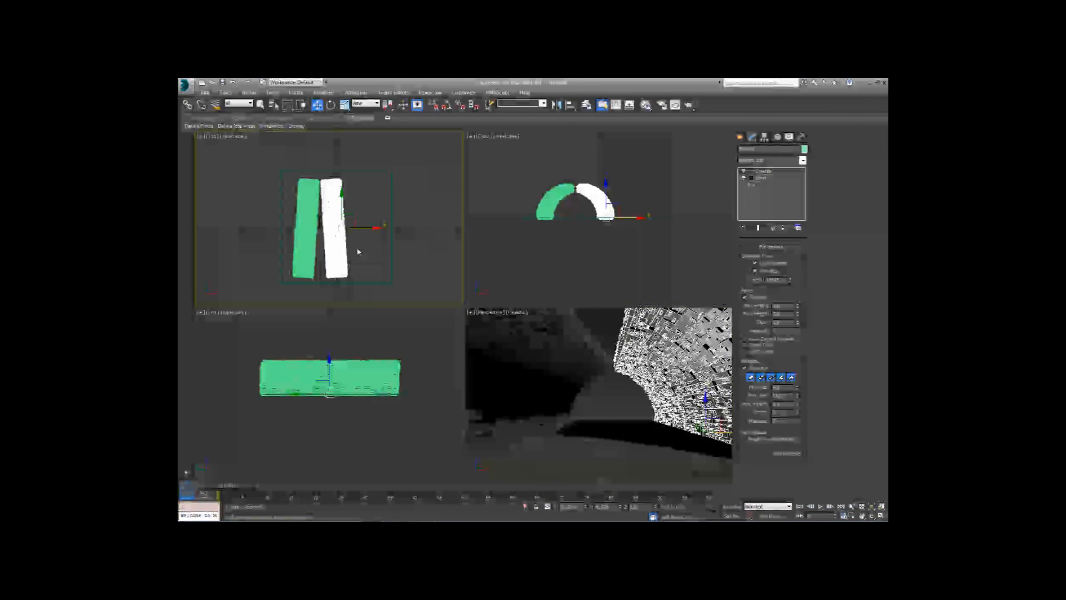
right_click(358, 251)
right_click(401, 377)
right_click(573, 253)
key("g")
scroll(397, 273, "down", 2)
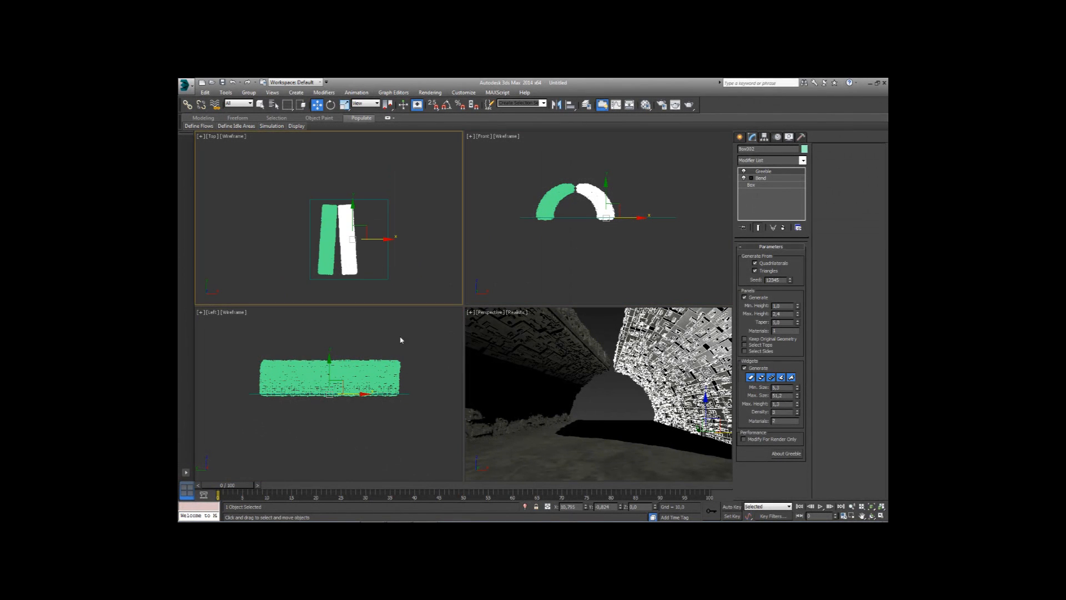
scroll(396, 366, "down", 2)
middle_click_drag(618, 238, 642, 277)
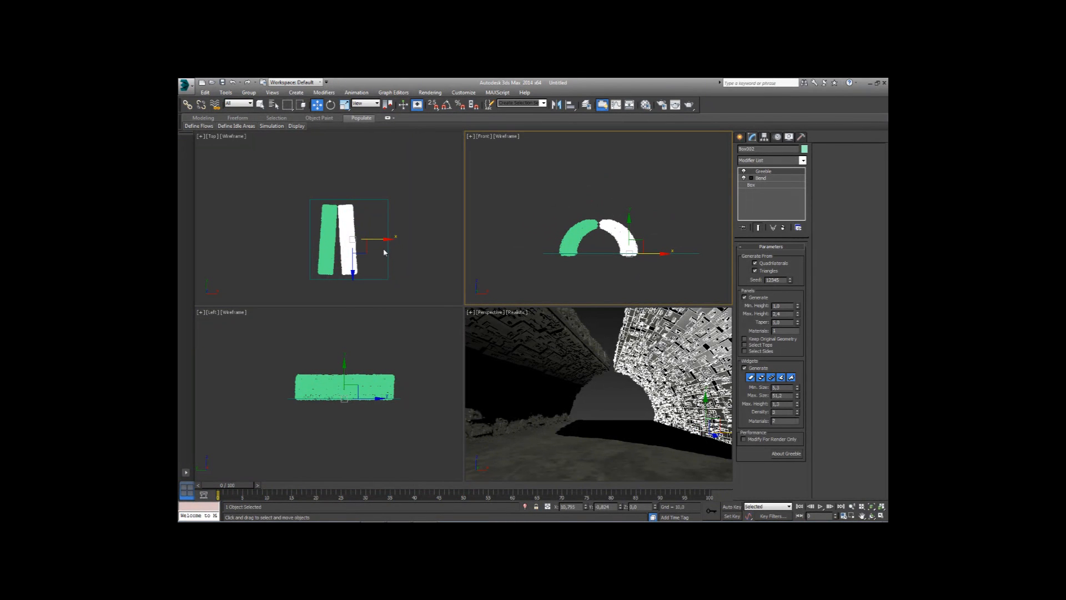
- Create a Daylight system over the tunnel in the Top view, accepting the recommended mr Photographic Exposure Control
left_click(741, 140)
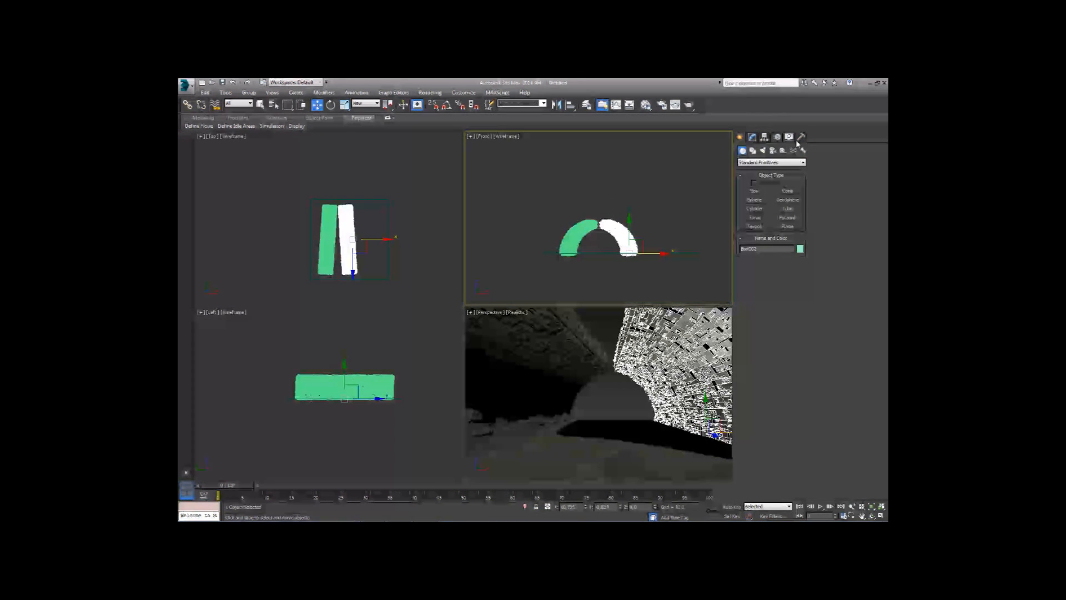
left_click(802, 151)
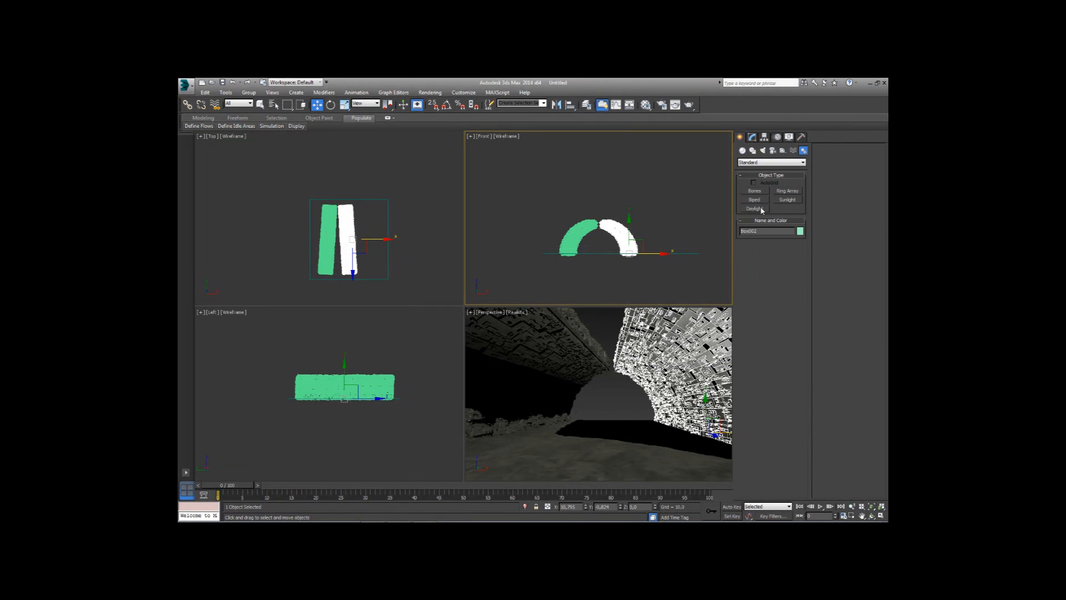
left_click(760, 209)
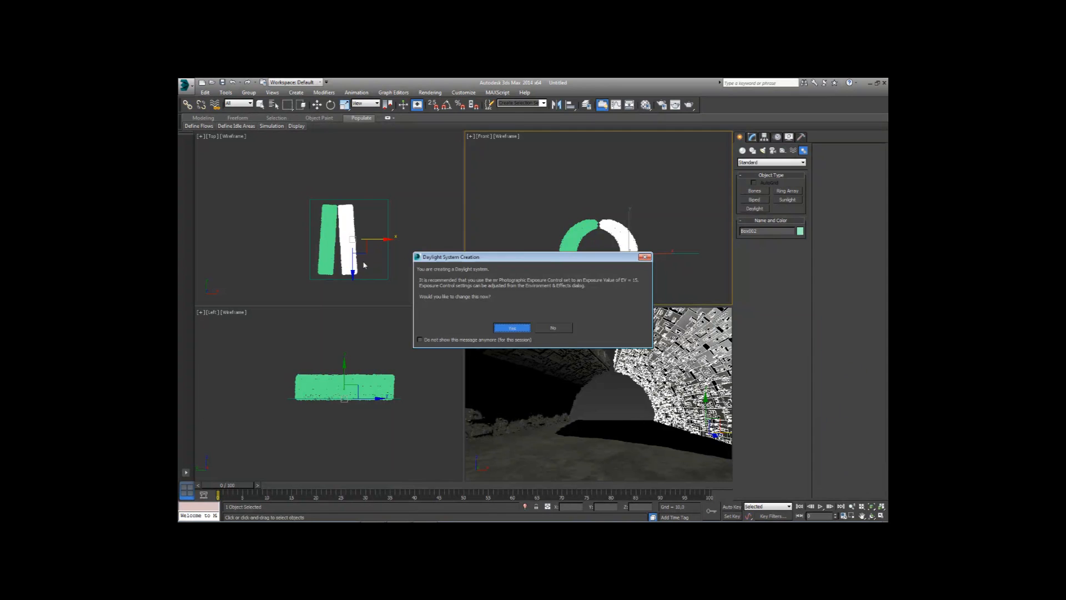
left_click(512, 327)
left_click_drag(328, 226, 358, 245)
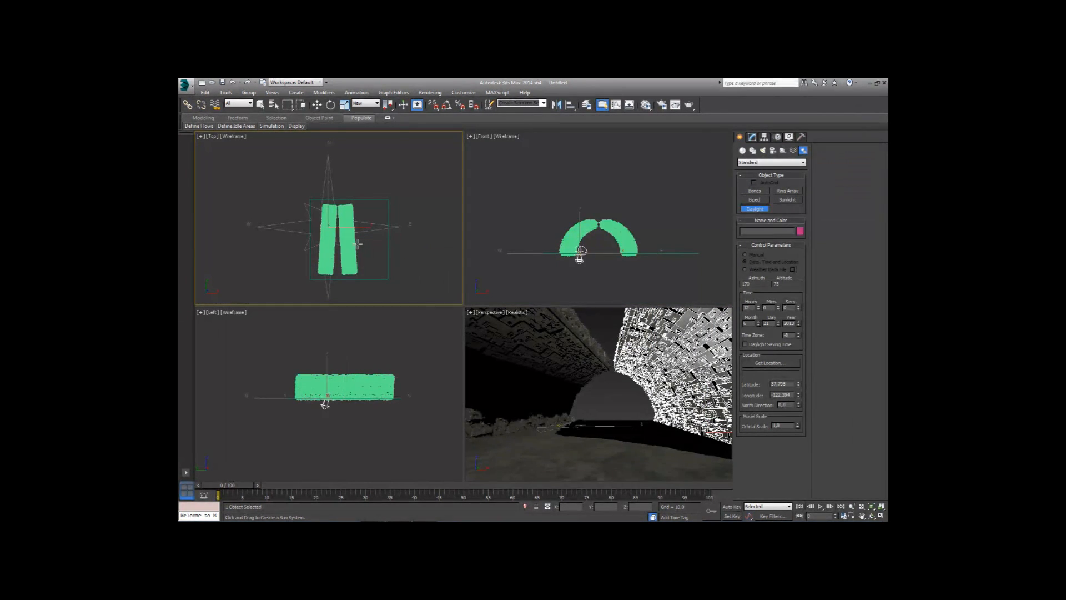
left_click(349, 285)
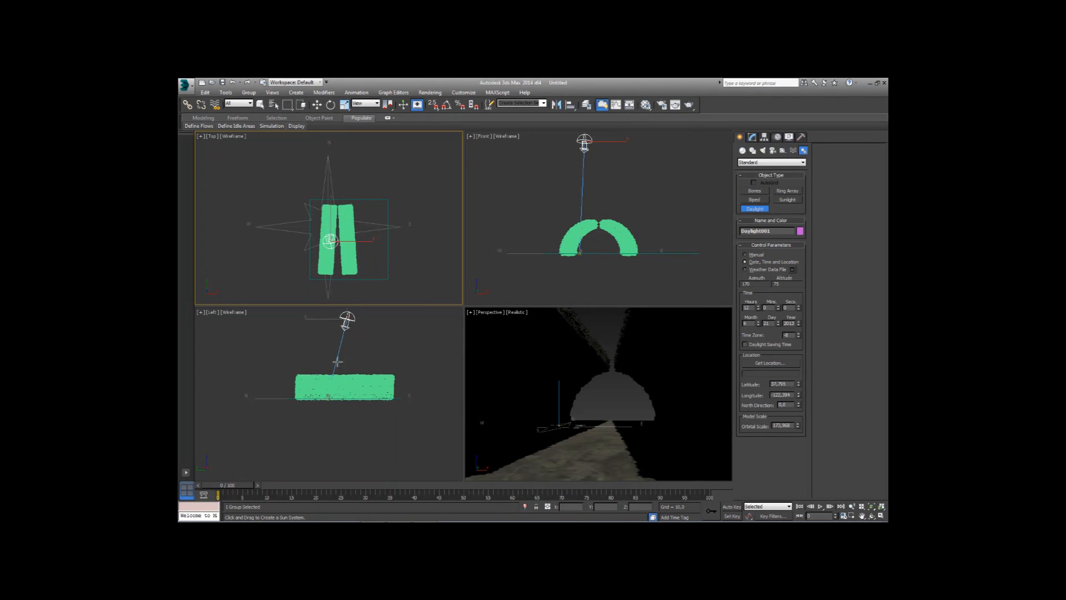
- Set the Daylight system's sunlight to mr Sun and skylight to mr Sky, accepting the mr Physical Sky environment map
left_click(260, 105)
left_click(346, 324)
left_click(754, 137)
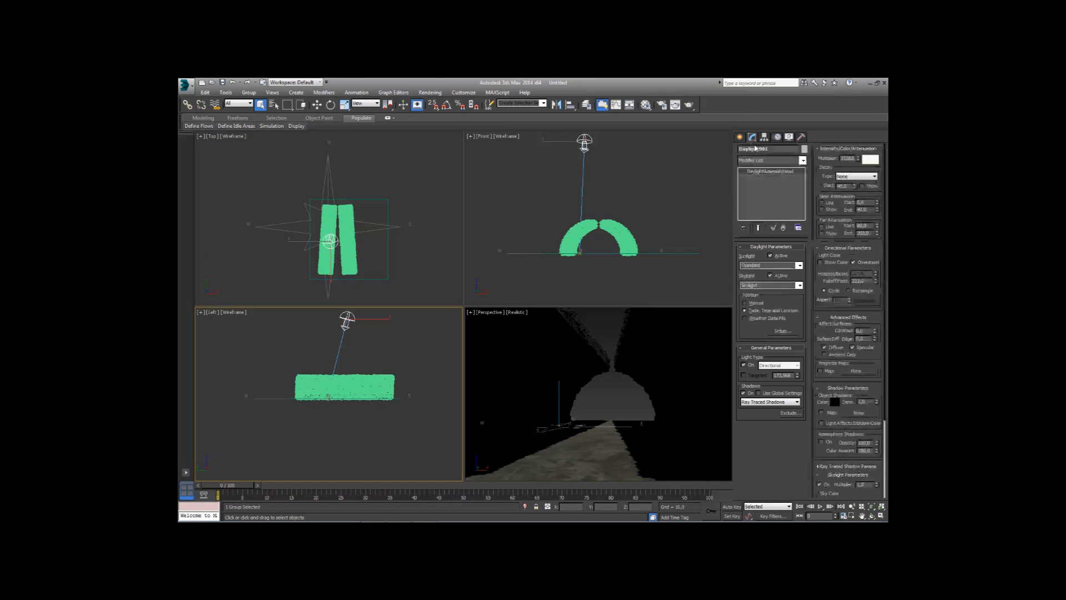
left_click(799, 266)
left_click(783, 283)
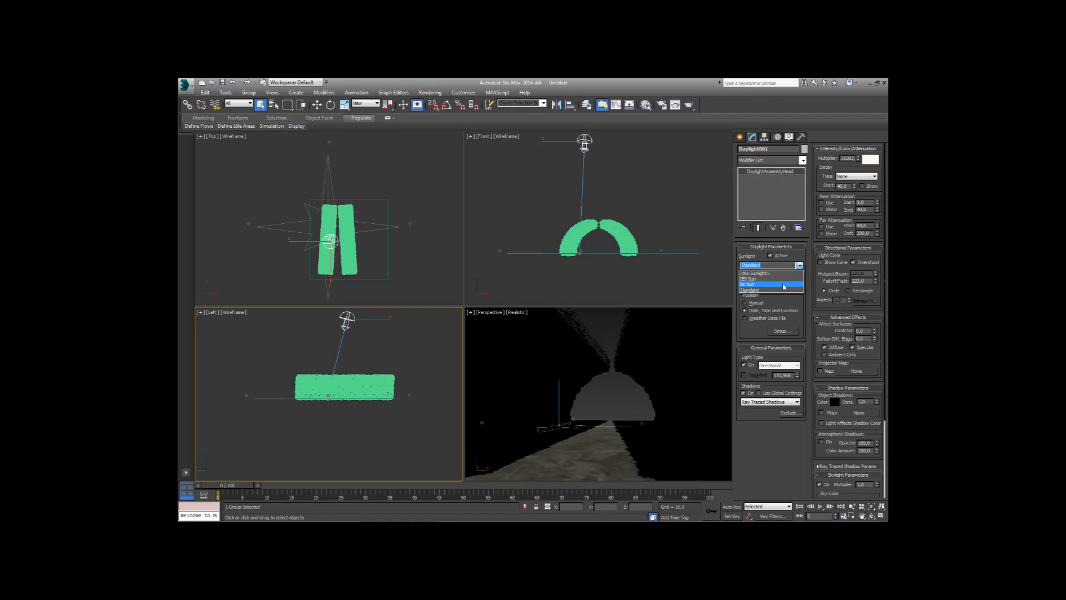
left_click(800, 286)
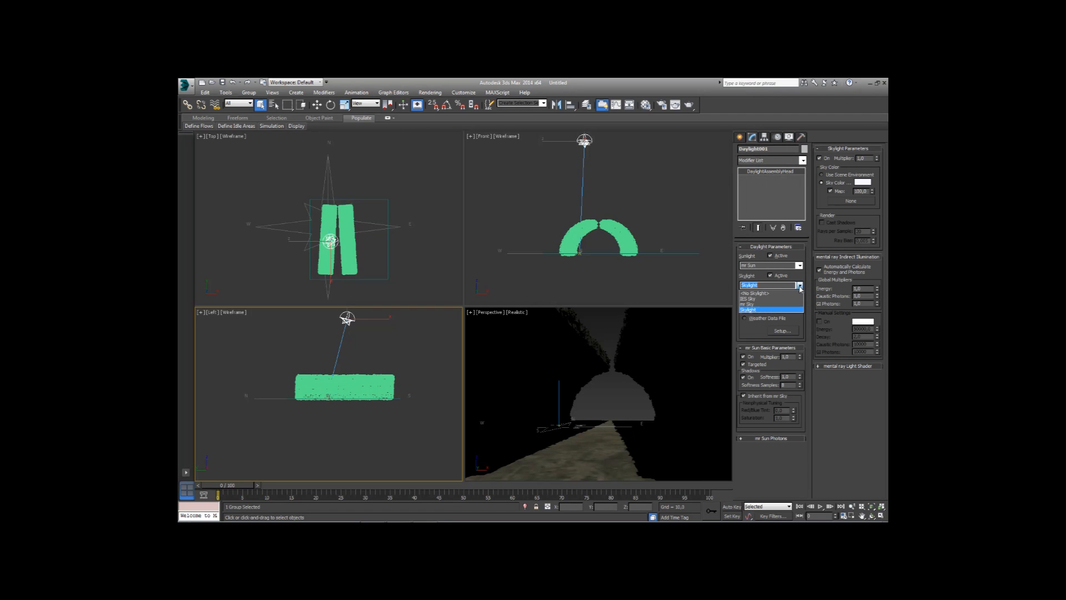
left_click(785, 304)
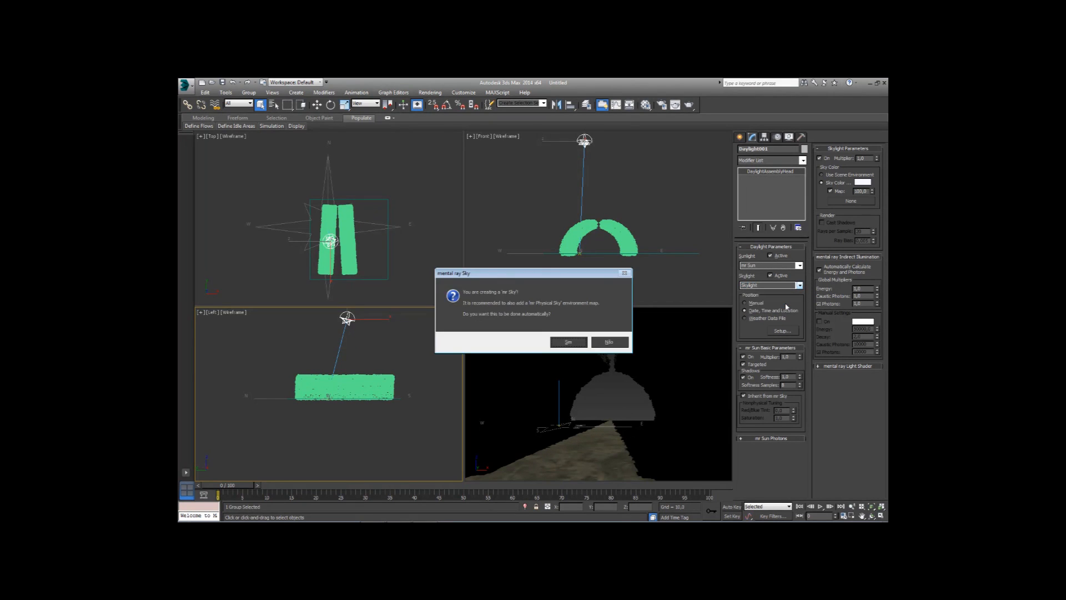
left_click(567, 342)
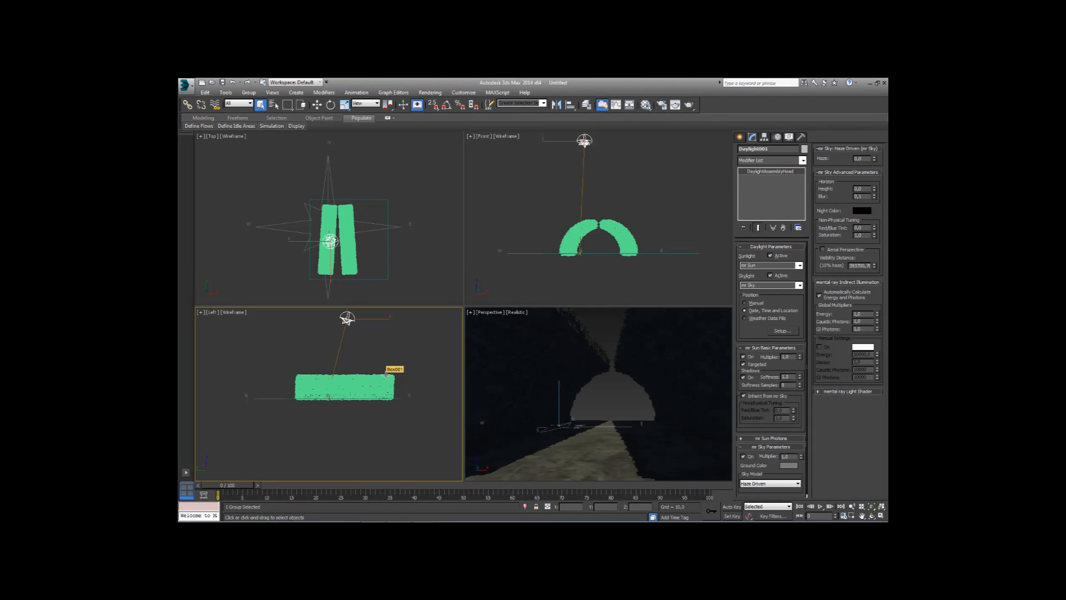
- Set the render view to Quad 4 - Perspective, start a test render, and cancel it after checking the sky
key("F10")
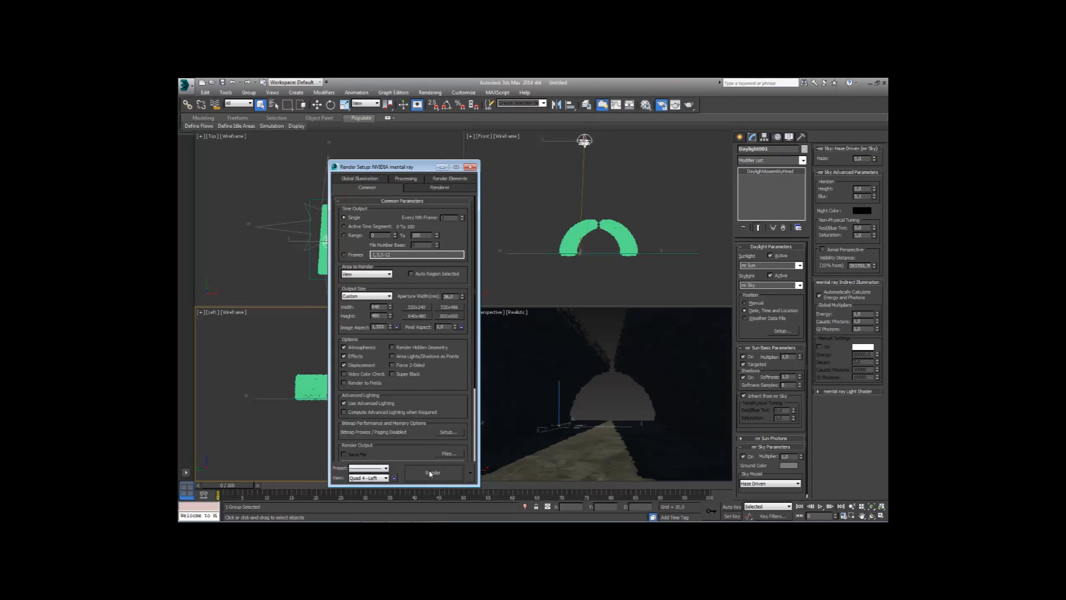
left_click(385, 478)
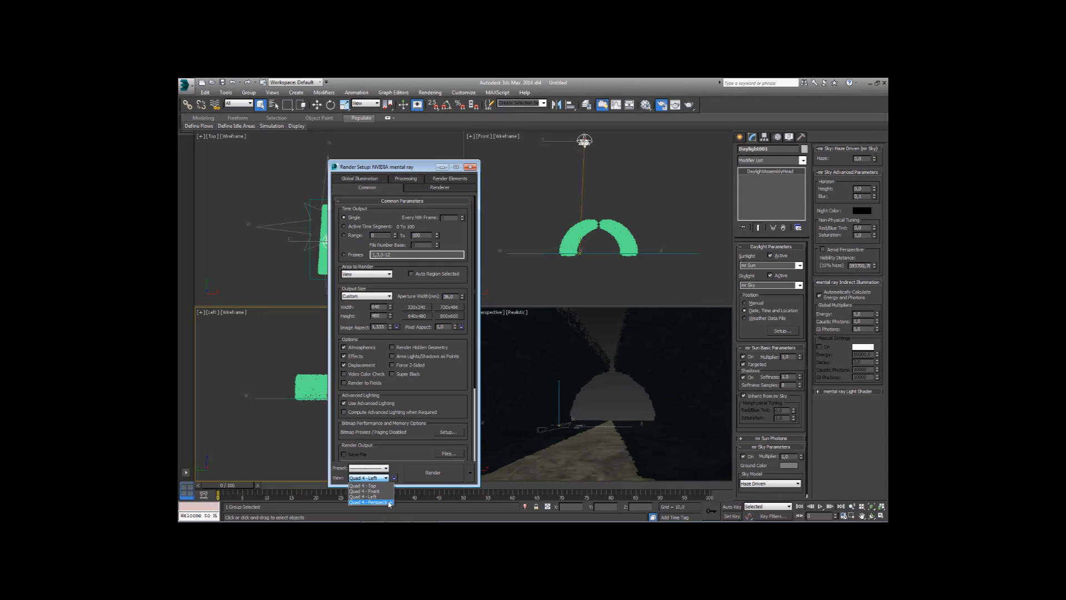
left_click(369, 501)
left_click(429, 472)
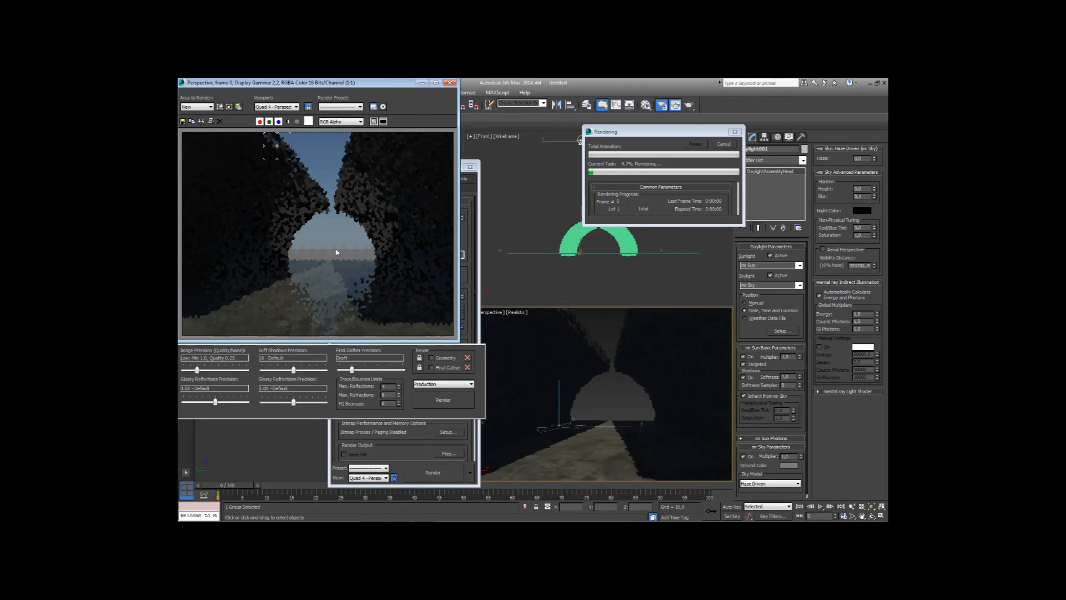
left_click(452, 83)
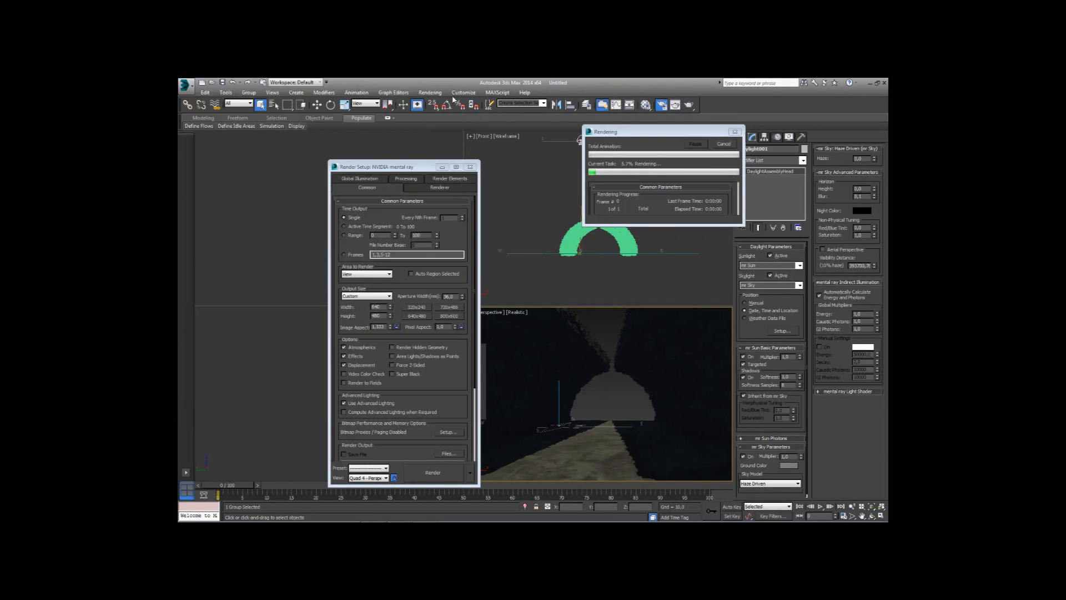
left_click(723, 143)
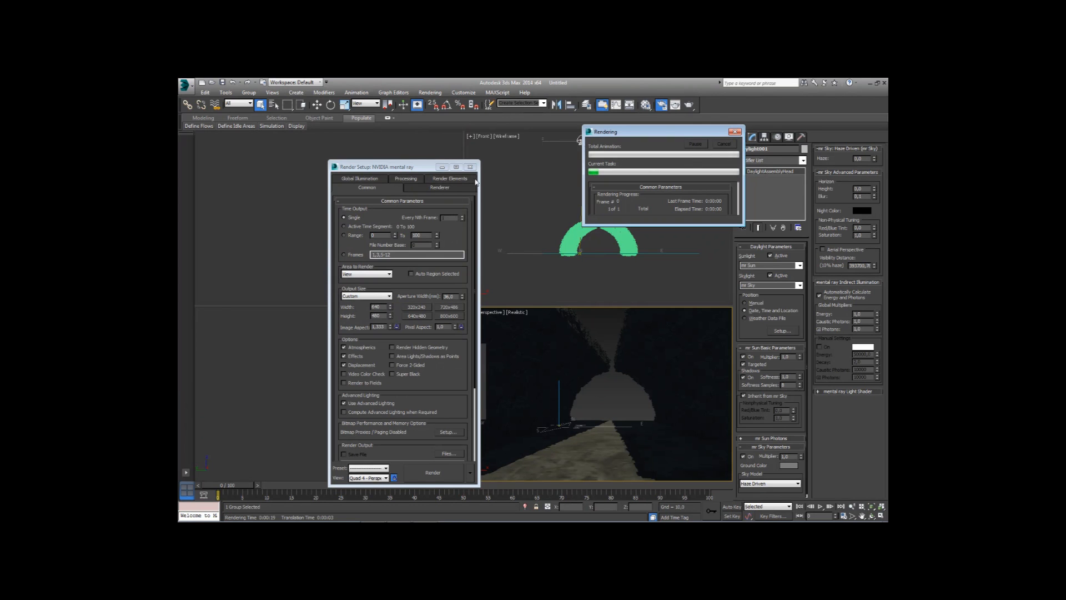
left_click(470, 166)
- Set the mr Sky horizon height to -1.0 and switch the daylight position to Manual
left_click(378, 347)
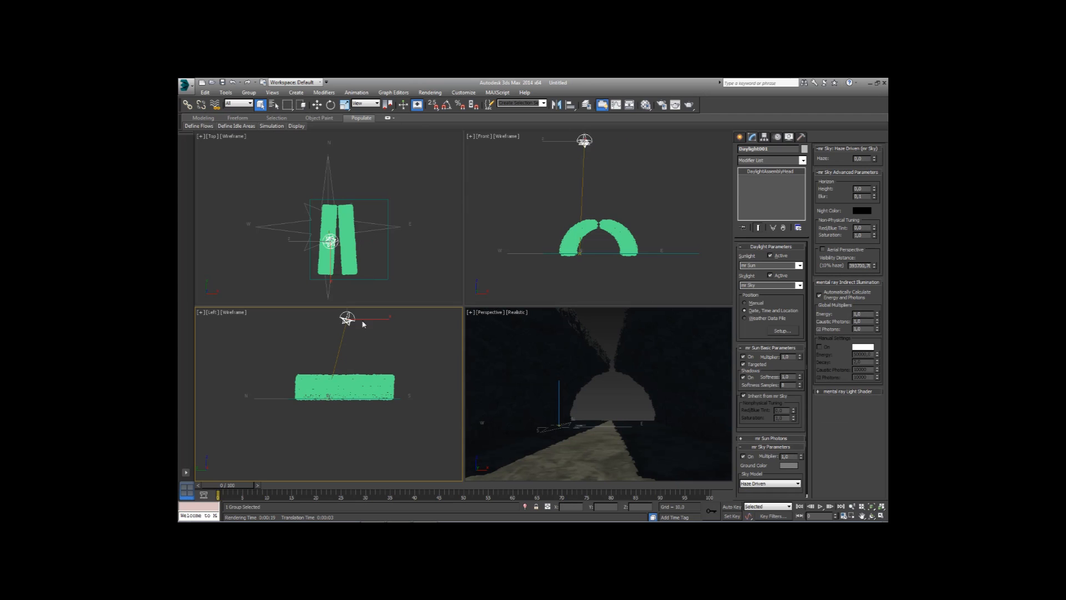
left_click(874, 192)
left_click(756, 303)
- Move the sun in the Left view down to a low position beyond the tunnel's open end
key("w")
mouse_move(367, 344)
left_mouse_down()
mouse_move(280, 348)
mouse_move(357, 353)
left_mouse_up()
left_click_drag(390, 263, 470, 229)
left_click_drag(443, 320, 408, 360)
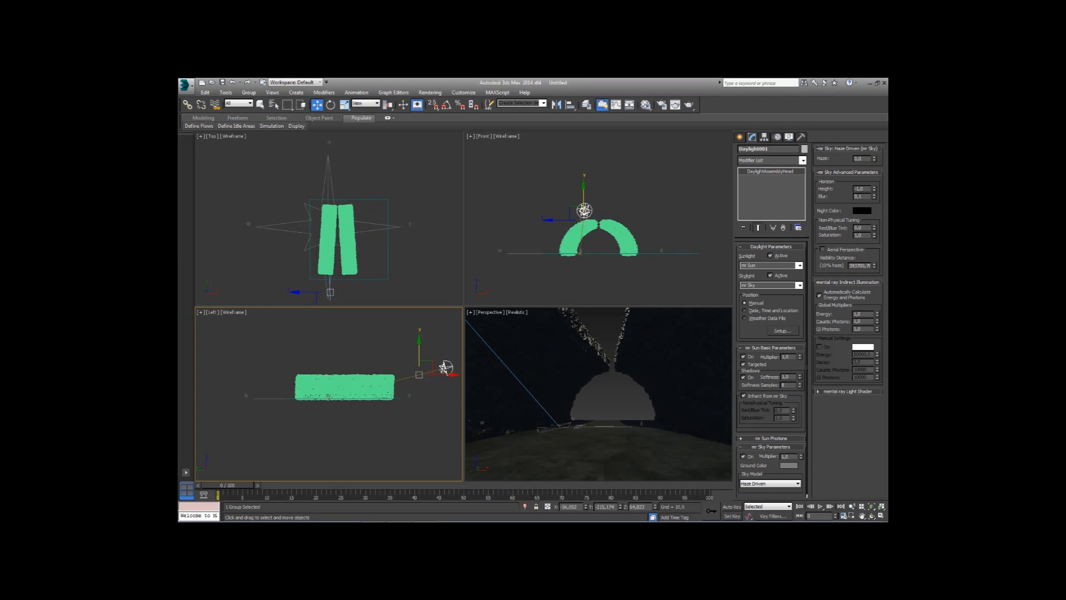
left_click_drag(444, 370, 439, 375)
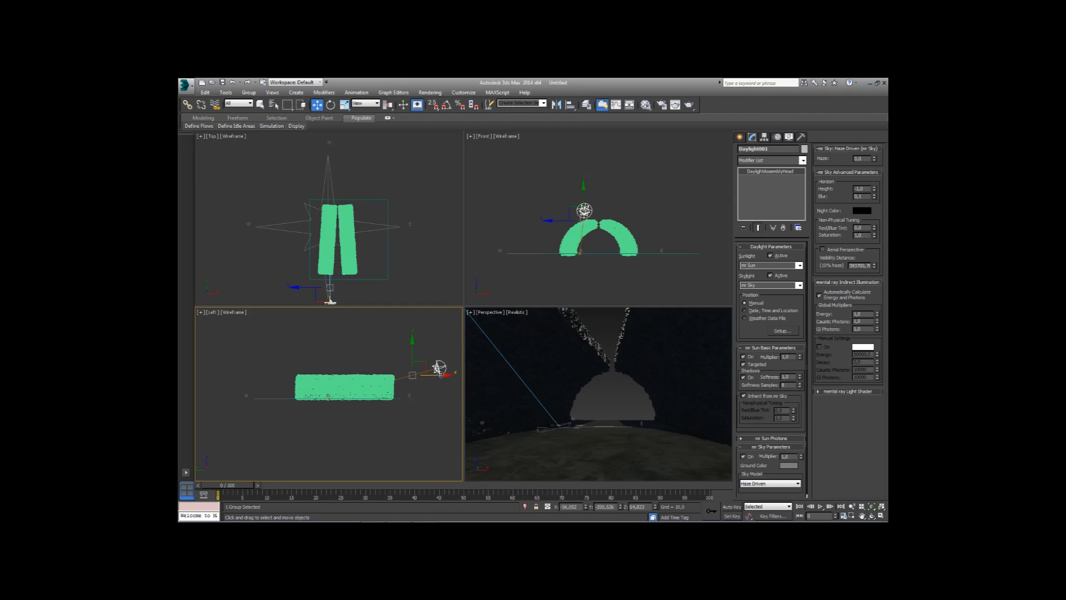
- Shift the sun sideways and adjust its height from an orthographic view, placing it off-centre in front of the tunnel near the right-hand wall
middle_click_drag(413, 362, 332, 389, "alt")
mouse_move(425, 387)
left_mouse_down()
mouse_move(456, 383)
mouse_move(436, 389)
left_mouse_up()
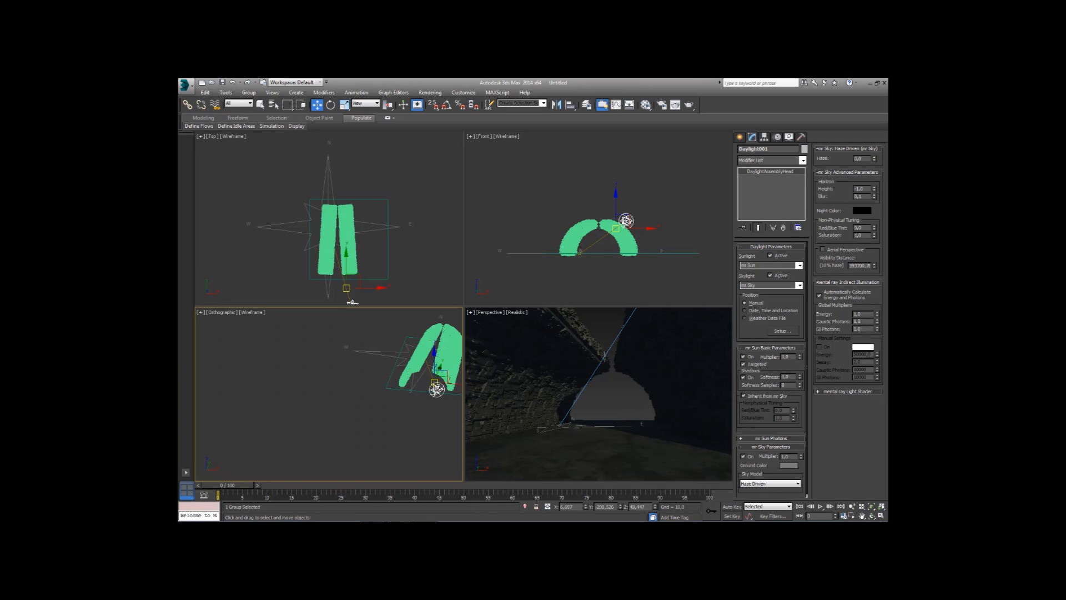
middle_click_drag(429, 398, 321, 368)
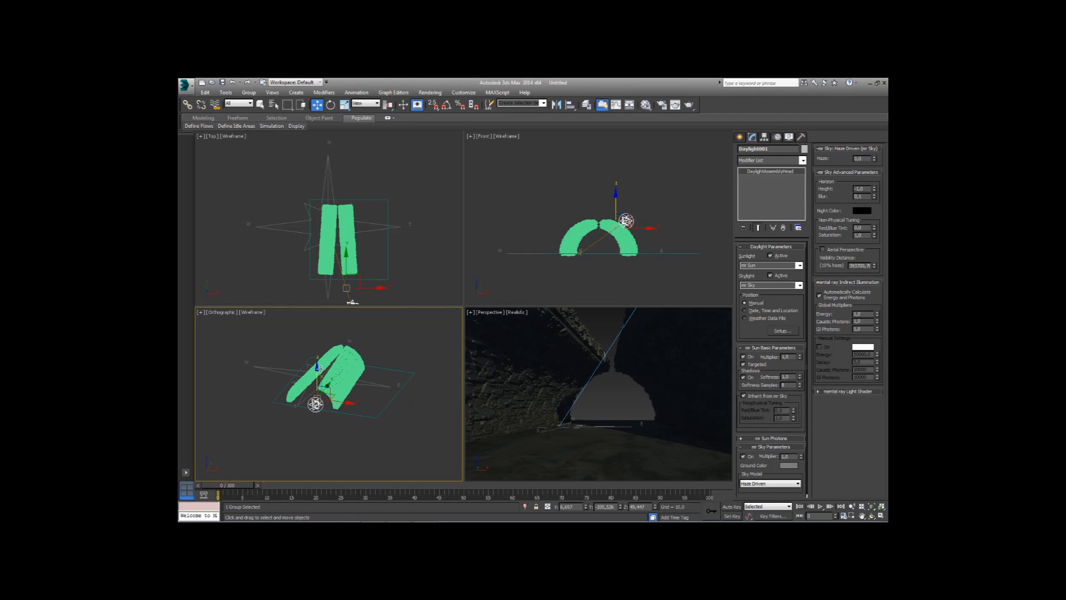
left_click_drag(317, 367, 317, 373)
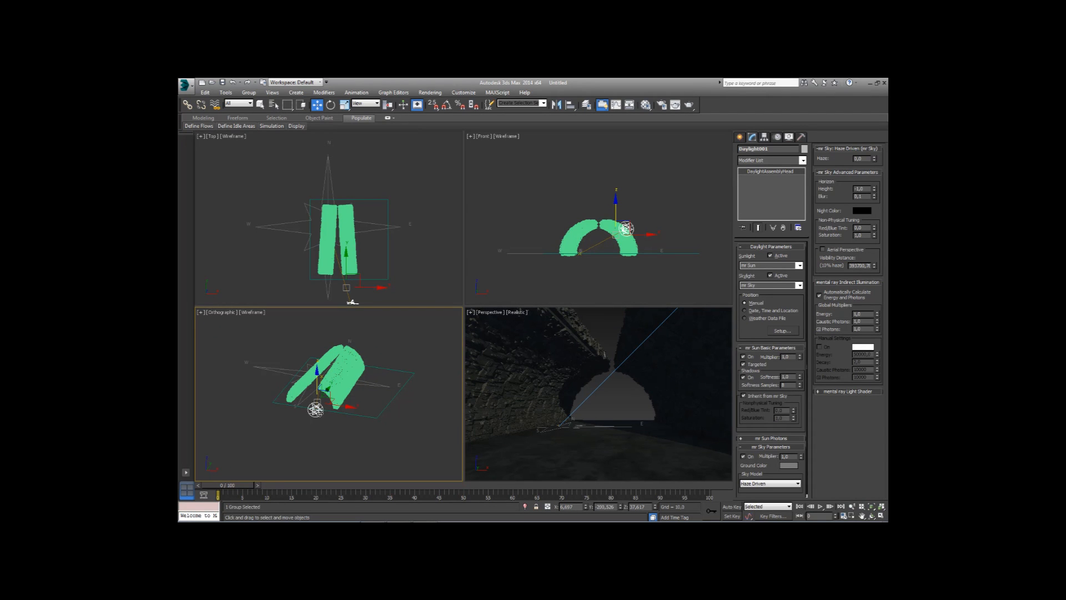
left_click_drag(341, 407, 313, 373)
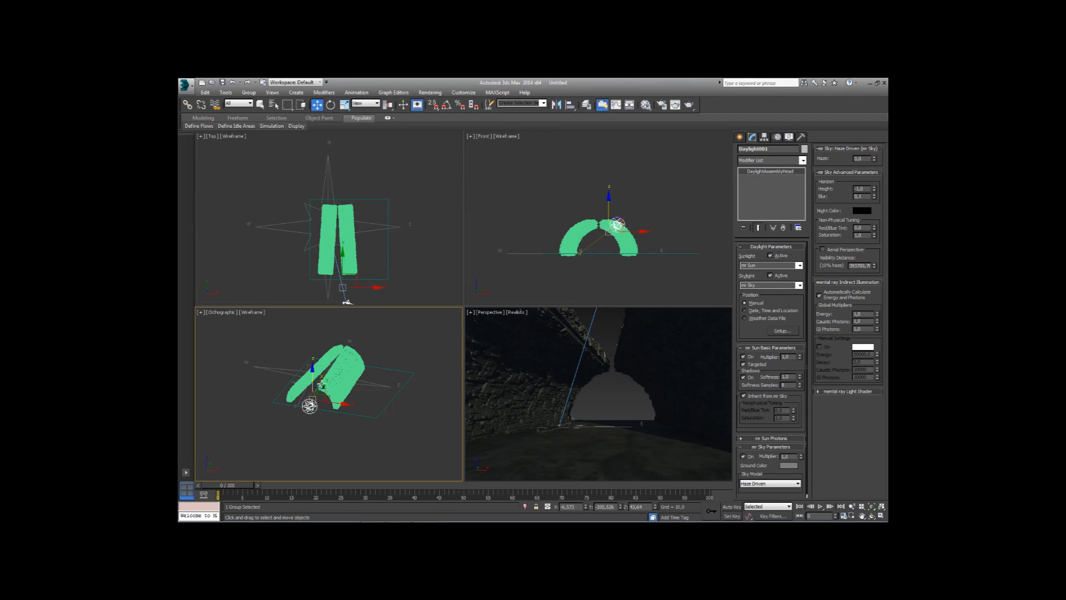
middle_click_drag(360, 300, 340, 258)
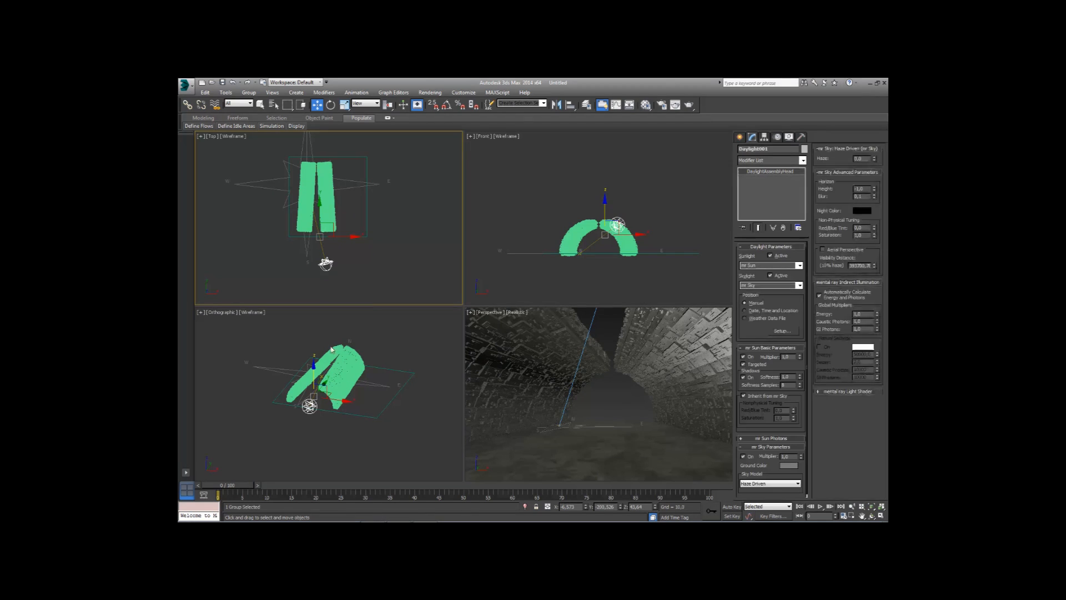
- Render the Perspective view with the repositioned sun and move the render window clear of the screen corner
left_click(562, 416)
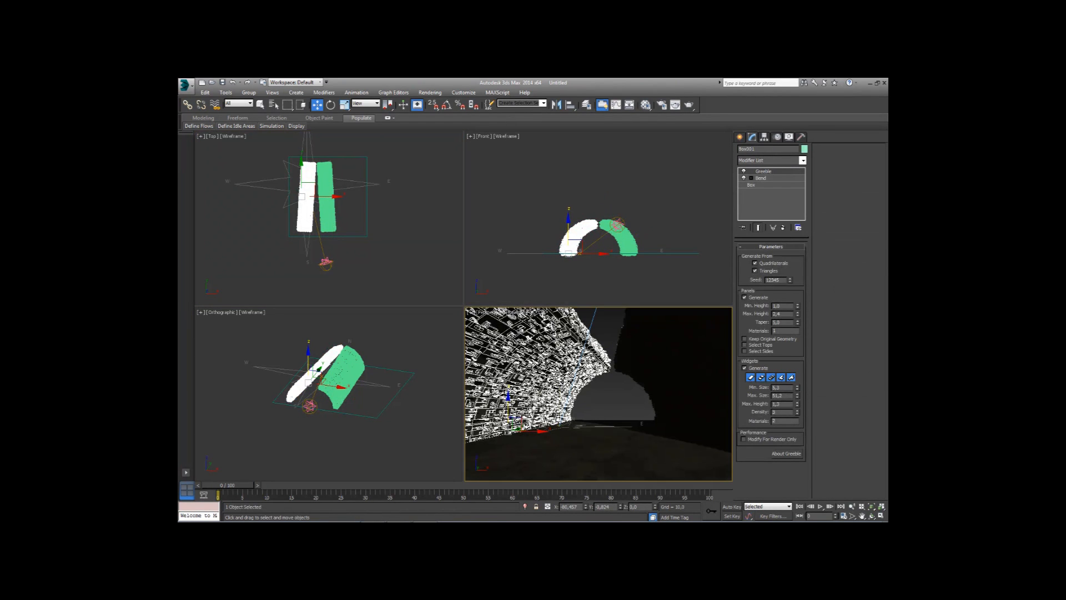
key("F10")
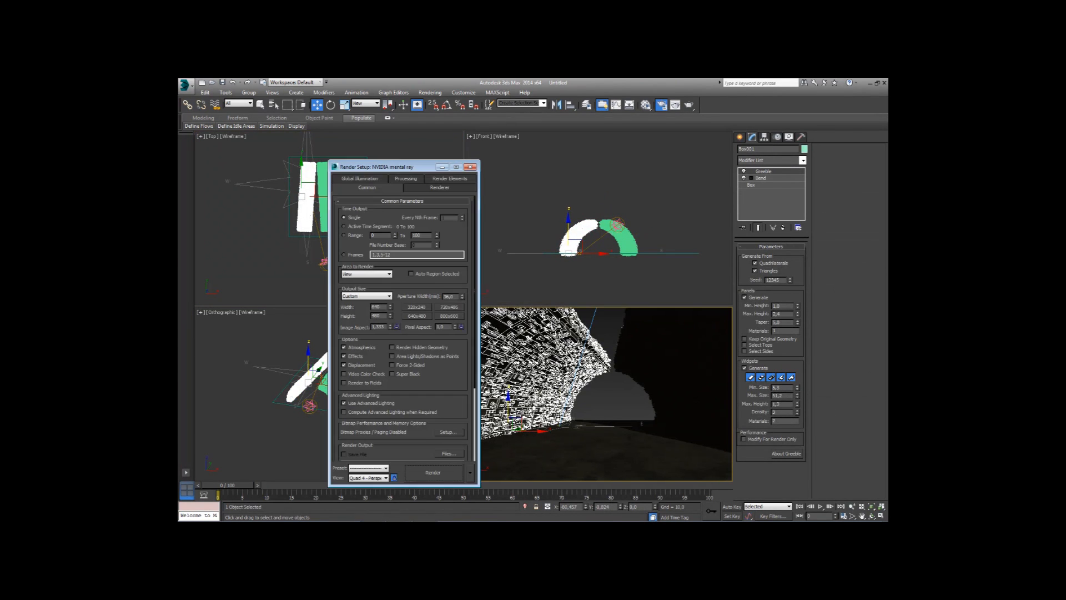
left_click(423, 475)
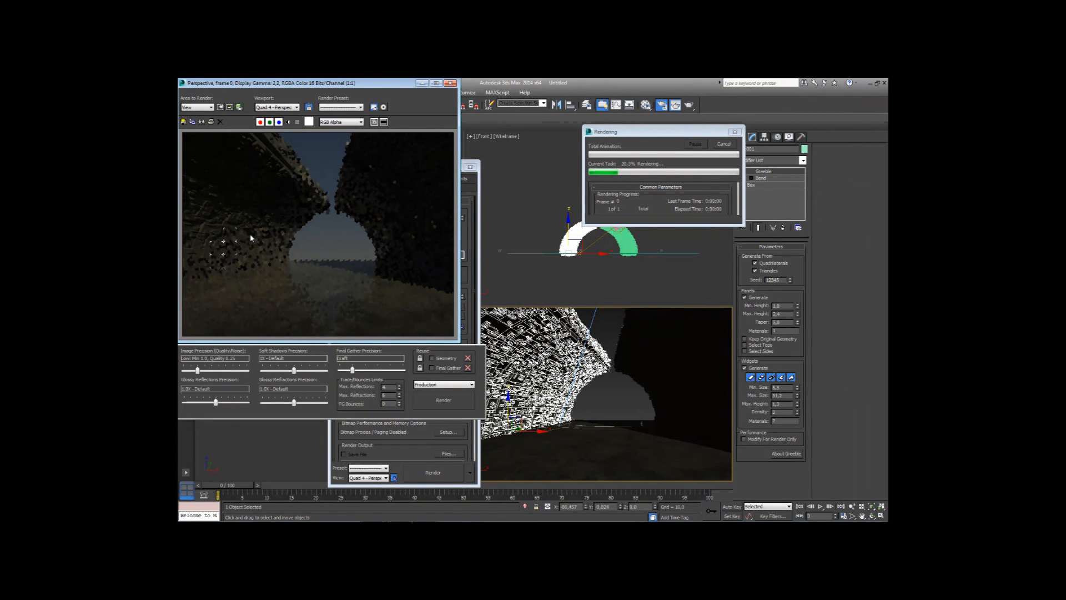
left_click_drag(279, 83, 295, 110)
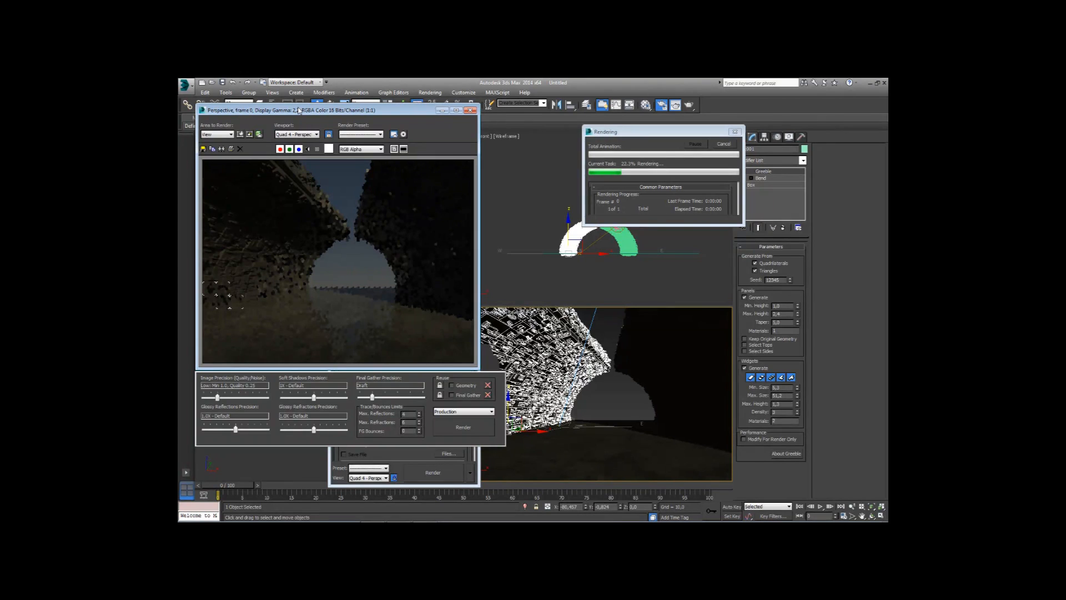